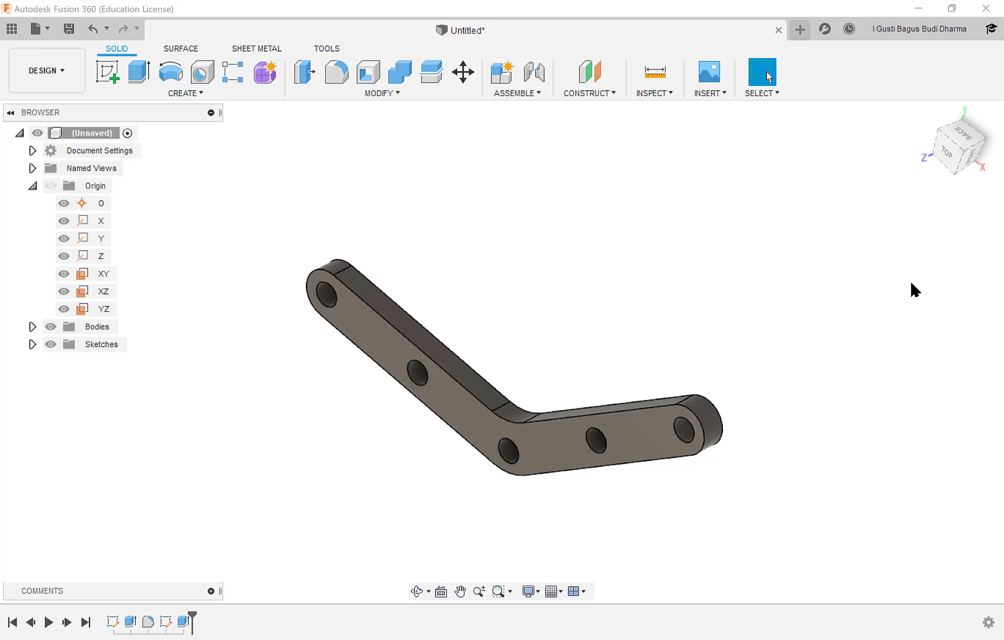
Step: Create a new empty design in a separate document, leaving the finished bracket design open
{"action": "mouse_move", "coordinate": [504, 349]}
{"action": "middle_mouse_down", "text": "shift"}
{"action": "mouse_move", "coordinate": [513, 332]}
{"action": "mouse_move", "coordinate": [519, 359]}
{"action": "mouse_move", "coordinate": [522, 347]}
{"action": "middle_mouse_up", "text": "shift"}
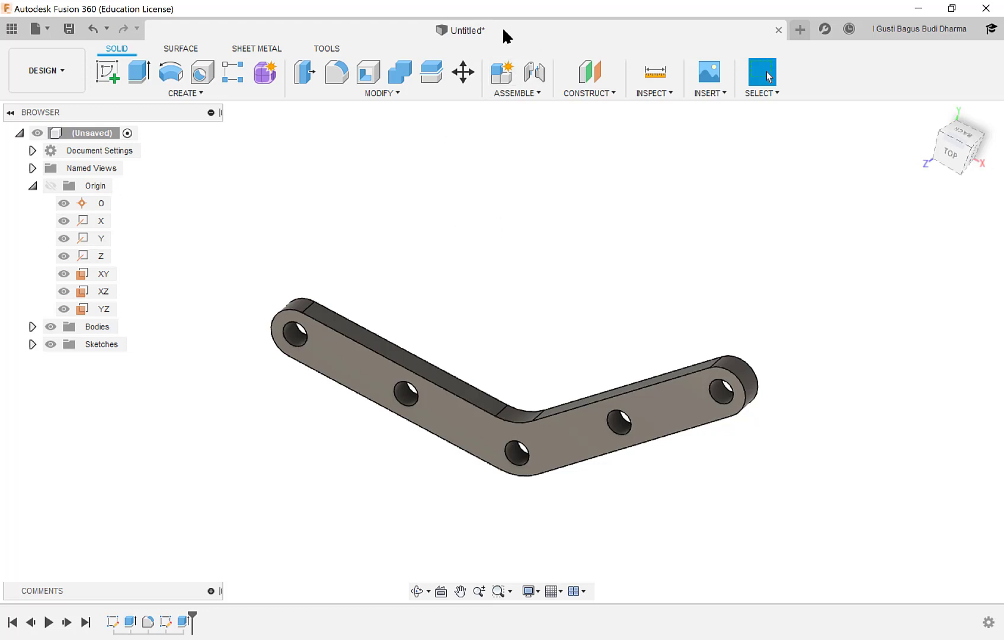
{"action": "left_click", "coordinate": [44, 30]}
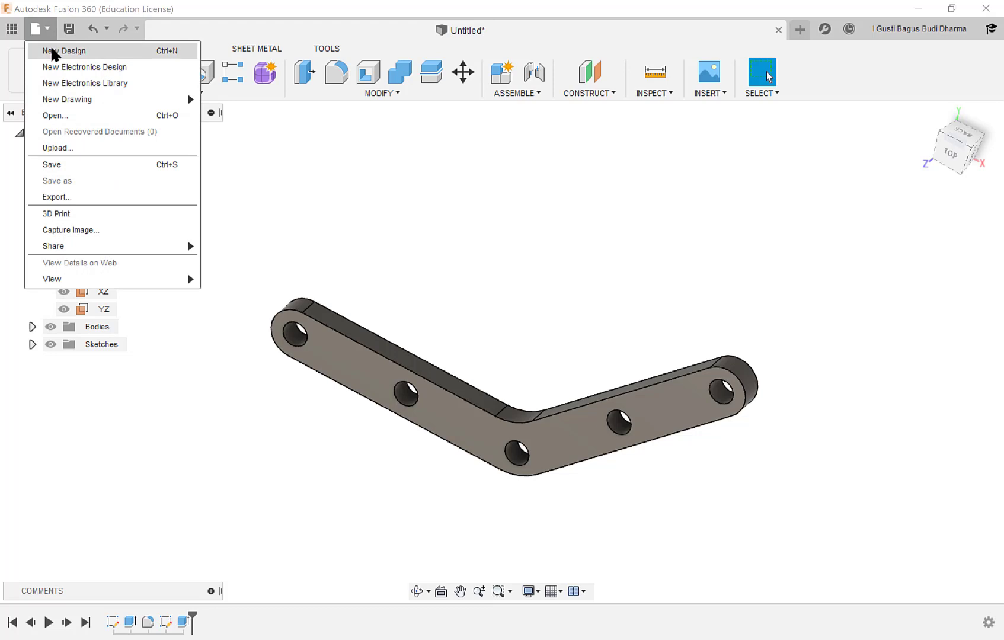
{"action": "left_click", "coordinate": [243, 30]}
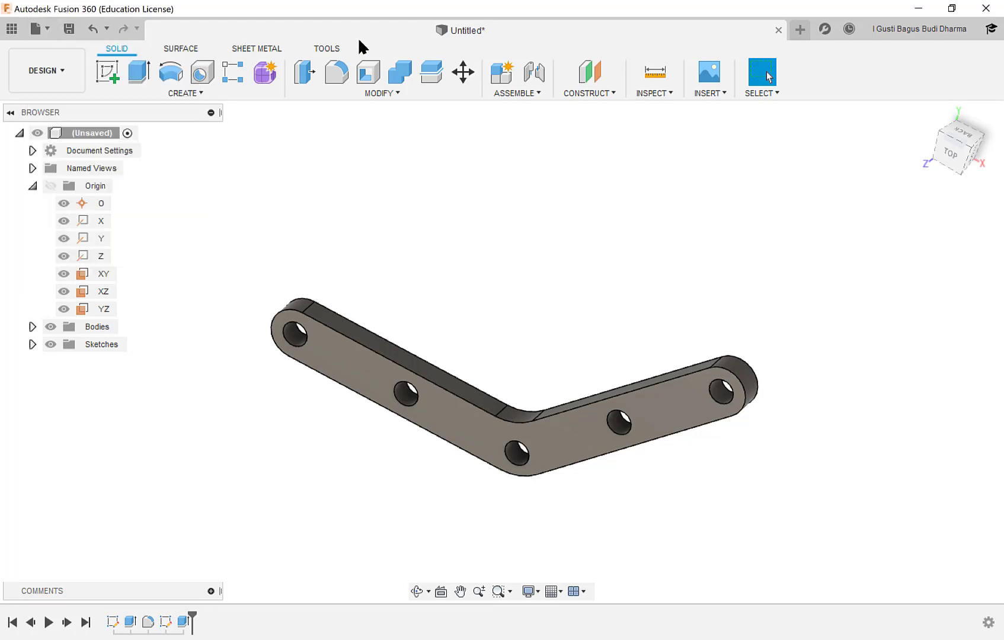
{"action": "left_click", "coordinate": [800, 30]}
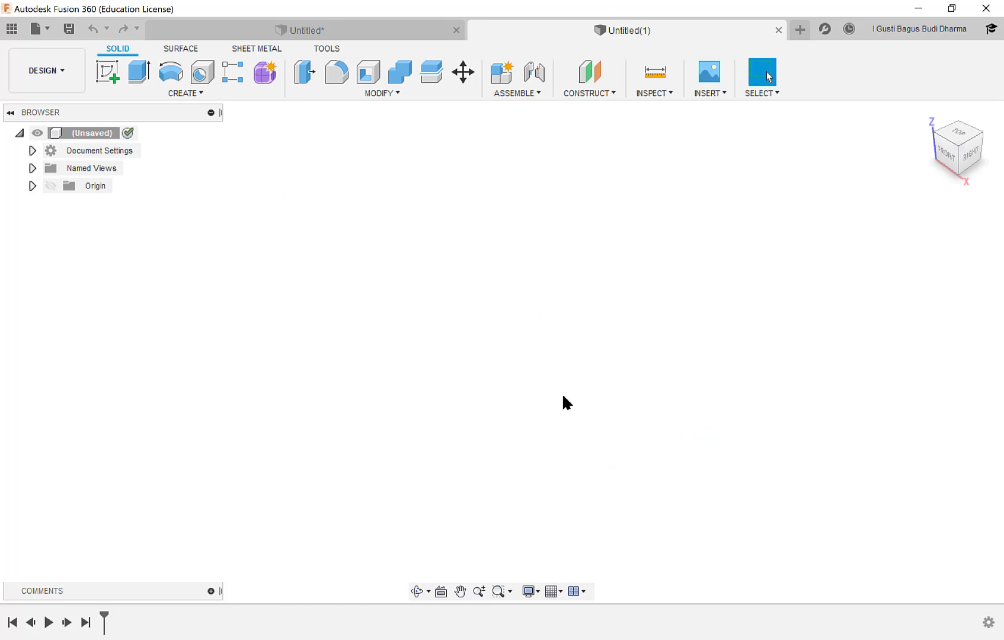
Step: Turn on the layout grid display in the new design
{"action": "left_click", "coordinate": [551, 591]}
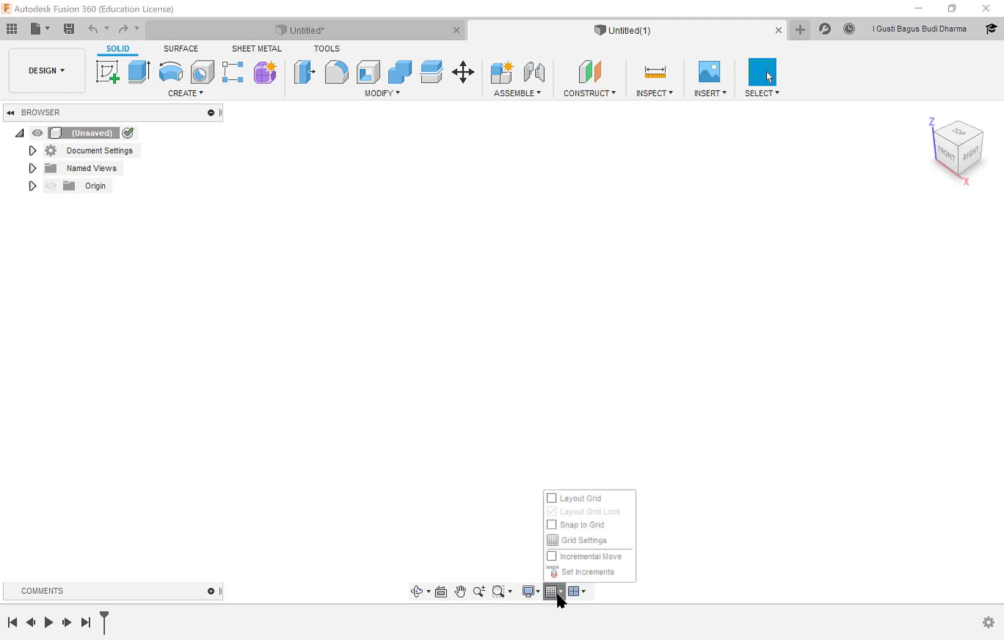
{"action": "left_click", "coordinate": [581, 500]}
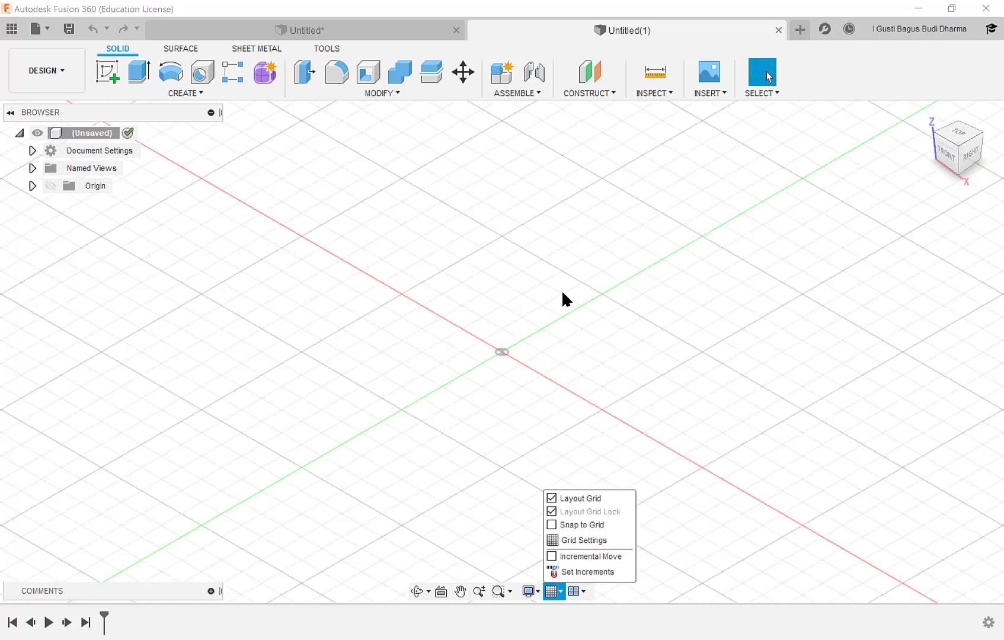
{"action": "left_click", "coordinate": [555, 594]}
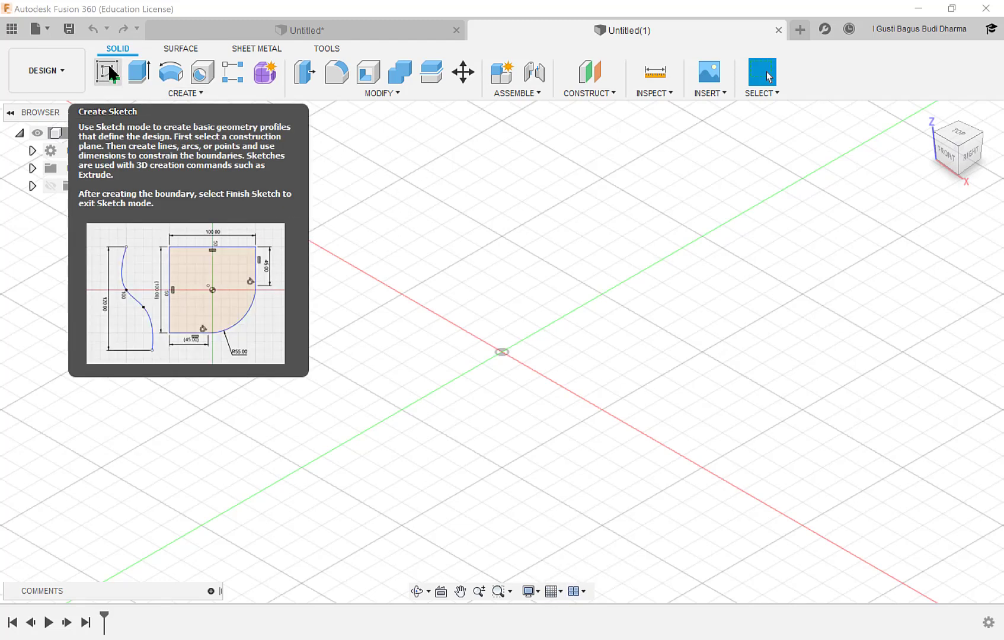
Step: Start a sketch on the horizontal XY plane and draw a 500 mm horizontal line from the origin at 0 degrees
{"action": "left_click", "coordinate": [108, 65]}
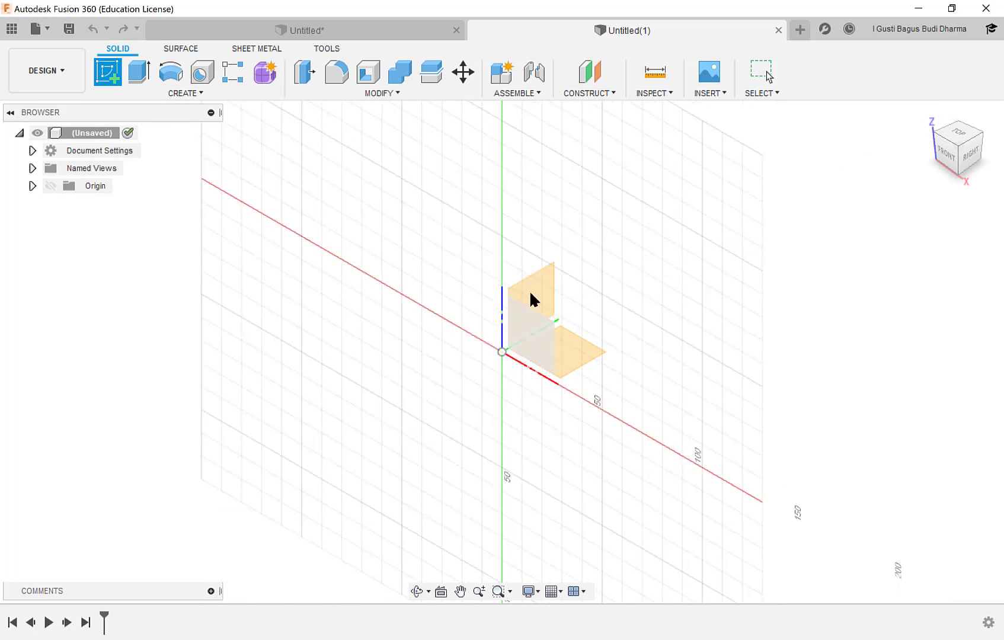
{"action": "left_click", "coordinate": [590, 350]}
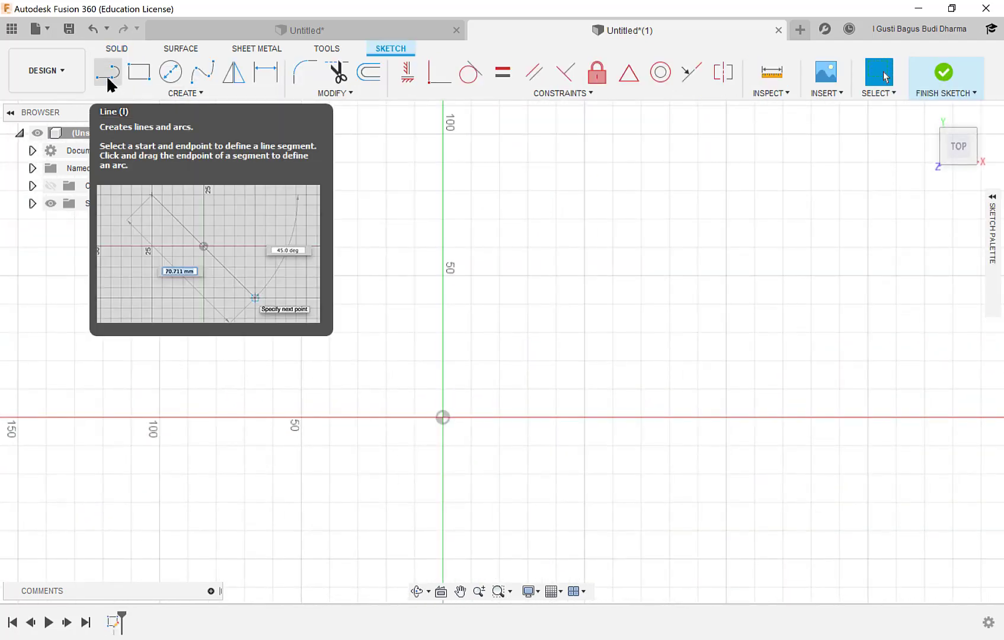
{"action": "left_click", "coordinate": [109, 85]}
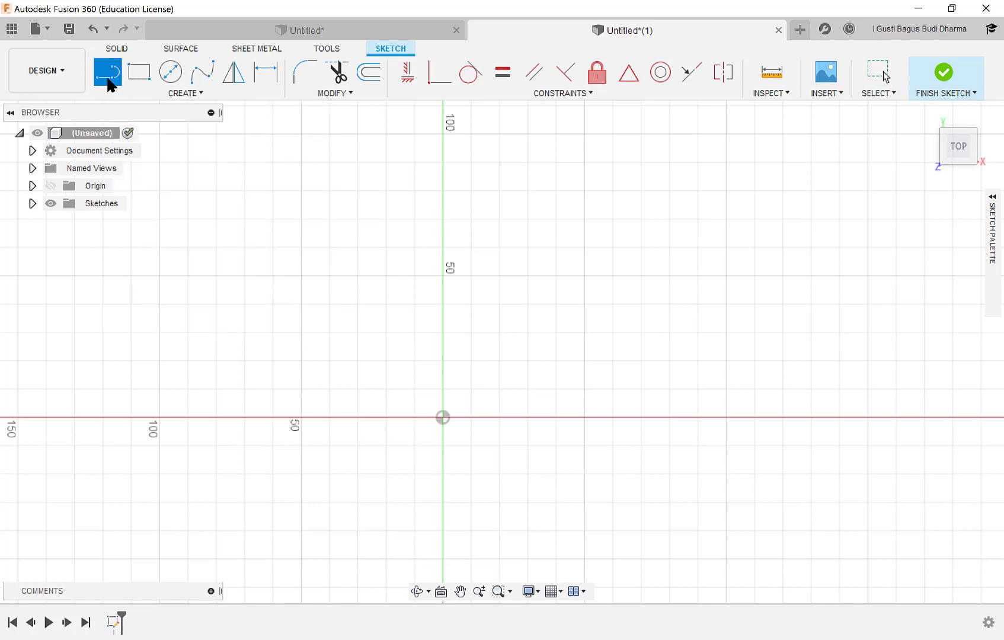
{"action": "left_click", "coordinate": [444, 418]}
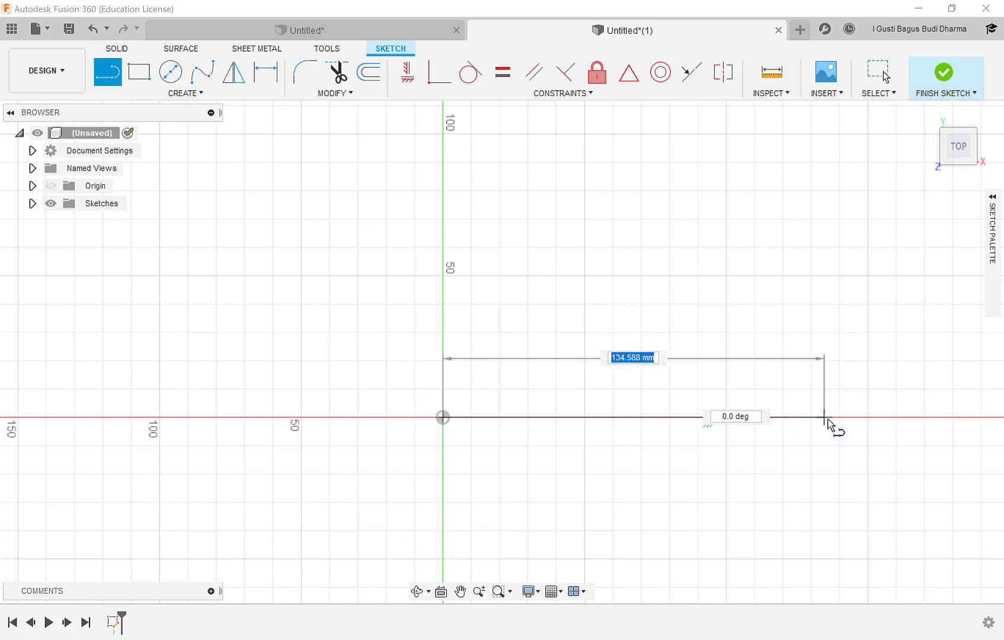
{"action": "scroll", "coordinate": [844, 422], "scroll_direction": "down", "scroll_amount": 2}
{"action": "scroll", "coordinate": [841, 418], "scroll_direction": "up", "scroll_amount": 1}
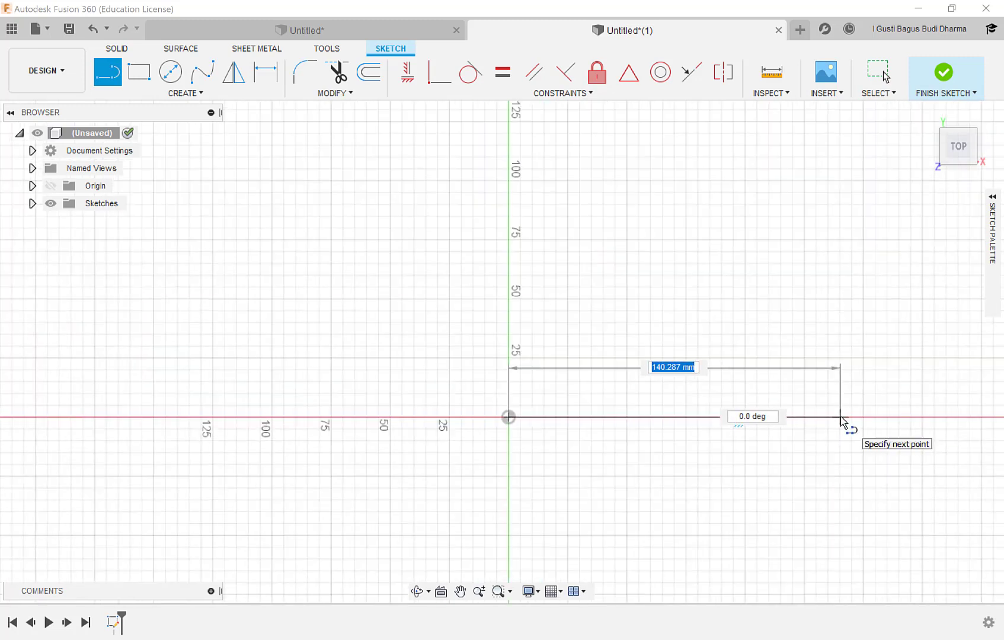
{"action": "middle_click_drag", "start_coordinate": [841, 419], "coordinate": [556, 436]}
{"action": "scroll", "coordinate": [593, 417], "scroll_direction": "down", "scroll_amount": 2}
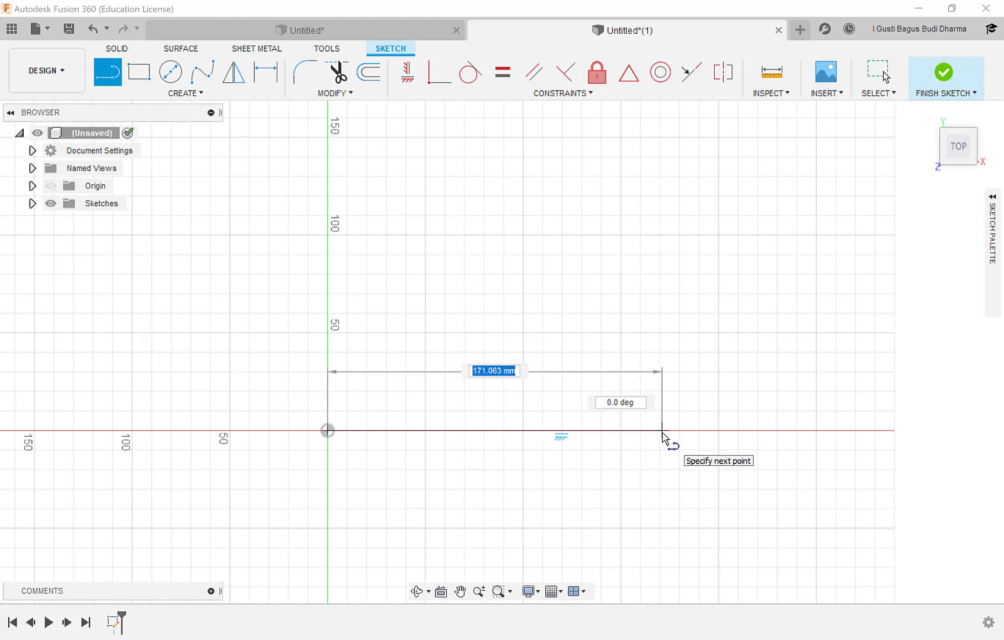
{"action": "type", "text": "500"}
{"action": "key", "text": "Tab"}
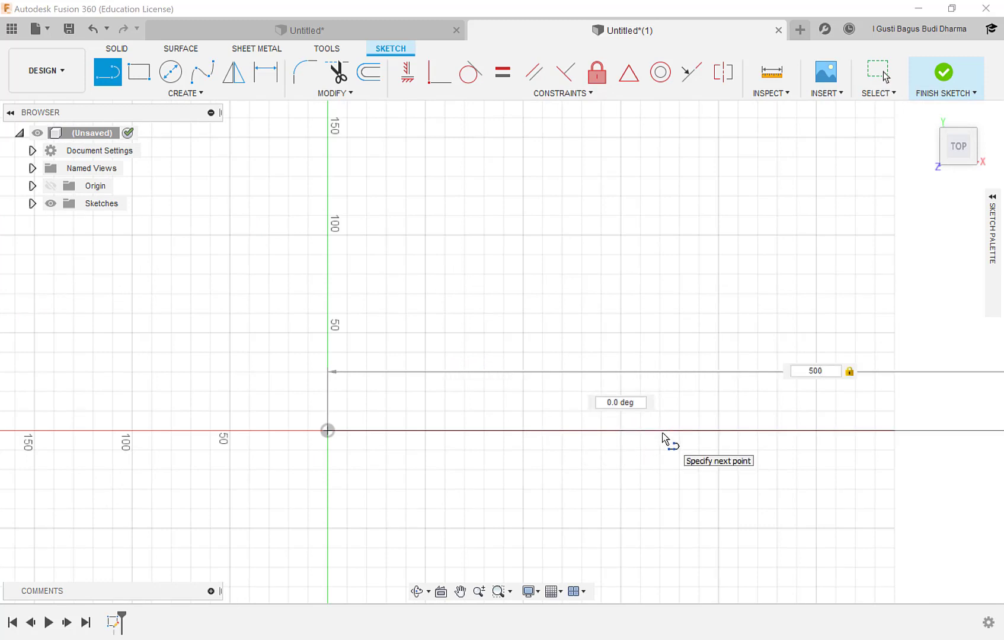
{"action": "key", "text": "Return"}
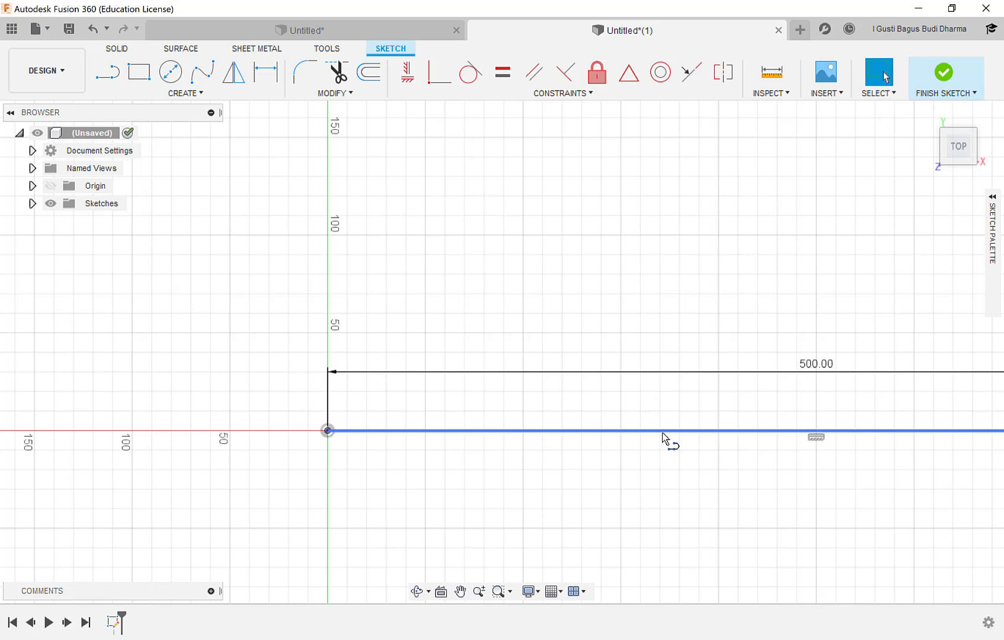
Step: Draw a line from the far end of the 500 mm line, slanting up and away from the origin at about 35 degrees
{"action": "scroll", "coordinate": [696, 430], "scroll_direction": "down", "scroll_amount": 5}
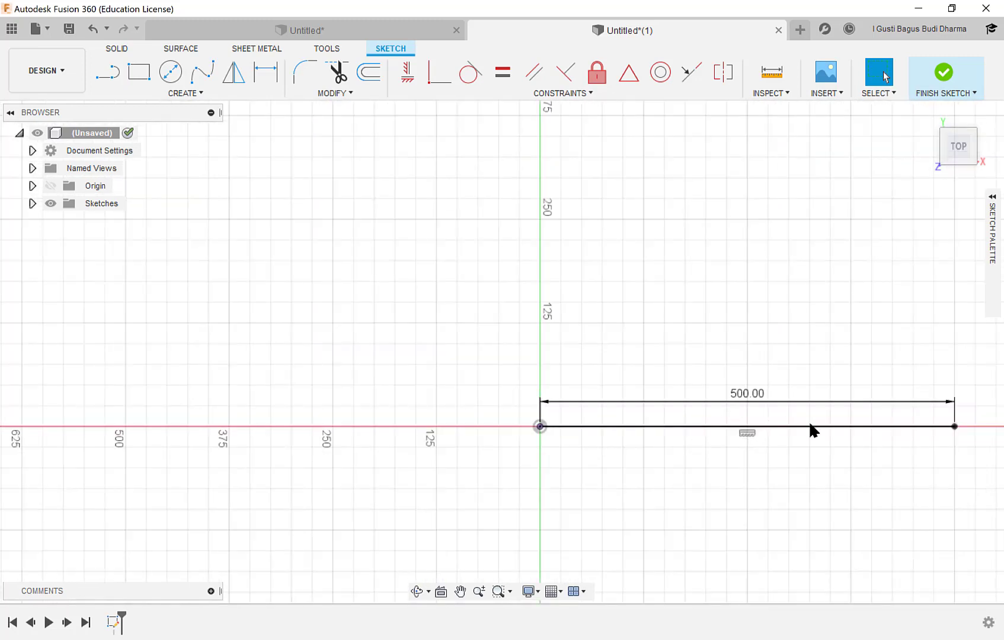
{"action": "scroll", "coordinate": [830, 436], "scroll_direction": "down", "scroll_amount": 1}
{"action": "mouse_move", "coordinate": [845, 441]}
{"action": "middle_mouse_down"}
{"action": "mouse_move", "coordinate": [480, 437]}
{"action": "mouse_move", "coordinate": [594, 417]}
{"action": "middle_mouse_up"}
{"action": "scroll", "coordinate": [596, 426], "scroll_direction": "up", "scroll_amount": 3}
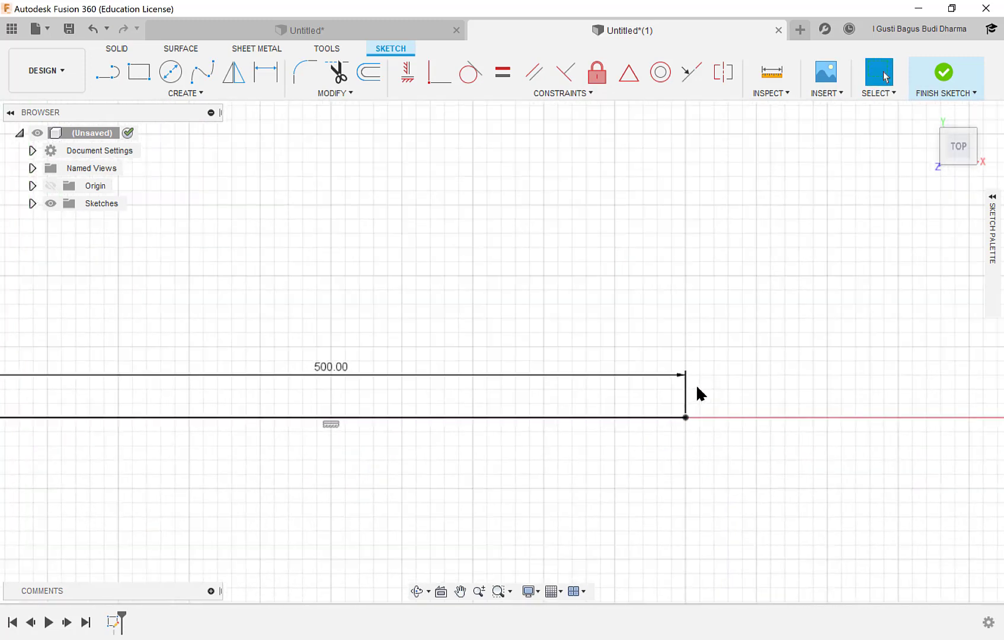
{"action": "left_click", "coordinate": [106, 77]}
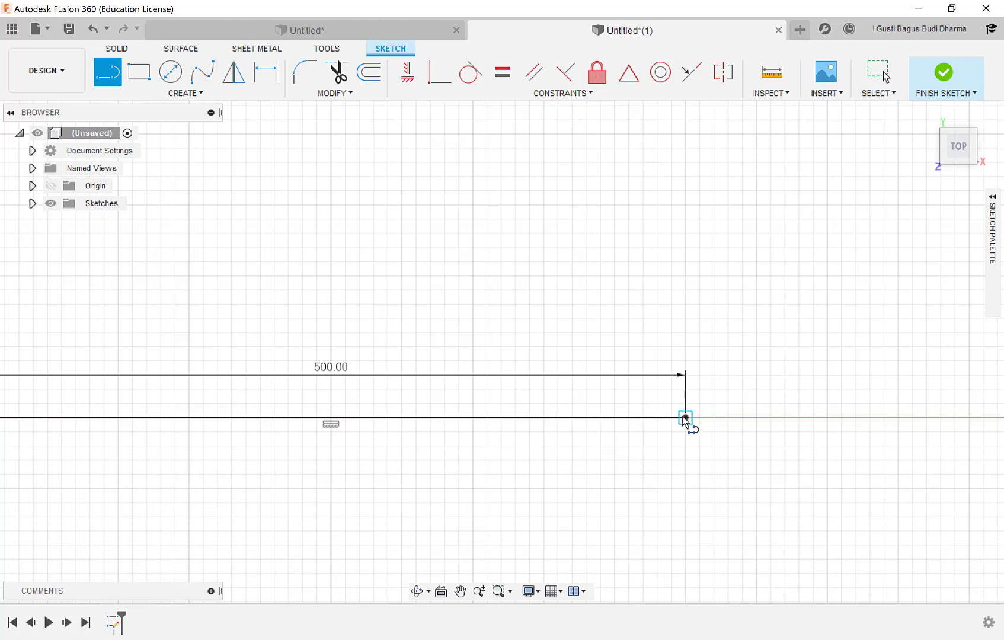
{"action": "scroll", "coordinate": [688, 422], "scroll_direction": "up", "scroll_amount": 2}
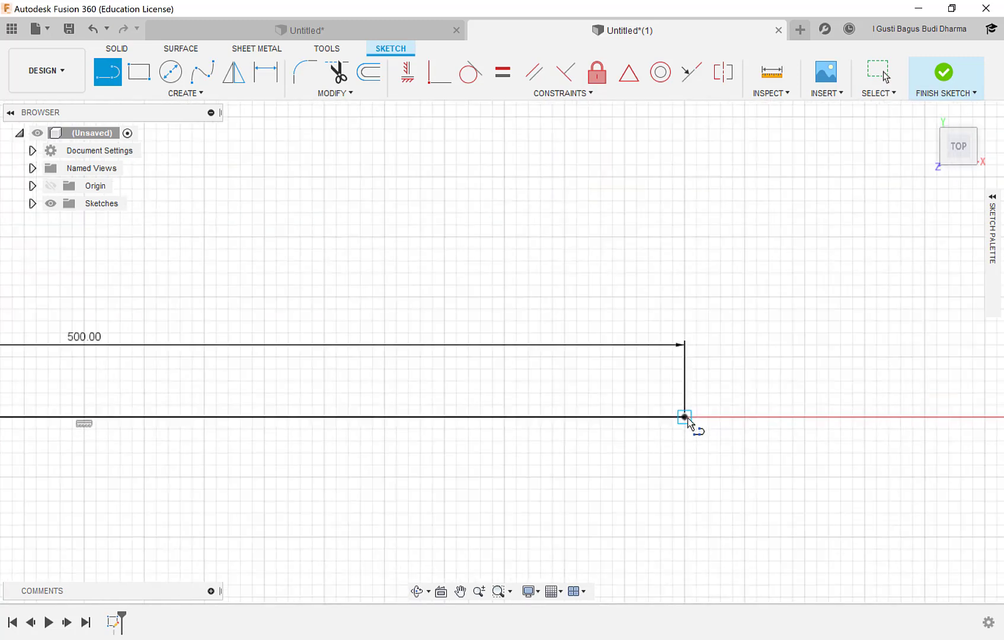
{"action": "scroll", "coordinate": [688, 422], "scroll_direction": "up", "scroll_amount": 5}
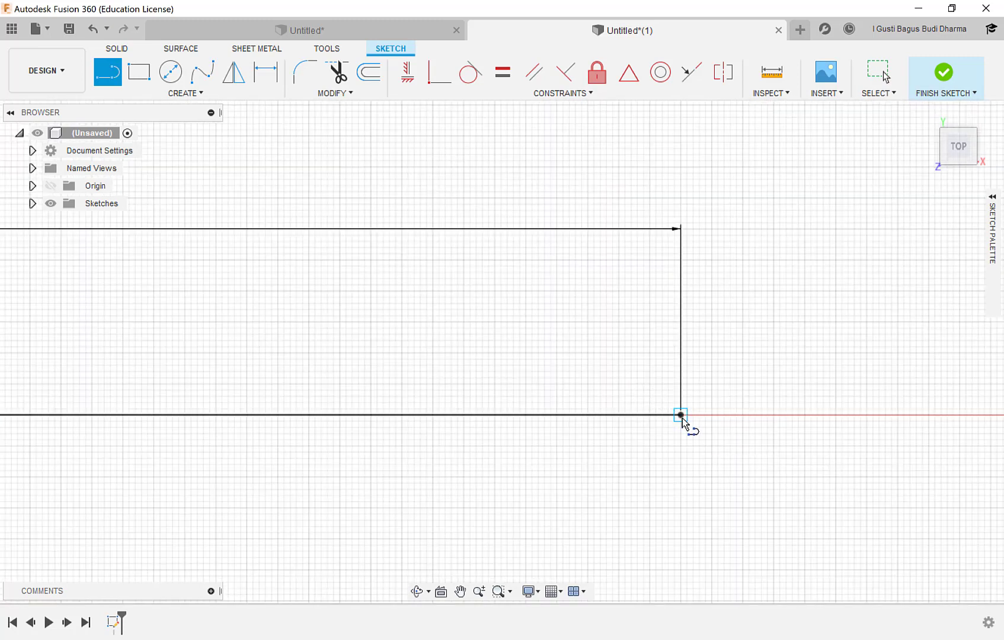
{"action": "left_click", "coordinate": [680, 416]}
{"action": "scroll", "coordinate": [771, 333], "scroll_direction": "down", "scroll_amount": 2}
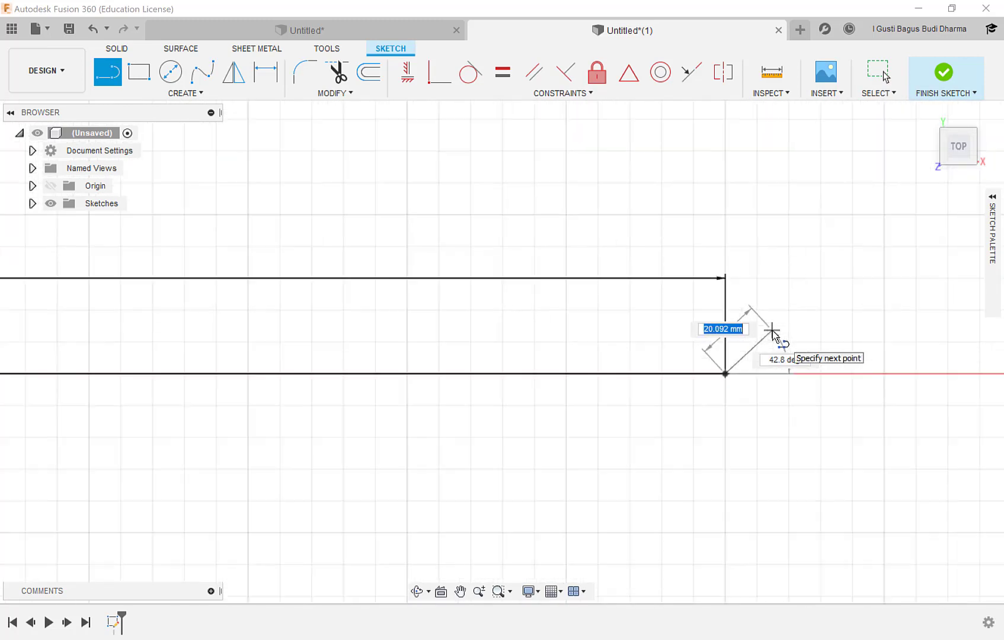
{"action": "scroll", "coordinate": [771, 332], "scroll_direction": "down", "scroll_amount": 5}
{"action": "middle_click_drag", "start_coordinate": [789, 323], "coordinate": [594, 396]}
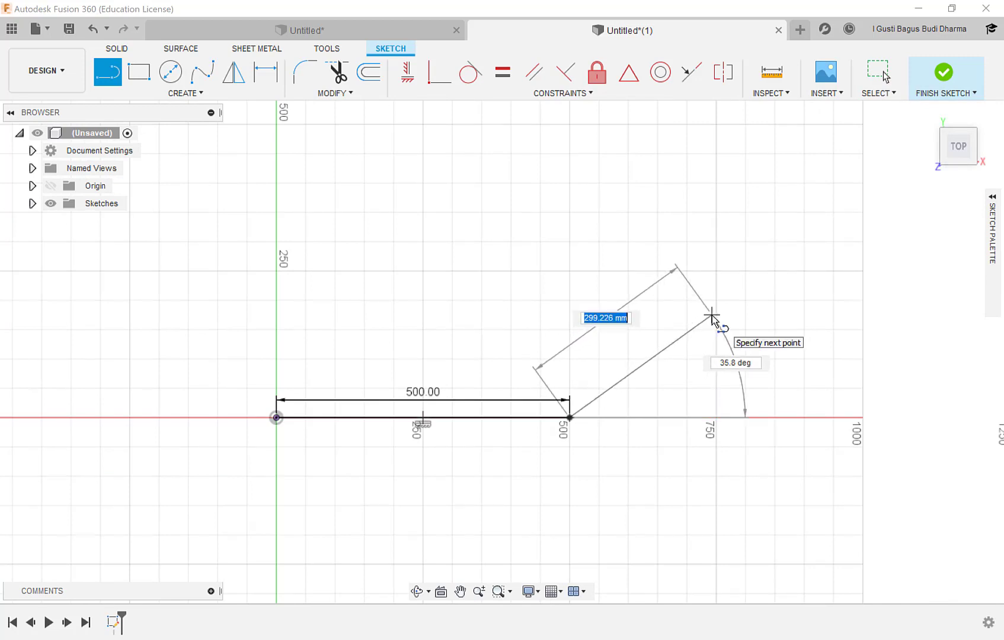
{"action": "left_click", "coordinate": [772, 278]}
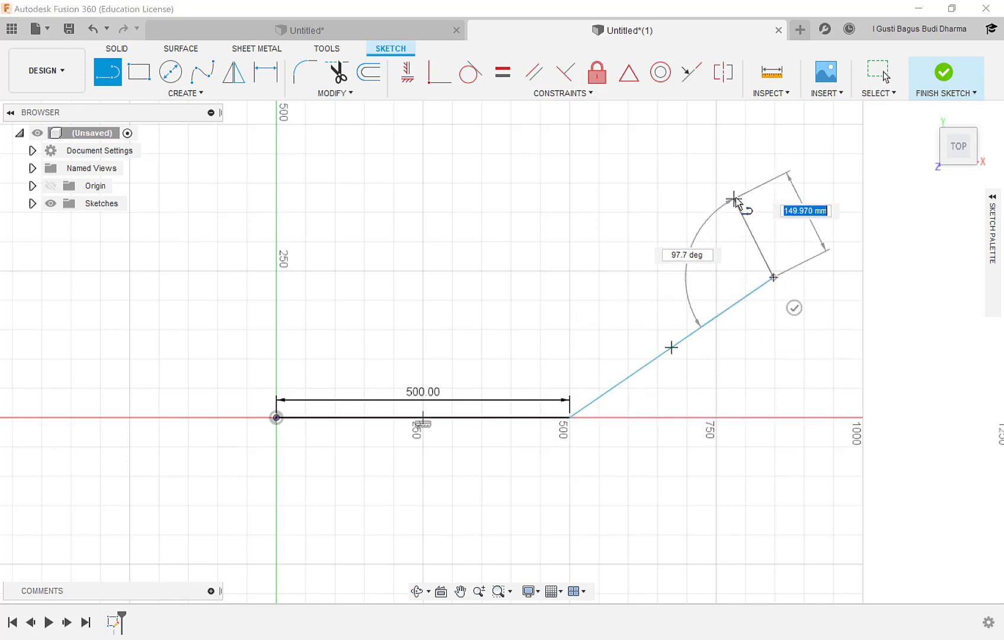
Step: Complete the rough bent-arm outline with four more lines, closing it at the origin, and end the Line command
{"action": "left_click", "coordinate": [739, 194]}
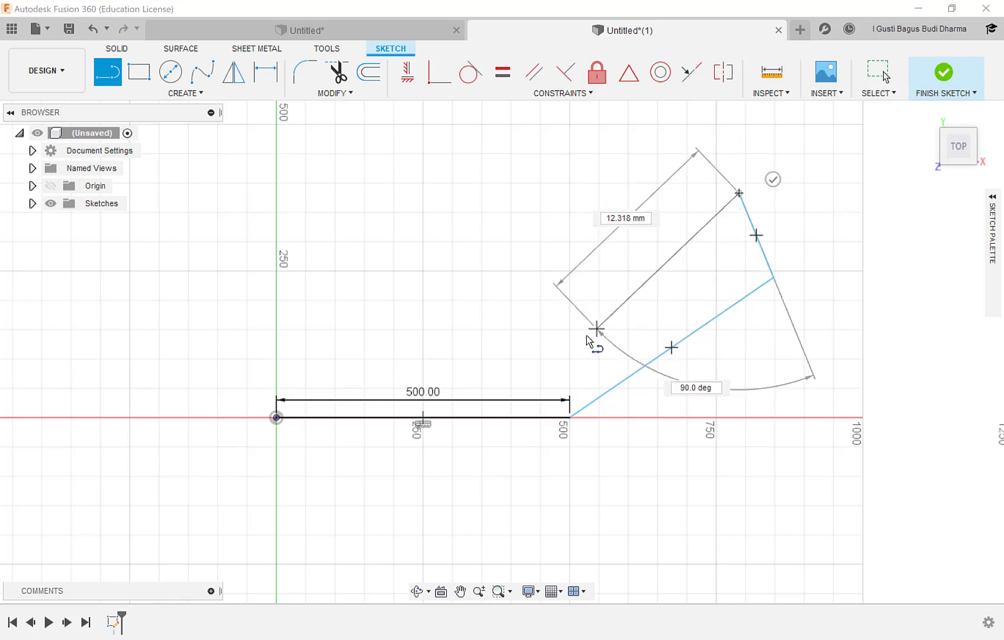
{"action": "left_click", "coordinate": [540, 363]}
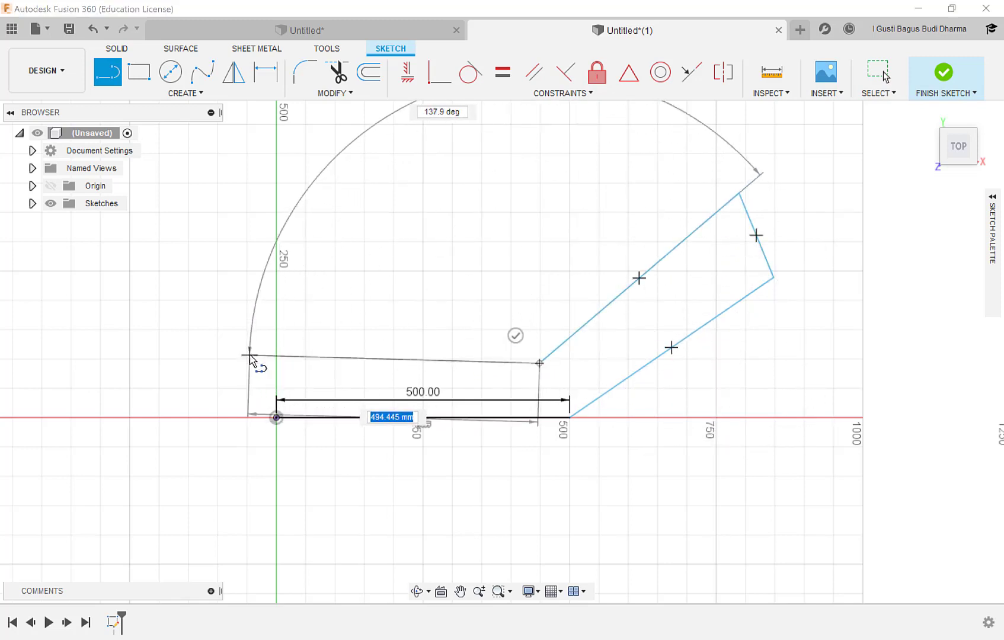
{"action": "left_click", "coordinate": [248, 348]}
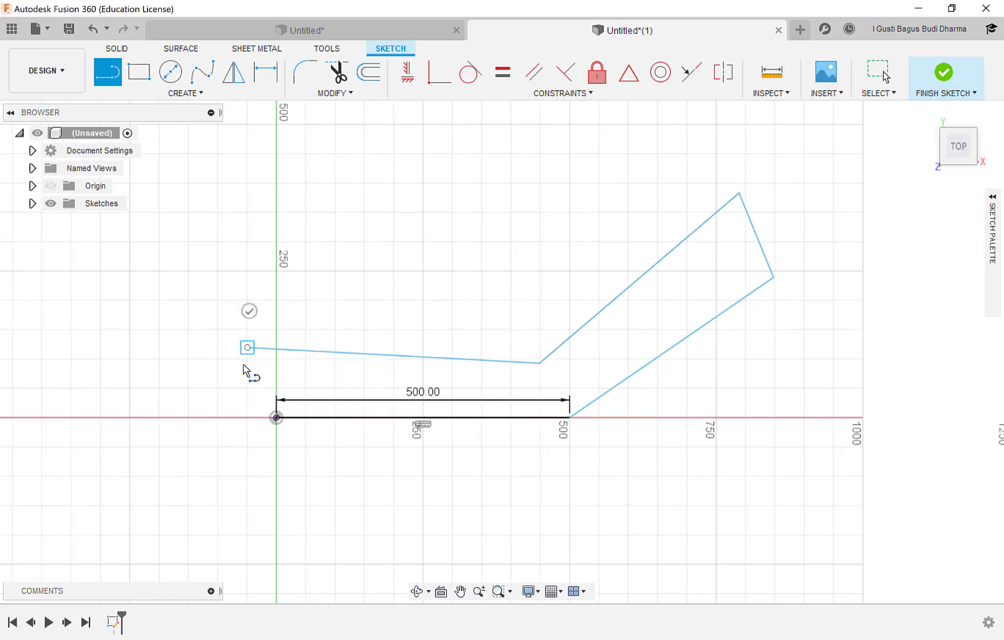
{"action": "left_click", "coordinate": [276, 418]}
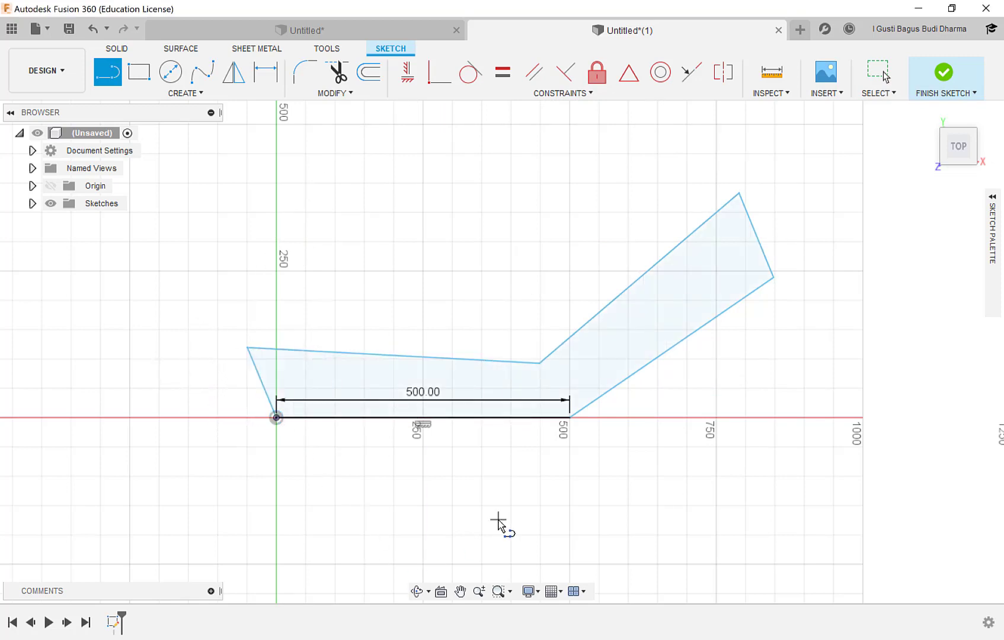
{"action": "mouse_move", "coordinate": [602, 361]}
{"action": "middle_mouse_down"}
{"action": "mouse_move", "coordinate": [583, 355]}
{"action": "mouse_move", "coordinate": [641, 365]}
{"action": "middle_mouse_up"}
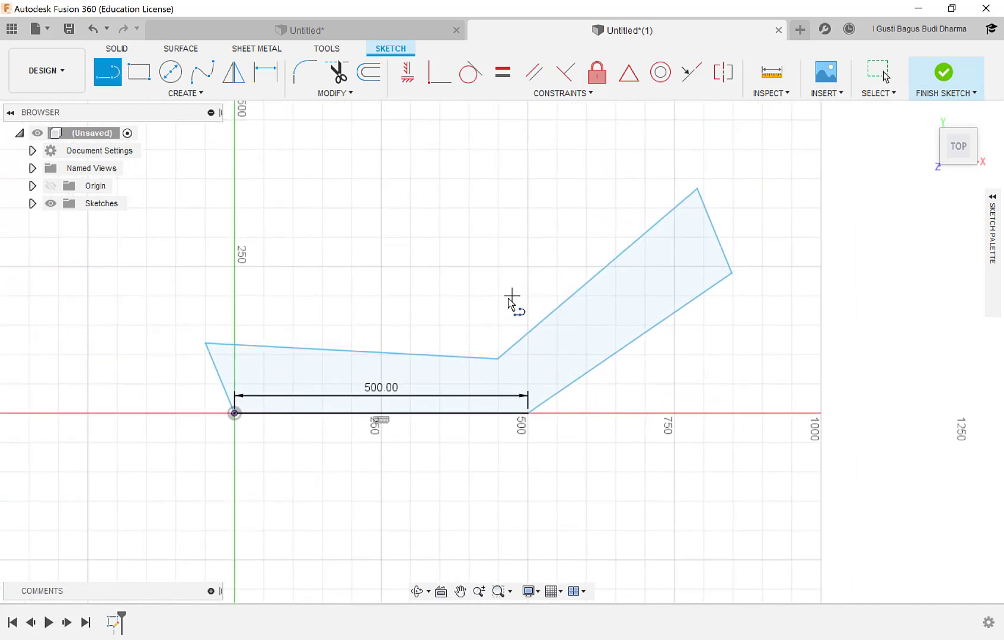
{"action": "key", "text": "Escape"}
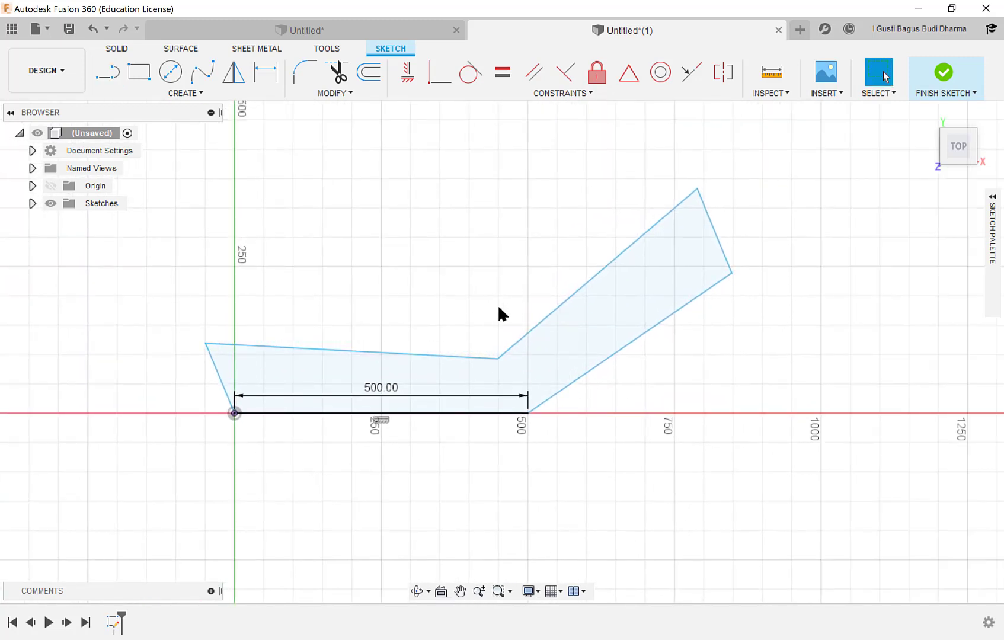
Step: Dimension the angle between the extension of the 500 mm line and the lower slanted line as 45 degrees
{"action": "scroll", "coordinate": [499, 309], "scroll_direction": "up", "scroll_amount": 2}
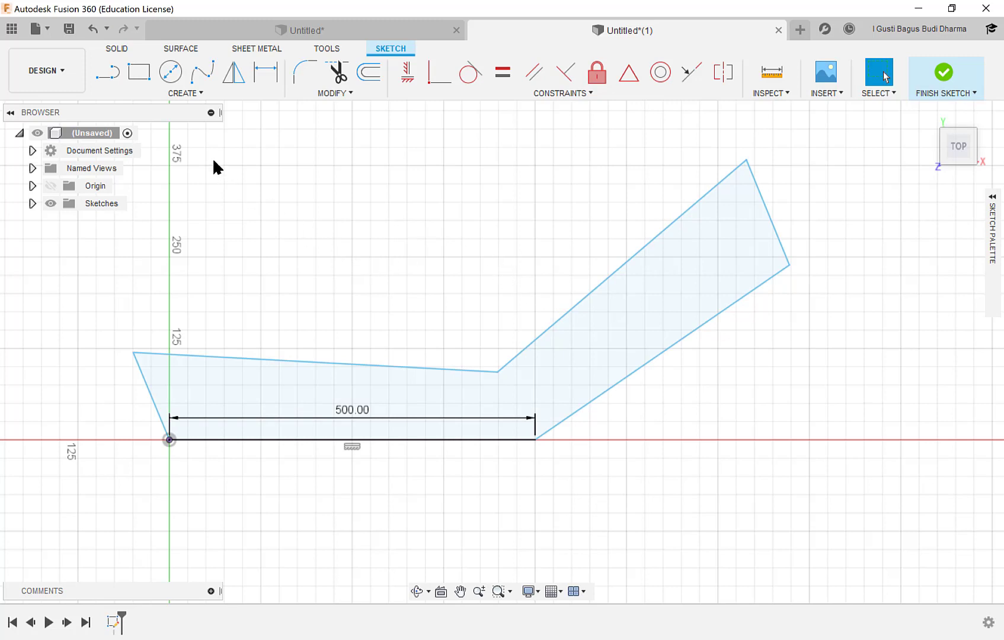
{"action": "left_click", "coordinate": [188, 92]}
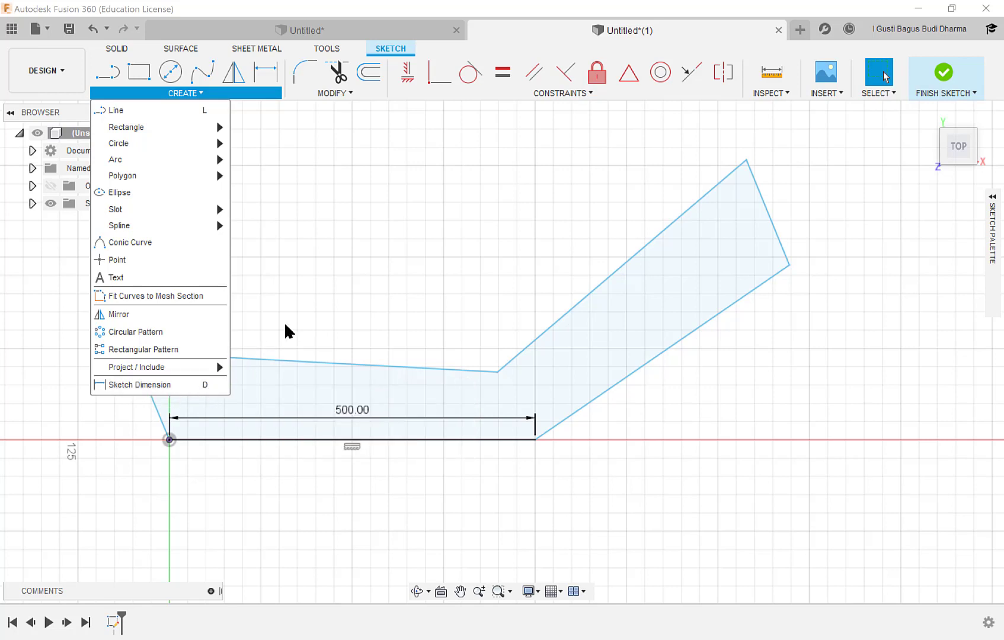
{"action": "key", "text": "d"}
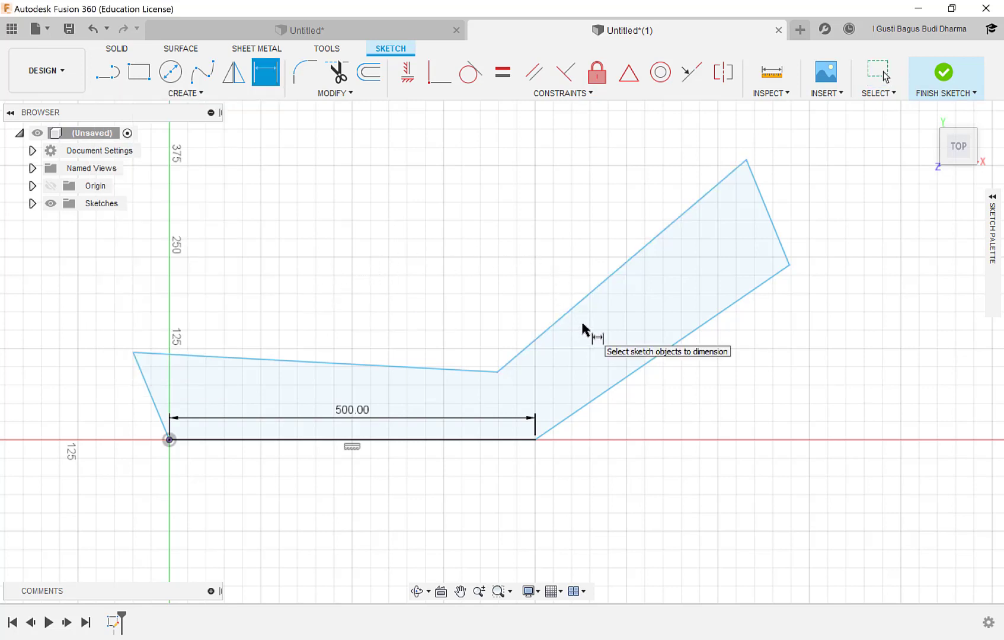
{"action": "left_click", "coordinate": [483, 441]}
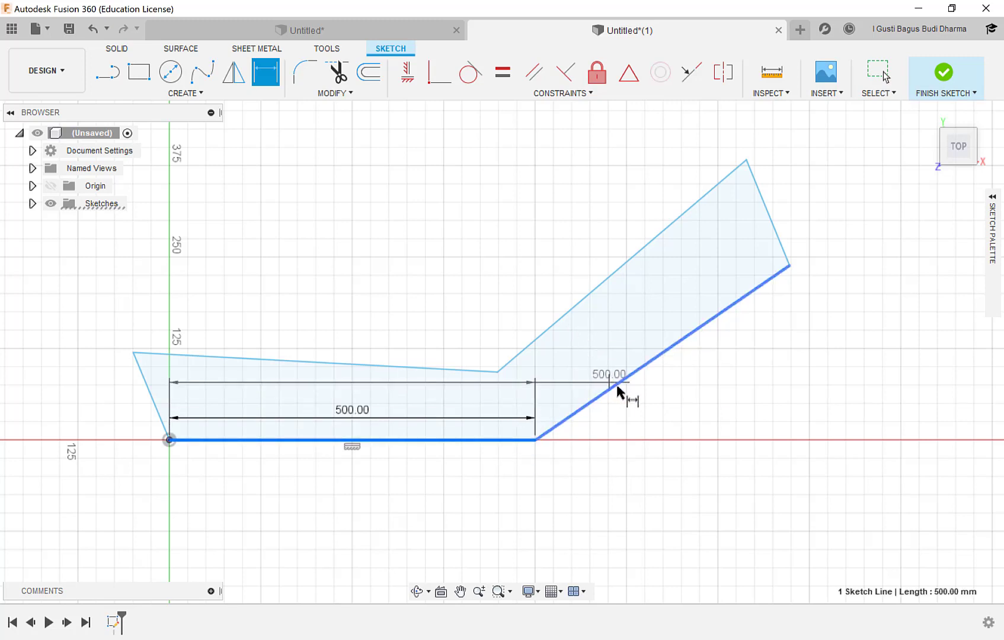
{"action": "left_click", "coordinate": [617, 389]}
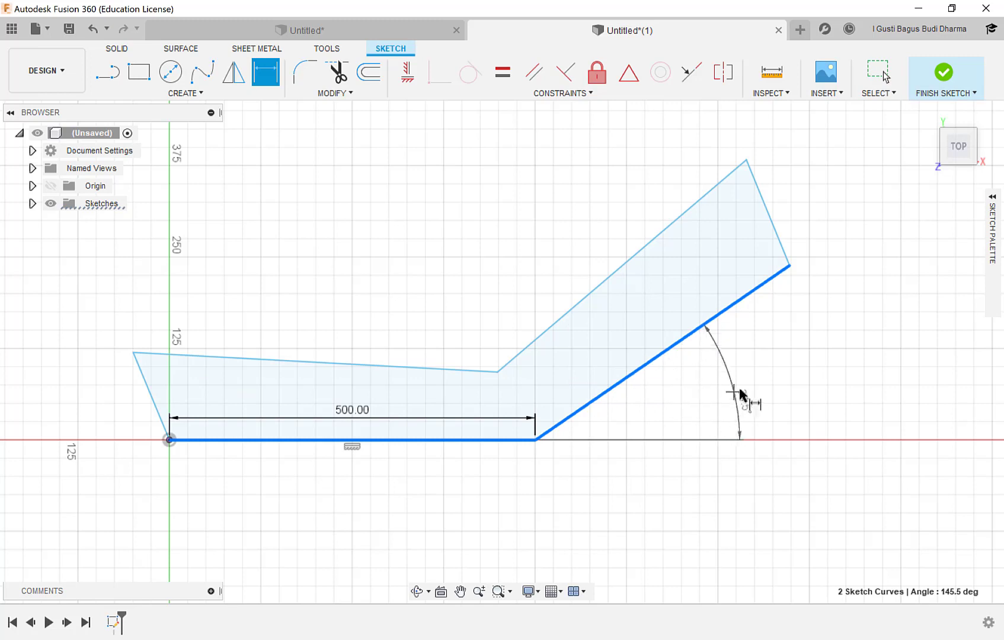
{"action": "left_click", "coordinate": [753, 389]}
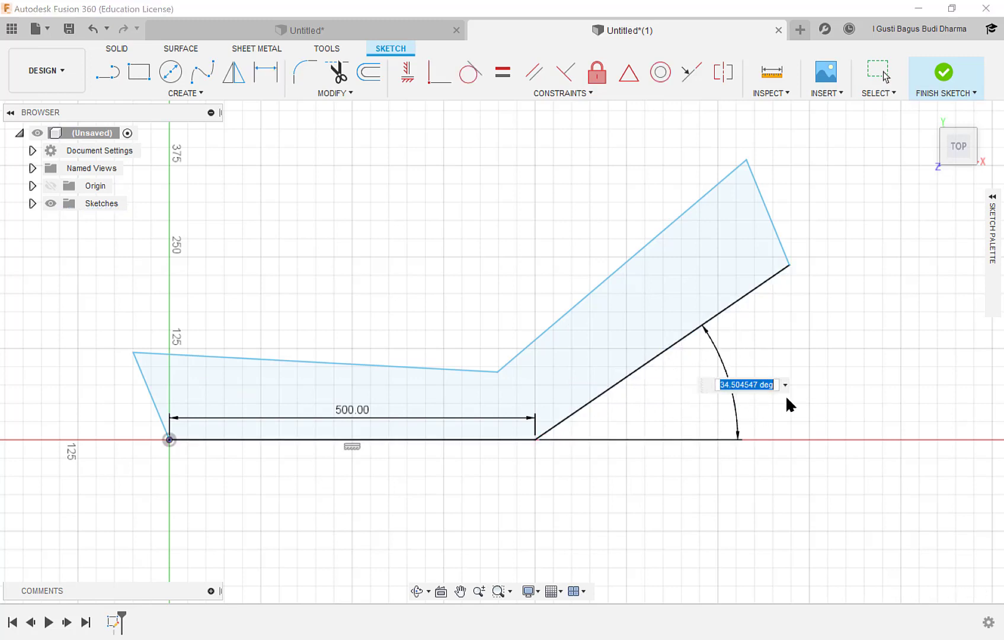
{"action": "type", "text": "45"}
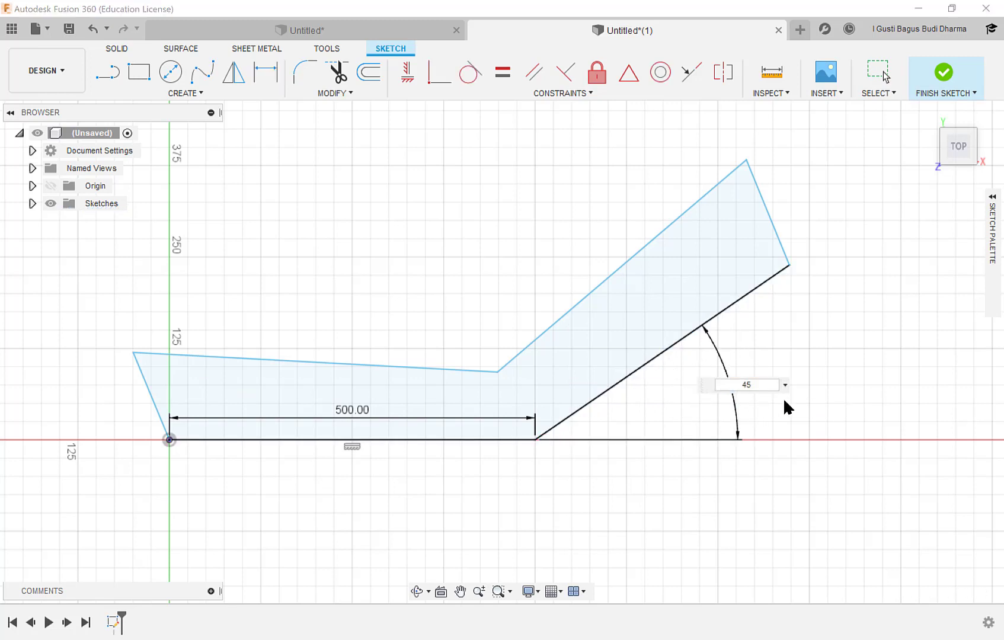
{"action": "key", "text": "Return"}
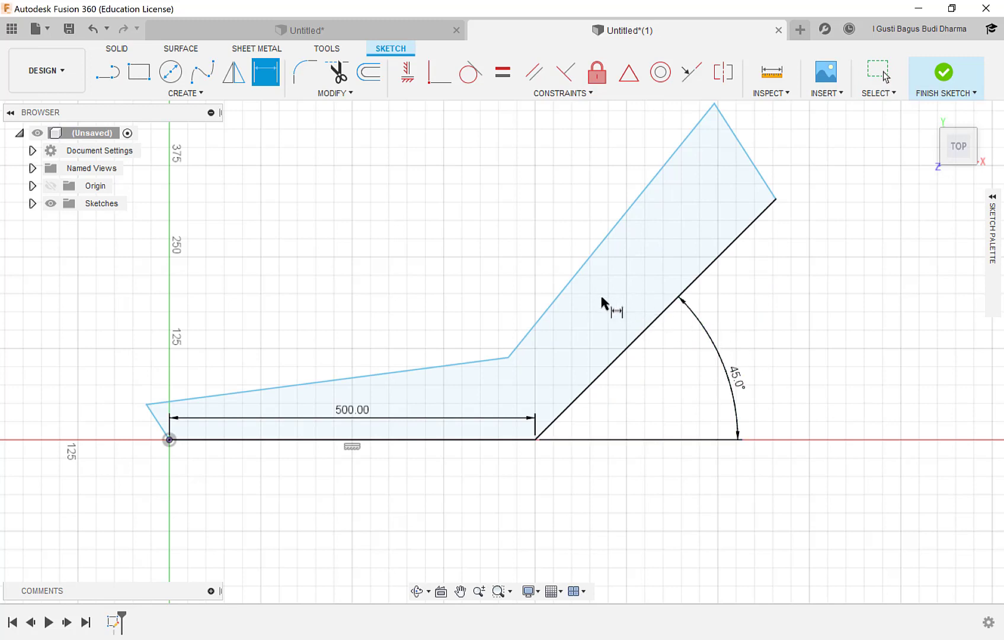
Step: Apply Perpendicular constraints between the slanted arm's lower edge and its end edge, and between that end edge and the upper slanted edge
{"action": "middle_click_drag", "start_coordinate": [762, 281], "coordinate": [720, 322]}
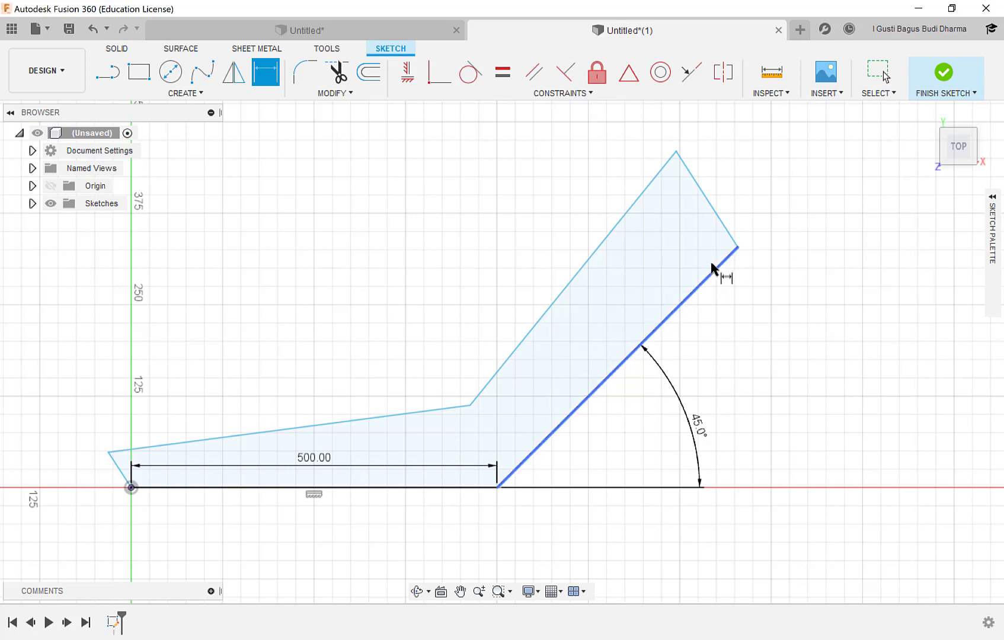
{"action": "left_click", "coordinate": [583, 95]}
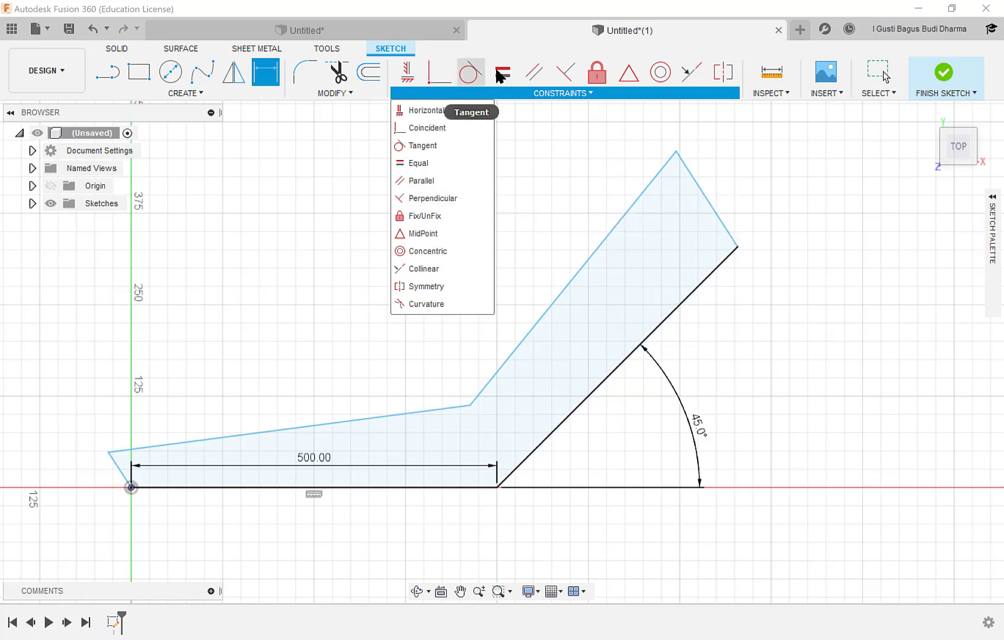
{"action": "left_click", "coordinate": [563, 74]}
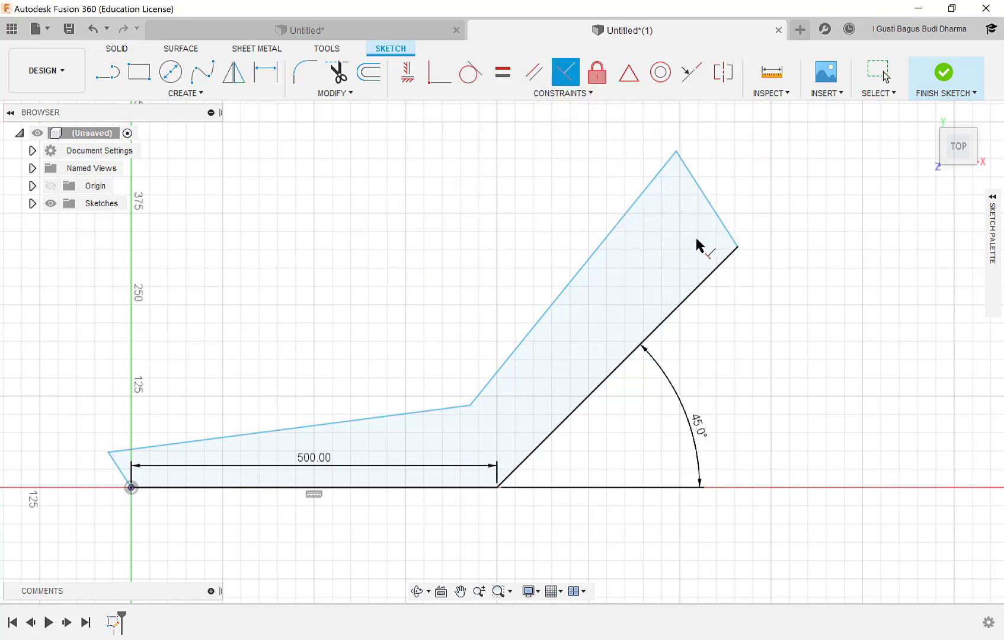
{"action": "left_click", "coordinate": [715, 275]}
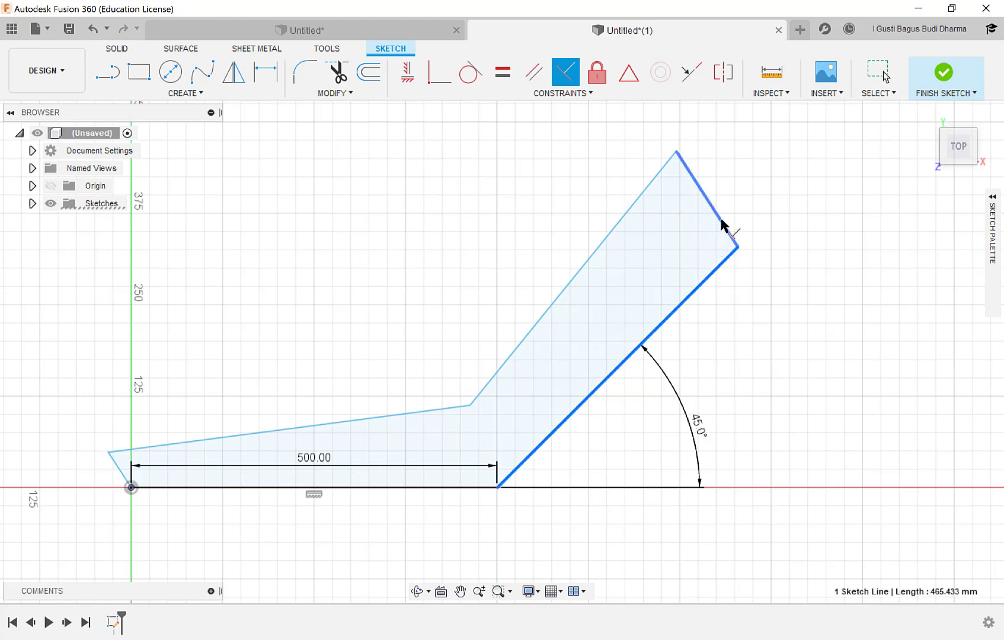
{"action": "left_click", "coordinate": [721, 221]}
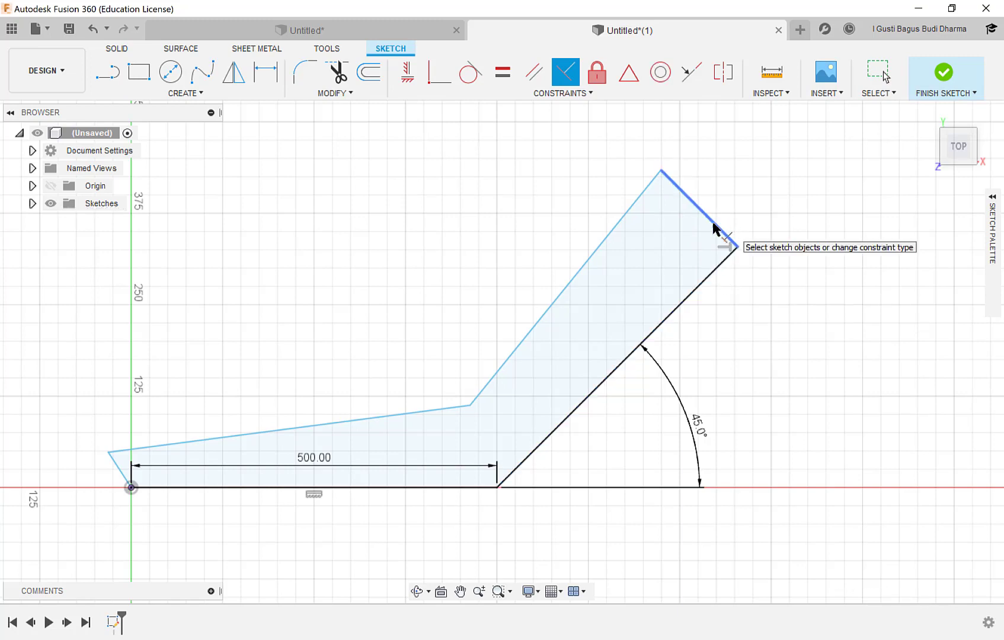
{"action": "left_click", "coordinate": [680, 195]}
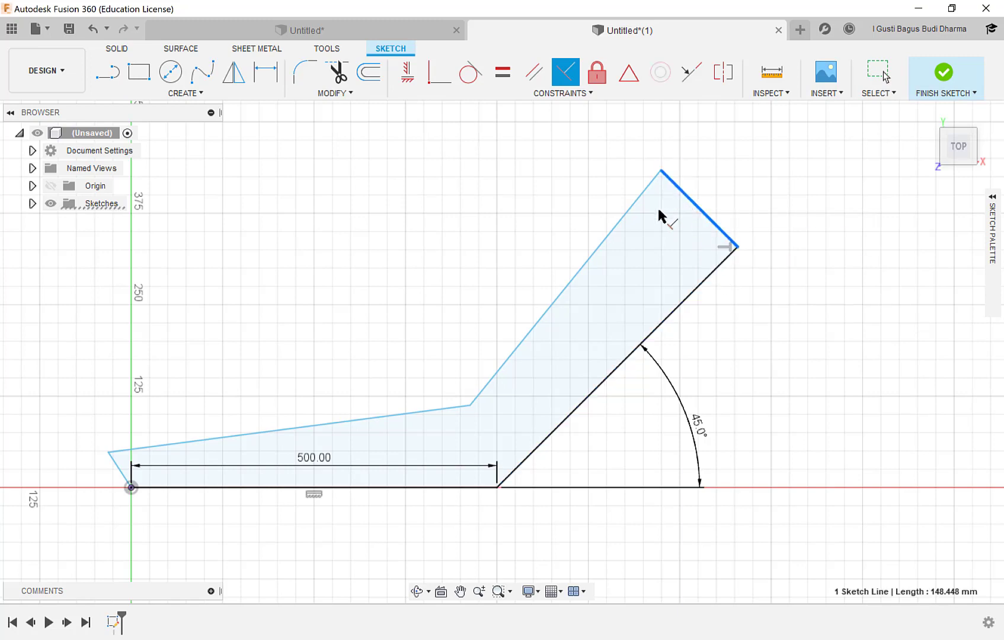
{"action": "left_click", "coordinate": [628, 213]}
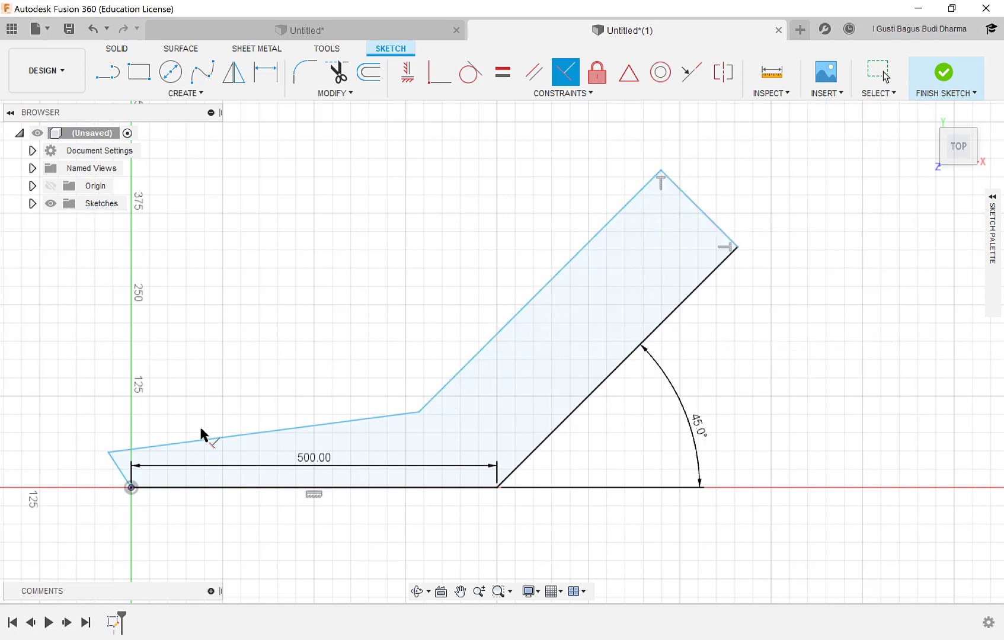
Step: Make the short edge at the origin perpendicular to the 500 mm line and the outline's upper edge perpendicular to that short edge
{"action": "scroll", "coordinate": [141, 453], "scroll_direction": "up", "scroll_amount": 1}
{"action": "mouse_move", "coordinate": [142, 456]}
{"action": "middle_mouse_down"}
{"action": "mouse_move", "coordinate": [238, 365]}
{"action": "mouse_move", "coordinate": [312, 359]}
{"action": "middle_mouse_up"}
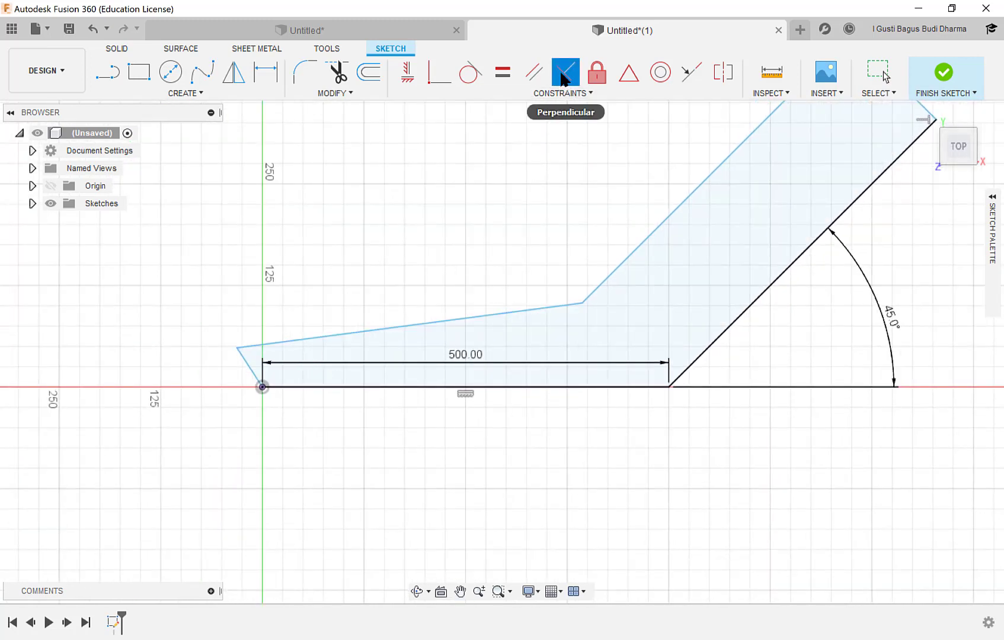
{"action": "left_click", "coordinate": [285, 387]}
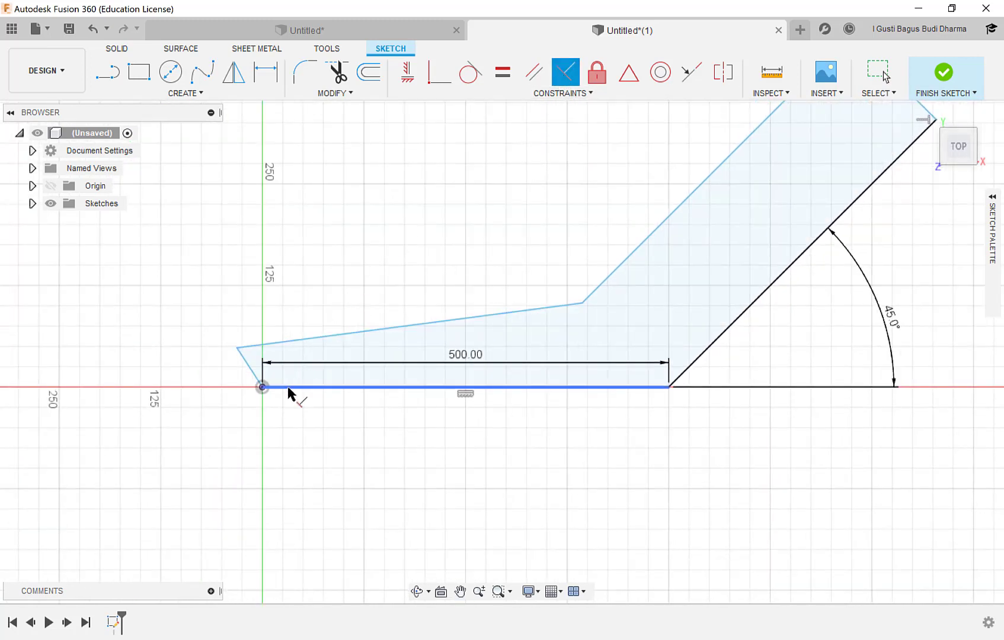
{"action": "left_click", "coordinate": [249, 371]}
{"action": "left_click", "coordinate": [263, 357]}
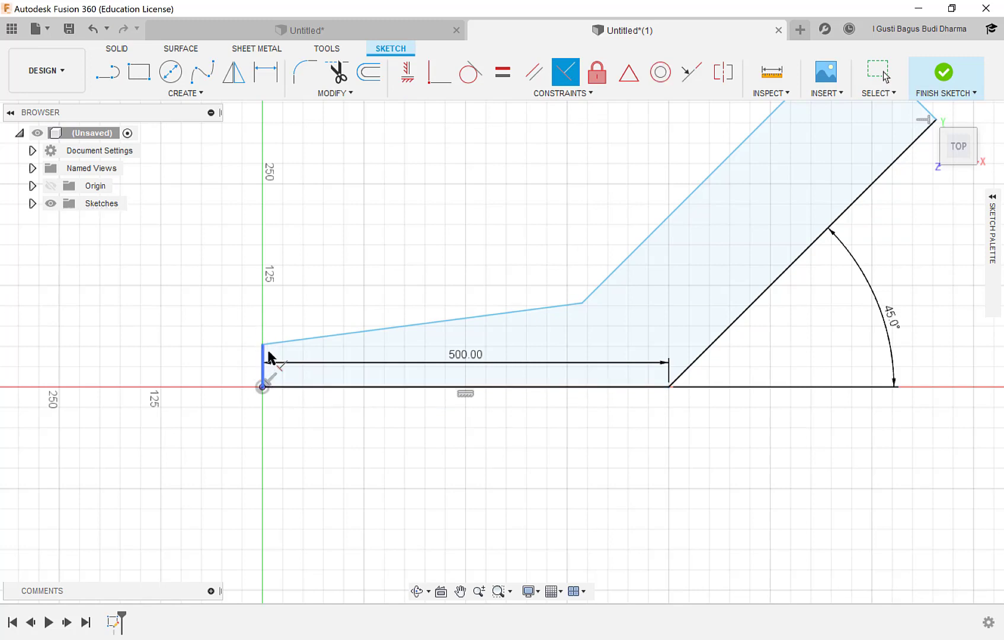
{"action": "left_click", "coordinate": [316, 341]}
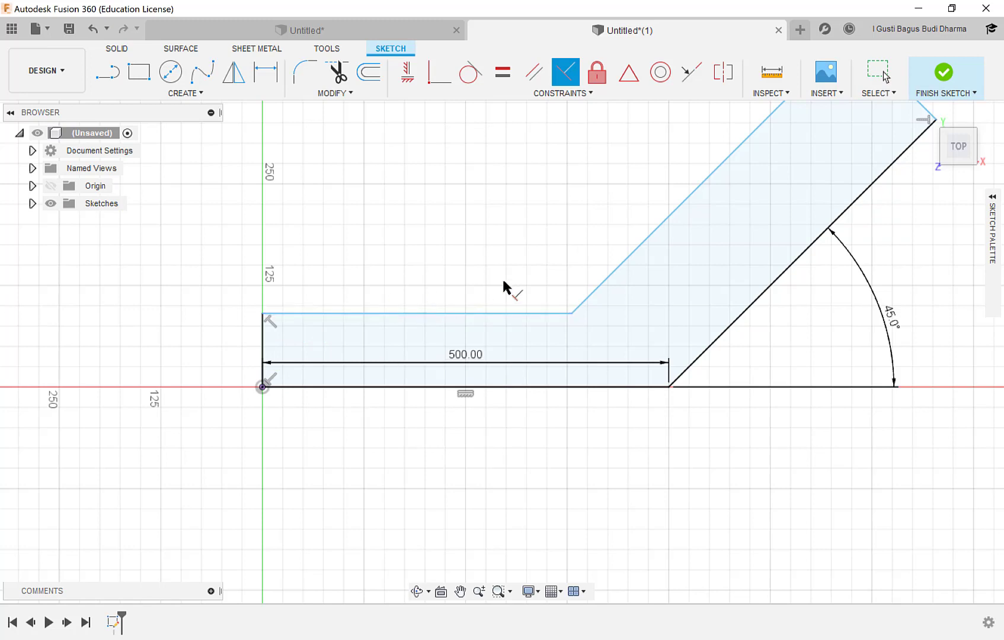
{"action": "scroll", "coordinate": [668, 281], "scroll_direction": "down", "scroll_amount": 2}
{"action": "middle_click_drag", "start_coordinate": [733, 261], "coordinate": [630, 332]}
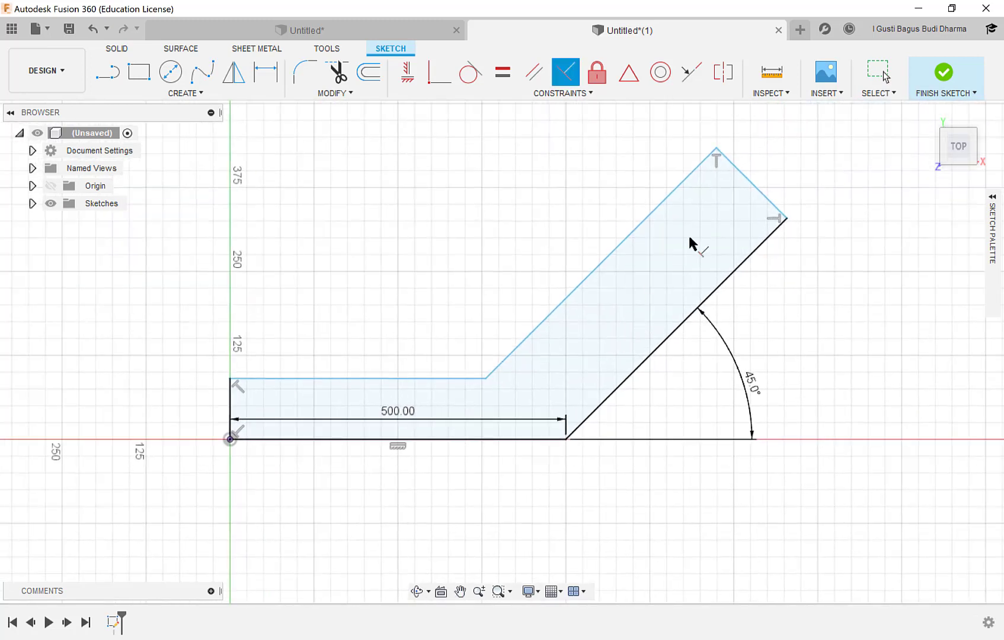
{"action": "middle_click_drag", "start_coordinate": [704, 270], "coordinate": [640, 301]}
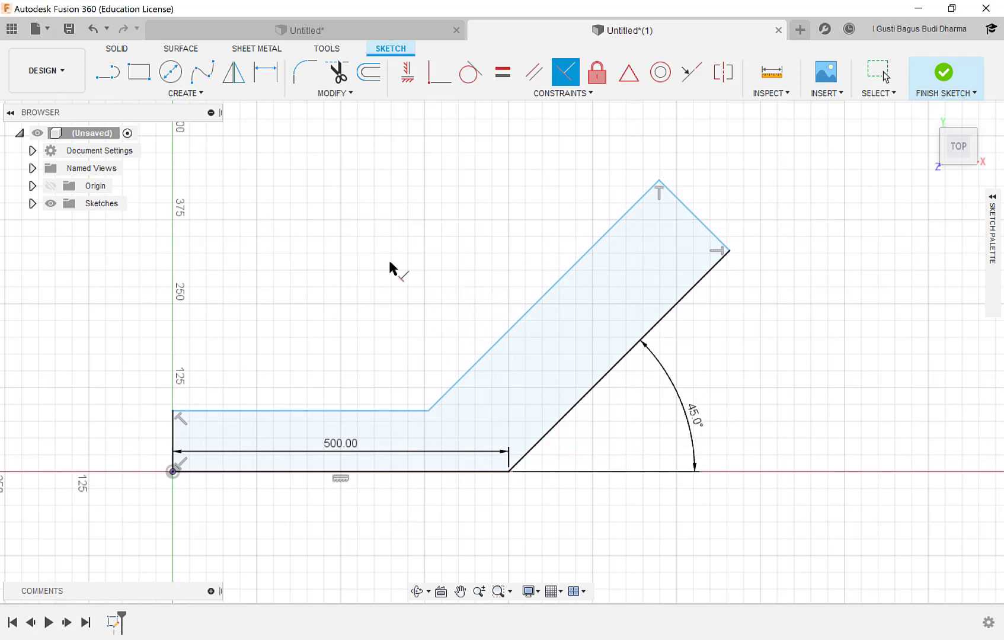
{"action": "key", "text": "Escape"}
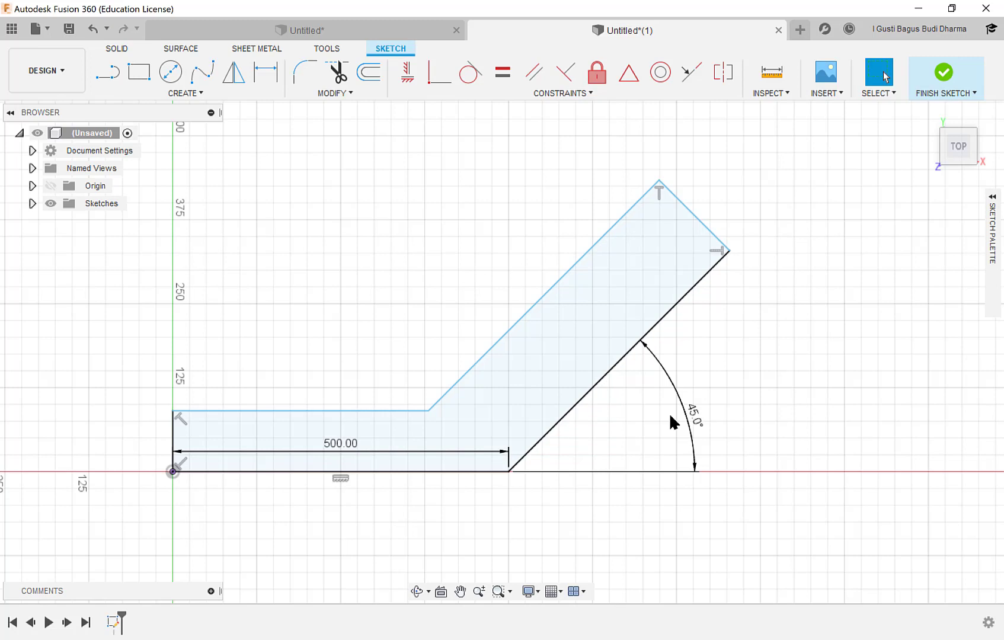
Step: Shorten and narrow the slanted arm by moving its end and upper edges freehand, making the upper edge about 402 mm long
{"action": "mouse_move", "coordinate": [729, 191]}
{"action": "middle_mouse_down"}
{"action": "mouse_move", "coordinate": [738, 211]}
{"action": "mouse_move", "coordinate": [721, 208]}
{"action": "middle_mouse_up"}
{"action": "mouse_move", "coordinate": [686, 243]}
{"action": "left_mouse_down"}
{"action": "mouse_move", "coordinate": [720, 212]}
{"action": "mouse_move", "coordinate": [664, 269]}
{"action": "left_mouse_up"}
{"action": "mouse_move", "coordinate": [564, 300]}
{"action": "left_mouse_down"}
{"action": "mouse_move", "coordinate": [537, 286]}
{"action": "mouse_move", "coordinate": [584, 311]}
{"action": "left_mouse_up"}
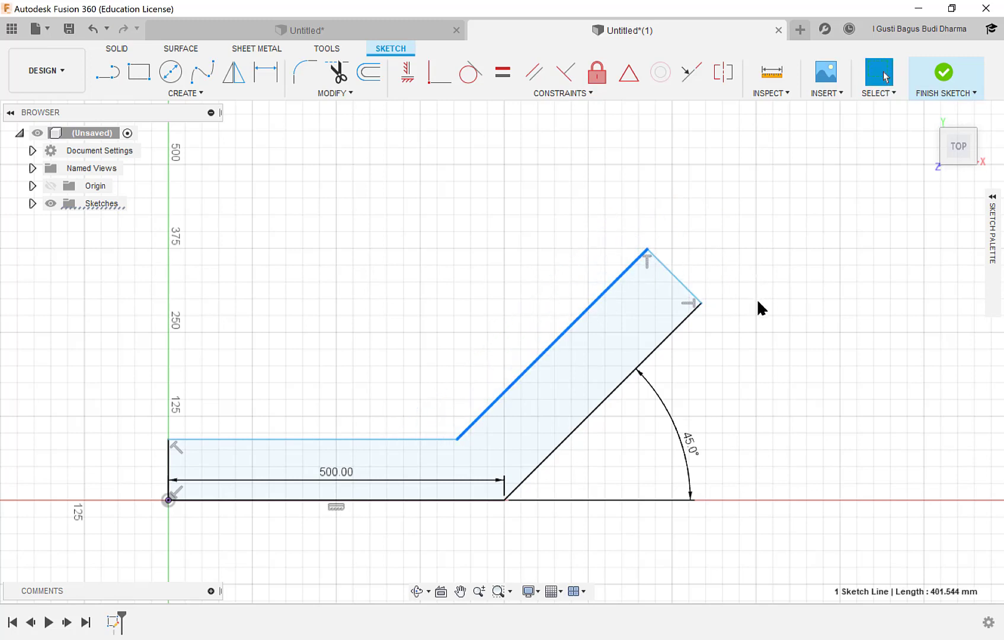
{"action": "scroll", "coordinate": [740, 311], "scroll_direction": "up", "scroll_amount": 1}
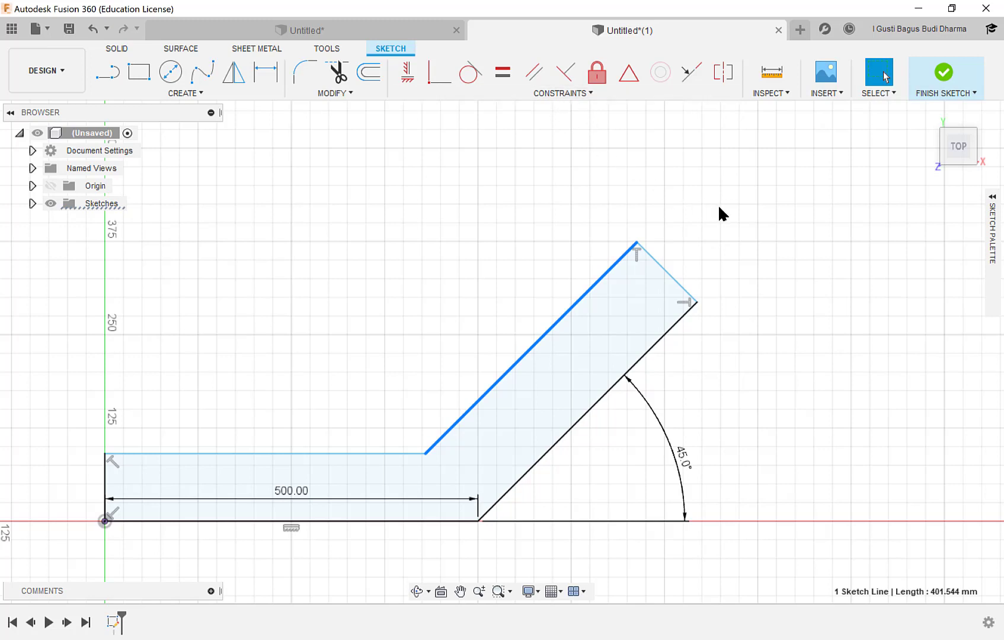
{"action": "left_click", "coordinate": [789, 283]}
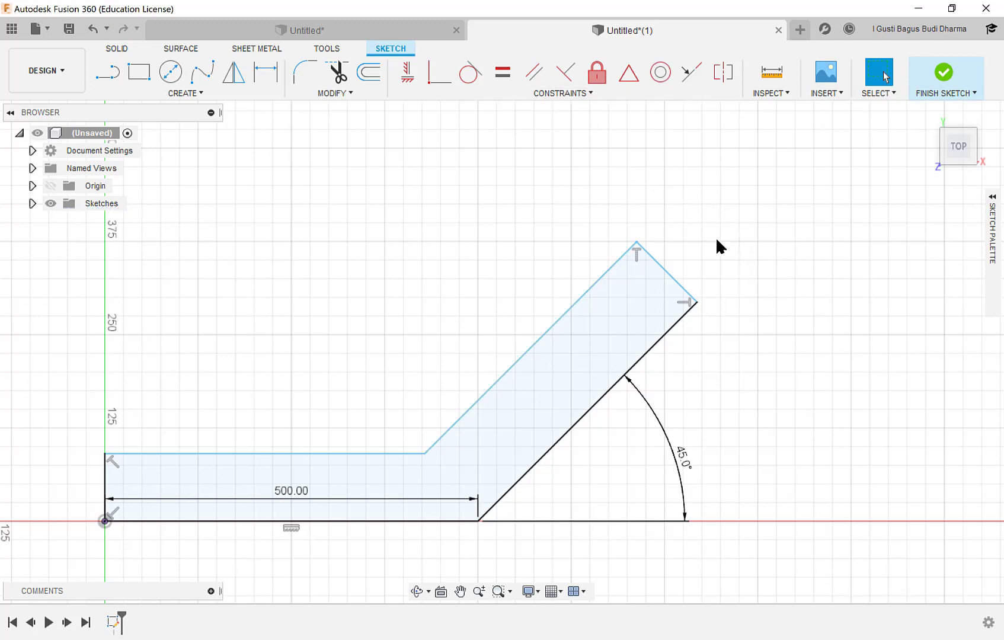
Step: Dimension the slanted arm's end edge as 100 mm and end the Dimension command
{"action": "key", "text": "d"}
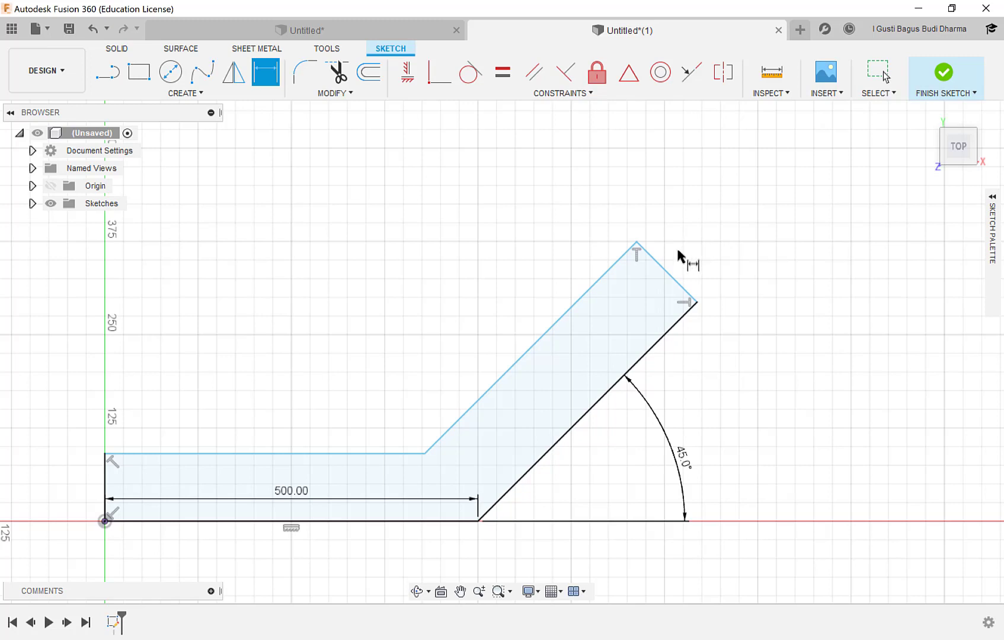
{"action": "left_click", "coordinate": [668, 274]}
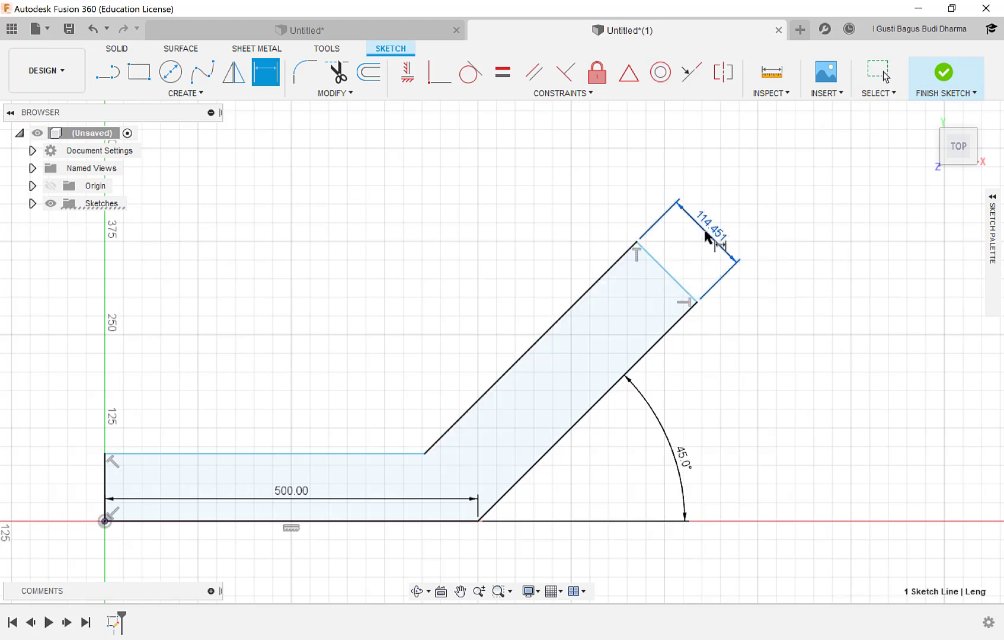
{"action": "left_click", "coordinate": [724, 255]}
{"action": "type", "text": "100"}
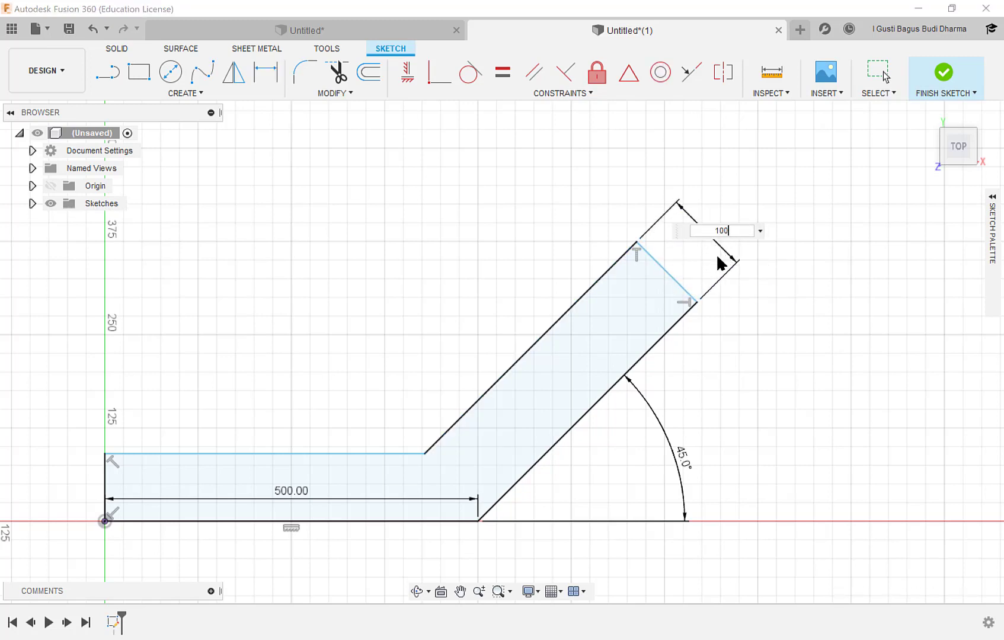
{"action": "key", "text": "Return"}
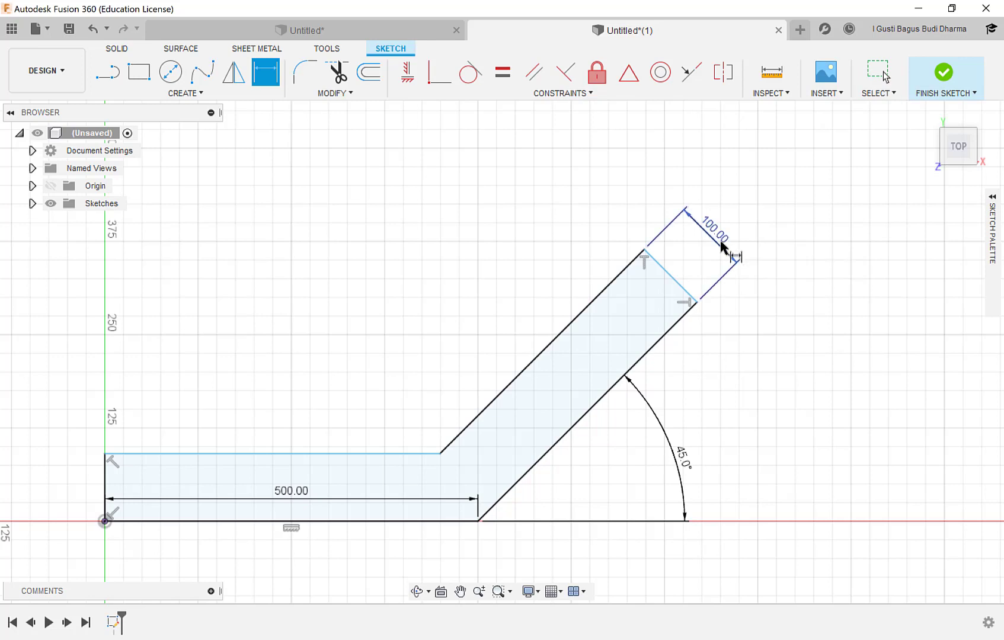
{"action": "middle_click_drag", "start_coordinate": [460, 302], "coordinate": [483, 267]}
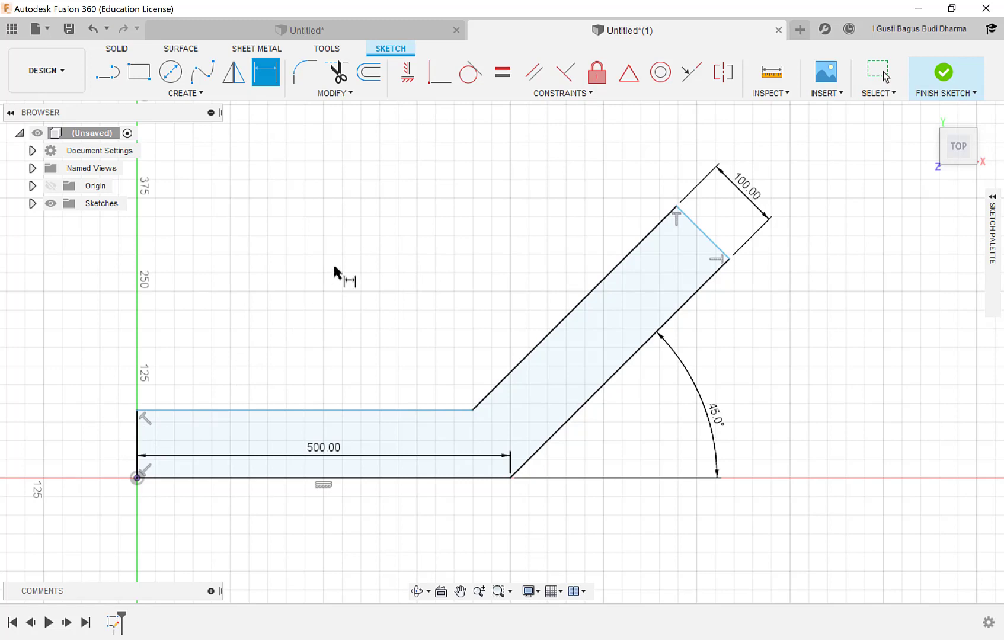
{"action": "key", "text": "Escape"}
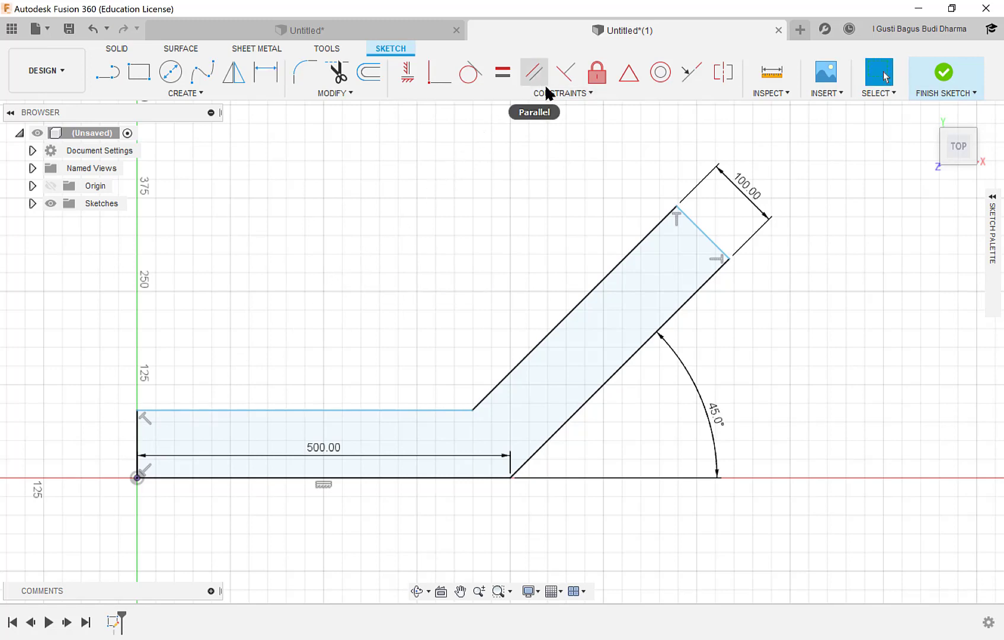
Step: Apply an Equal constraint between the slanted arm's end edge and the short edge at the origin
{"action": "left_click", "coordinate": [560, 94]}
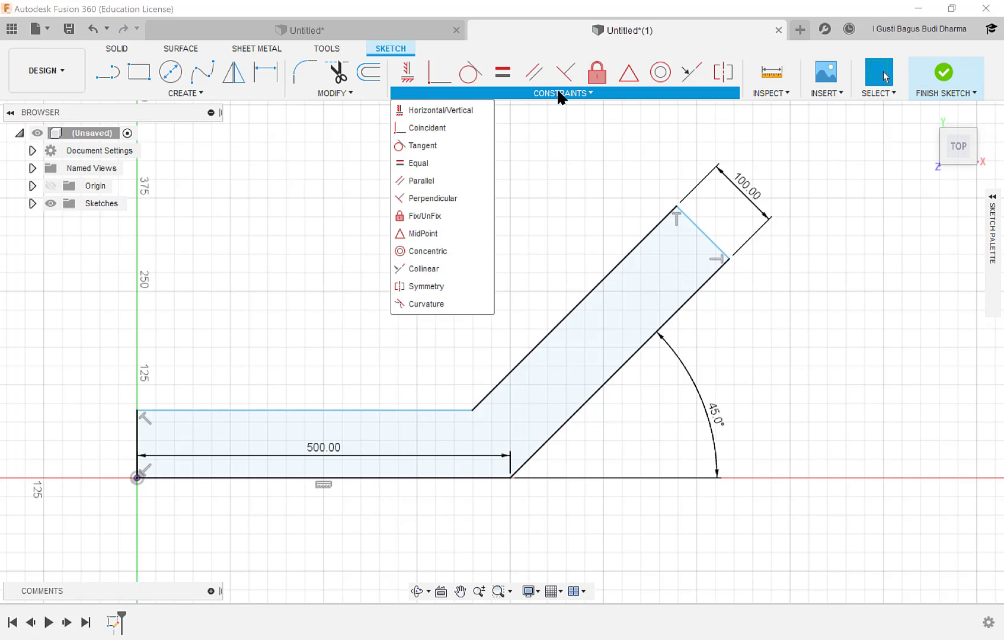
{"action": "left_click", "coordinate": [509, 73]}
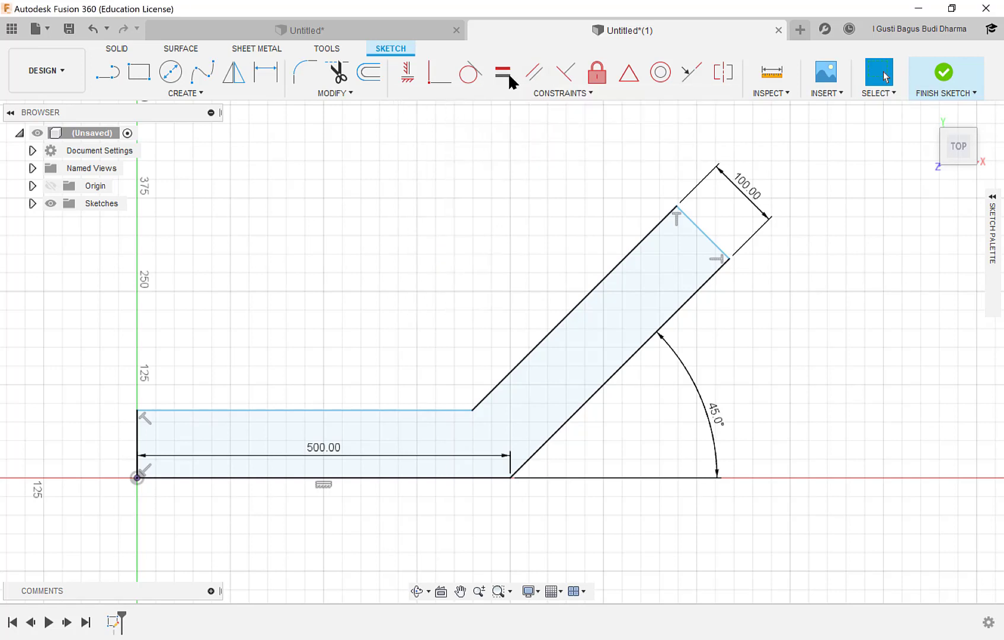
{"action": "left_click", "coordinate": [508, 80]}
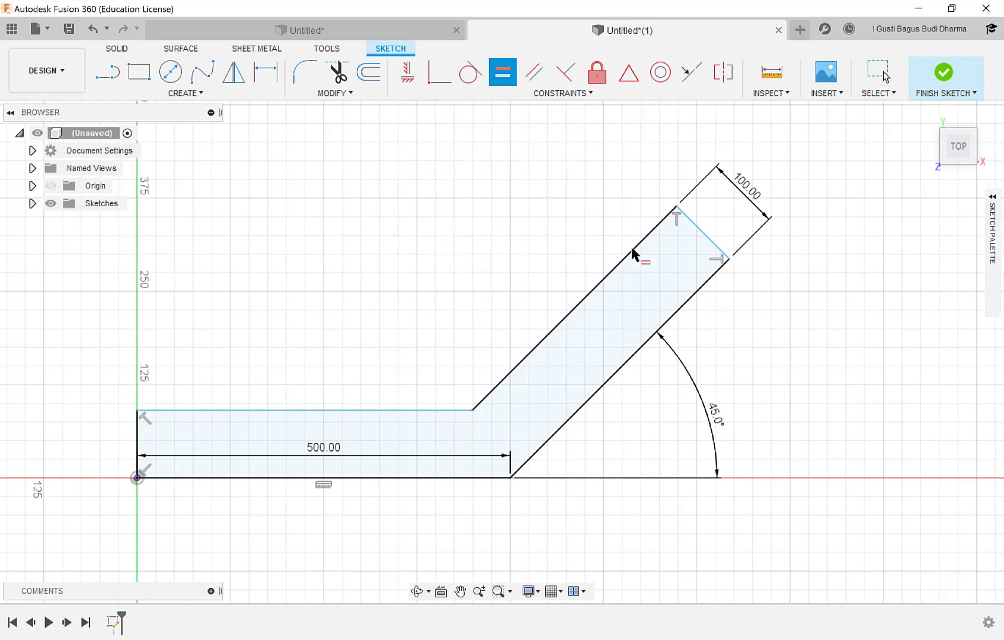
{"action": "left_click", "coordinate": [700, 239]}
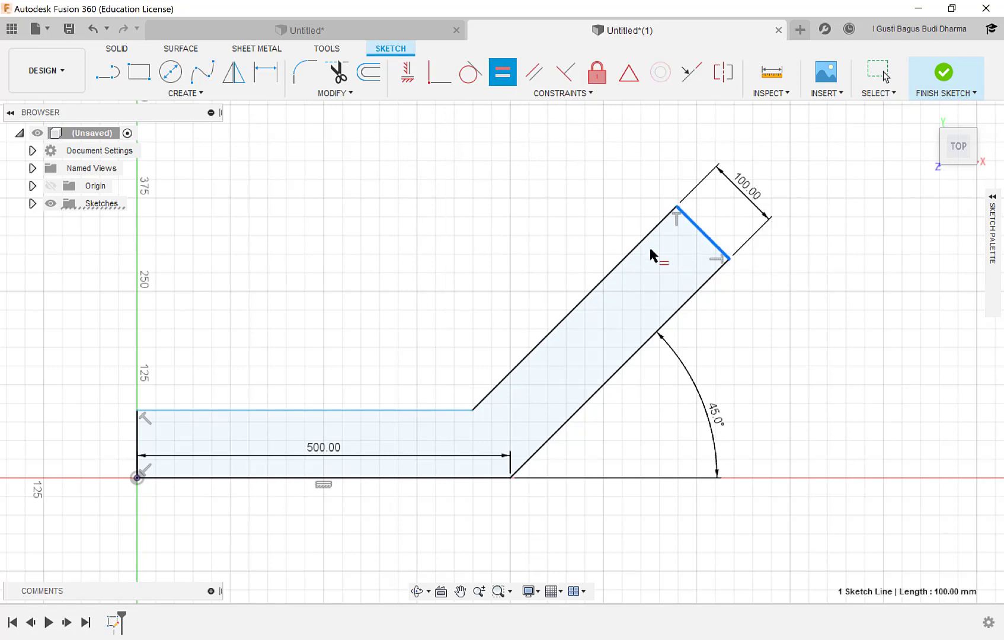
{"action": "left_click", "coordinate": [137, 436]}
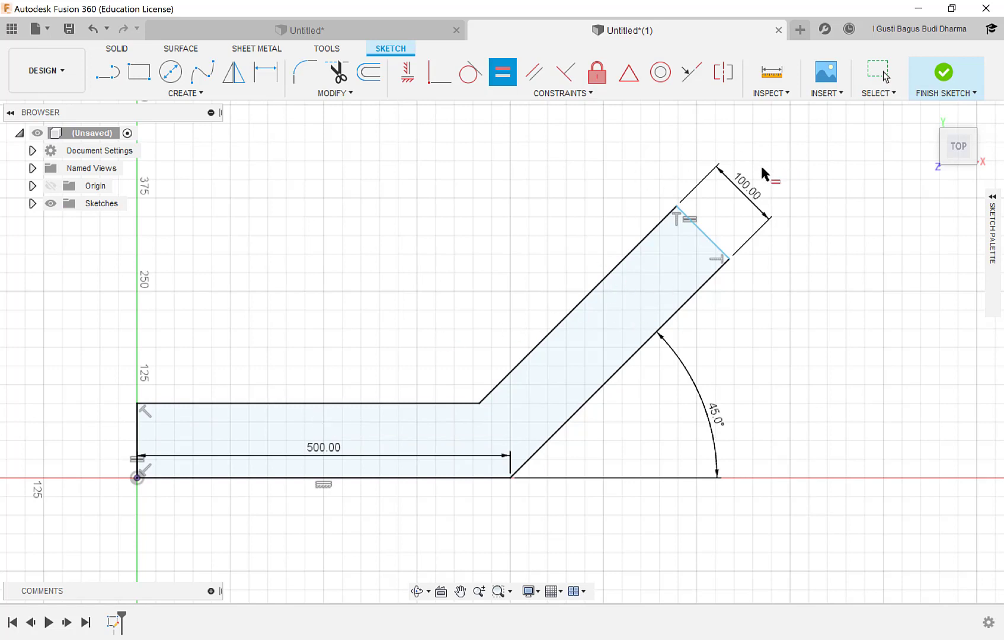
{"action": "key", "text": "Escape"}
Step: Test the equal arm widths by setting the end edge dimension to 150 mm and back to 100 mm
{"action": "double_click", "coordinate": [749, 187]}
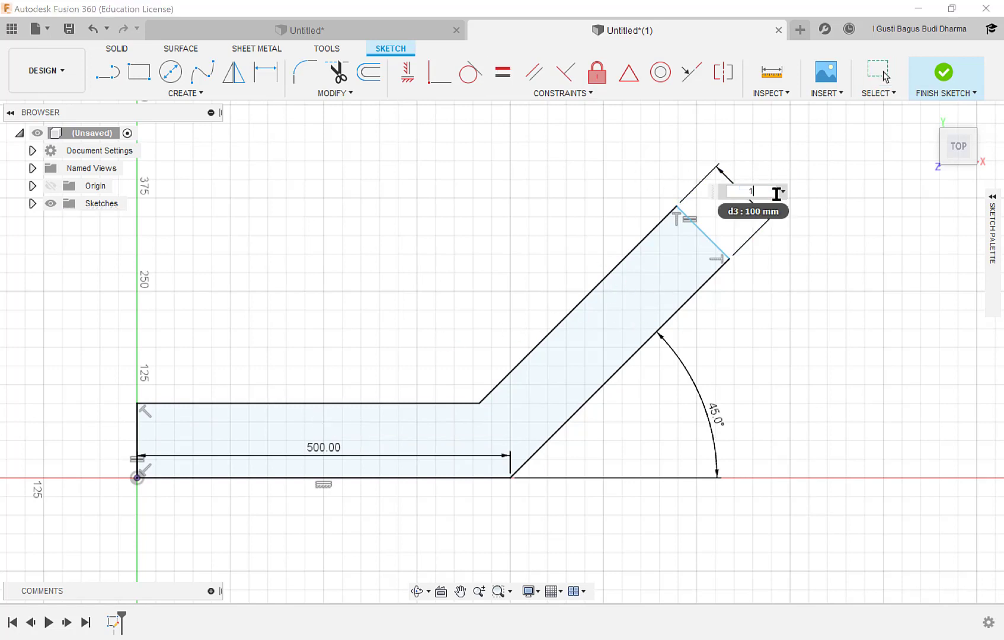
{"action": "type", "text": "150"}
{"action": "key", "text": "Return"}
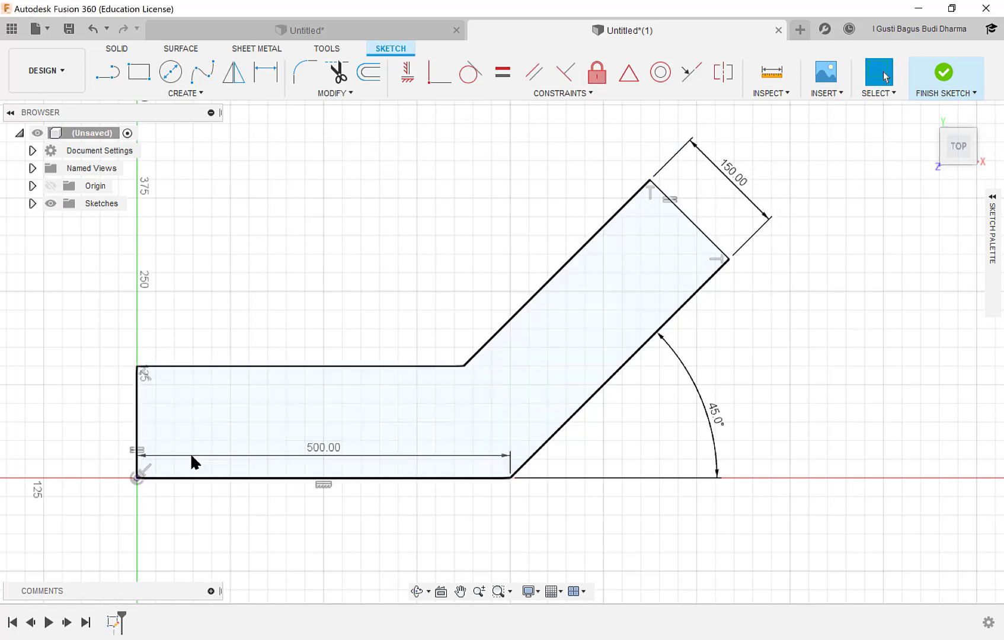
{"action": "double_click", "coordinate": [737, 178]}
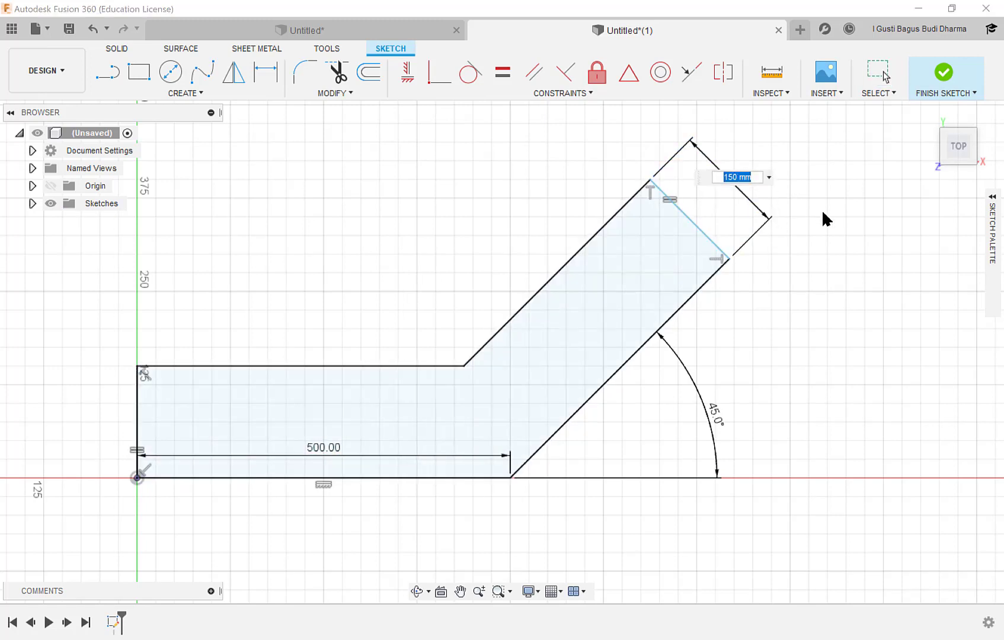
{"action": "type", "text": "100"}
{"action": "key", "text": "Return"}
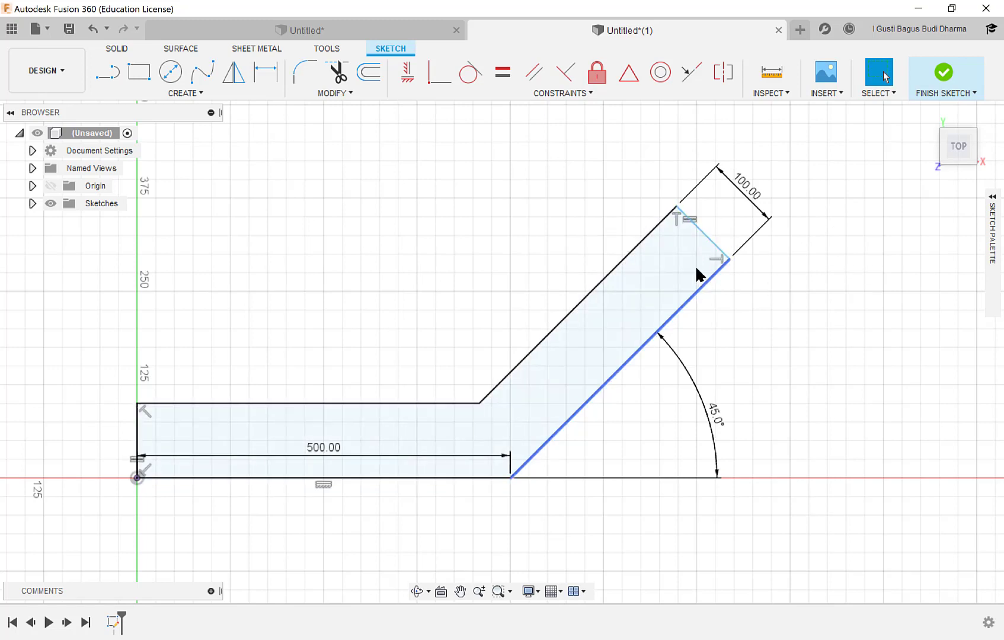
Step: Lengthen the slanted arm freehand to about 434 mm, and dimension its lower edge by referencing the horizontal arm's 500 mm dimension
{"action": "mouse_move", "coordinate": [707, 240]}
{"action": "left_mouse_down"}
{"action": "mouse_move", "coordinate": [749, 207]}
{"action": "mouse_move", "coordinate": [694, 255]}
{"action": "mouse_move", "coordinate": [721, 235]}
{"action": "left_mouse_up"}
{"action": "left_click", "coordinate": [806, 266]}
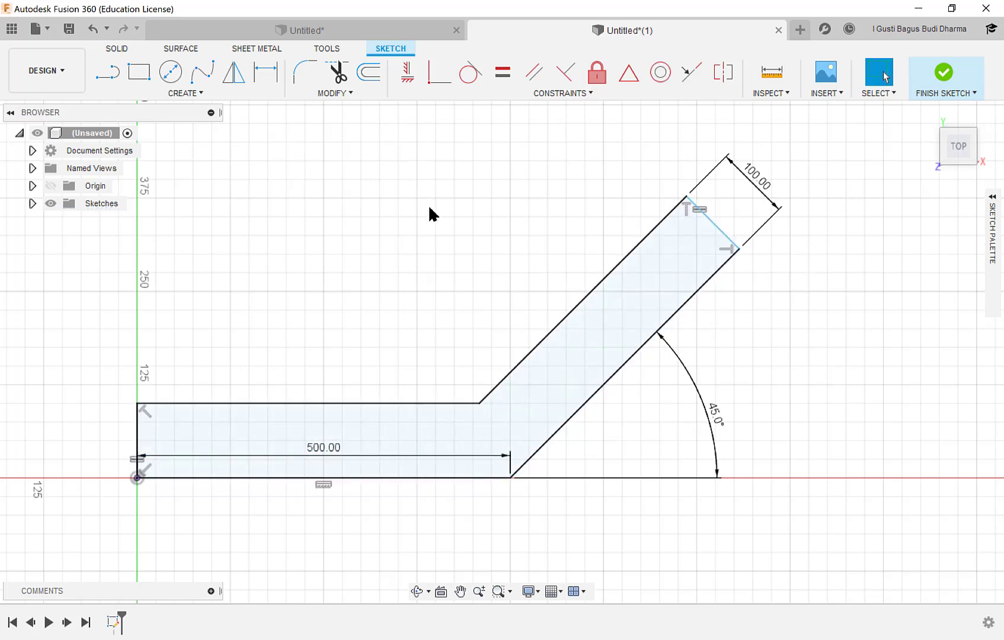
{"action": "key", "text": "d"}
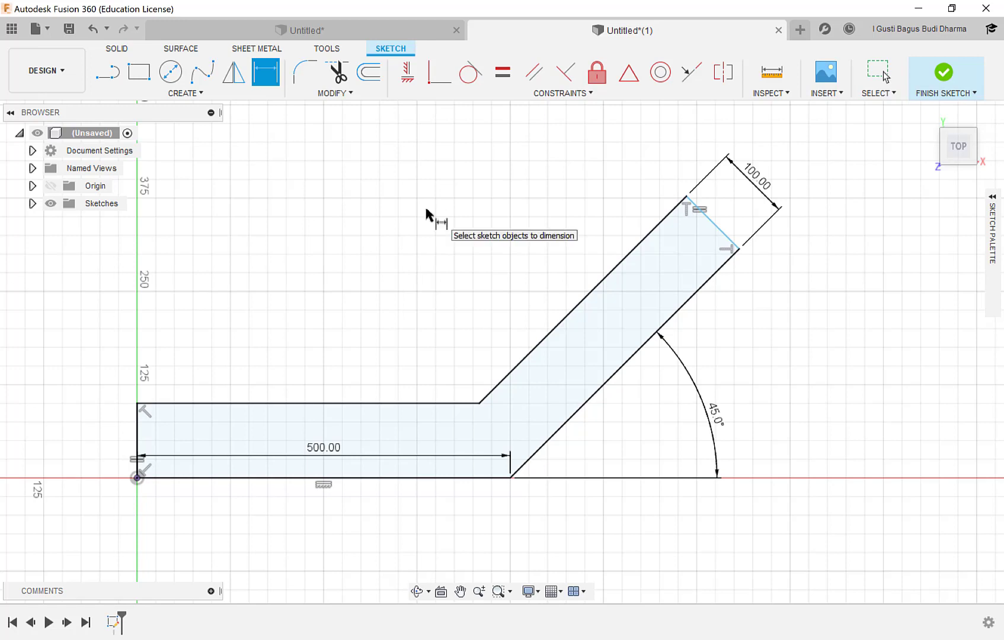
{"action": "left_click", "coordinate": [600, 390]}
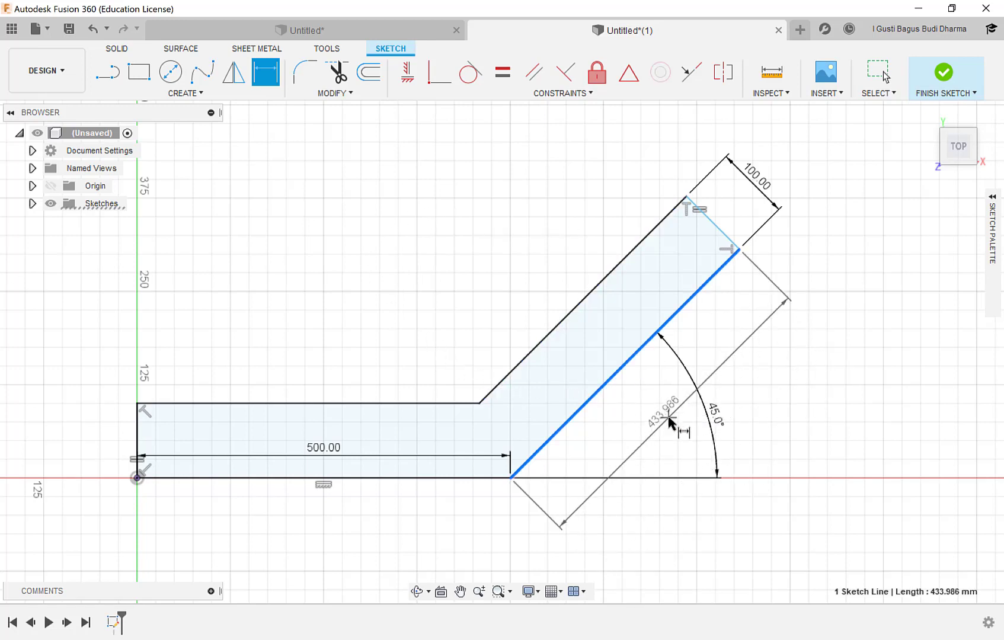
{"action": "left_click", "coordinate": [669, 418]}
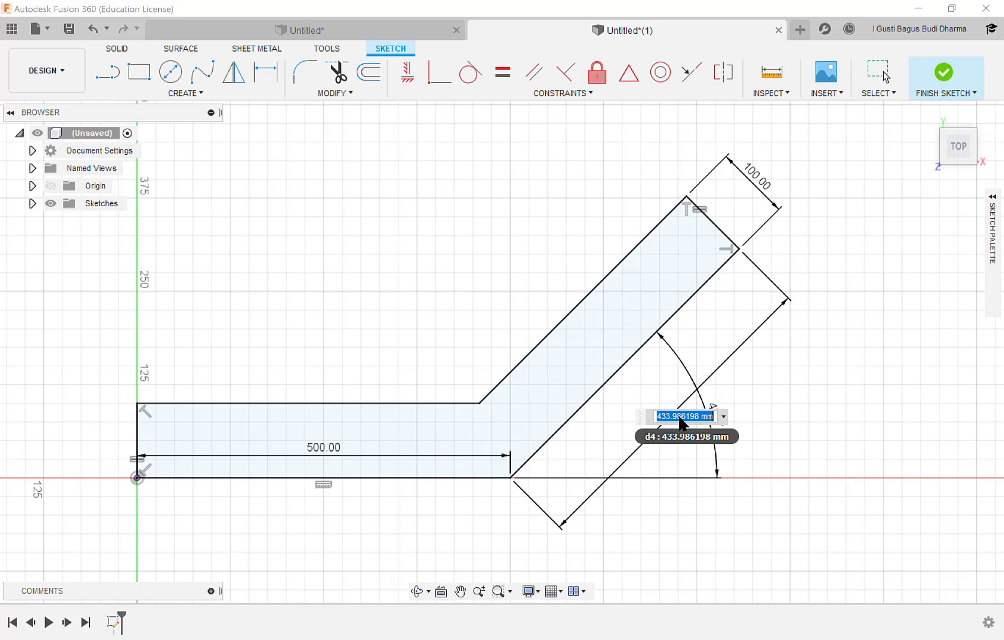
{"action": "left_click", "coordinate": [320, 446]}
{"action": "key", "text": "Return"}
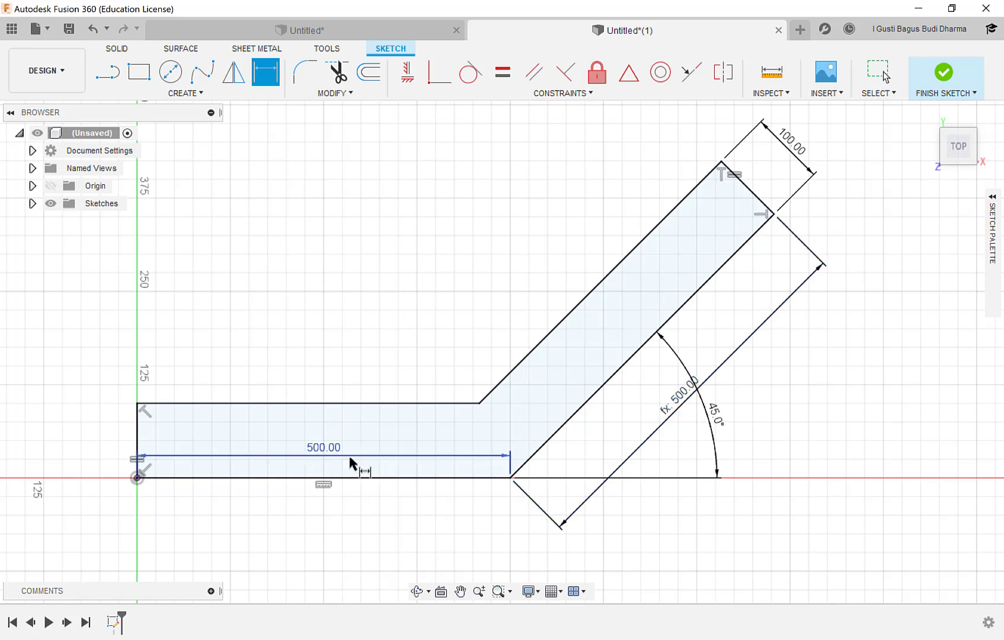
{"action": "key", "text": "Escape"}
Step: Test the linked arm lengths by setting the horizontal arm's dimension to 600 mm and back to 500 mm
{"action": "double_click", "coordinate": [314, 449]}
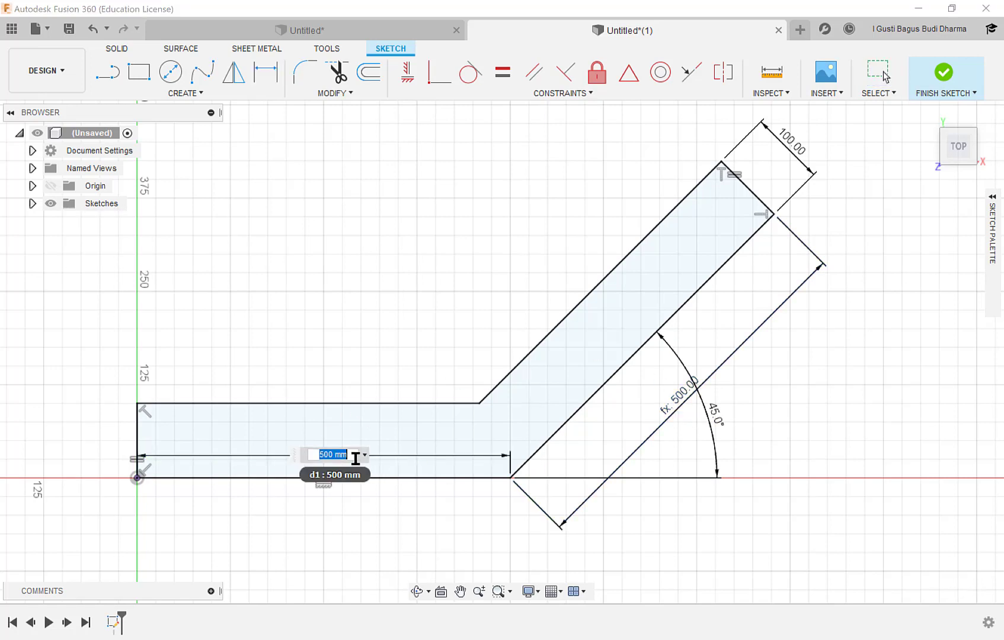
{"action": "type", "text": "600"}
{"action": "key", "text": "Return"}
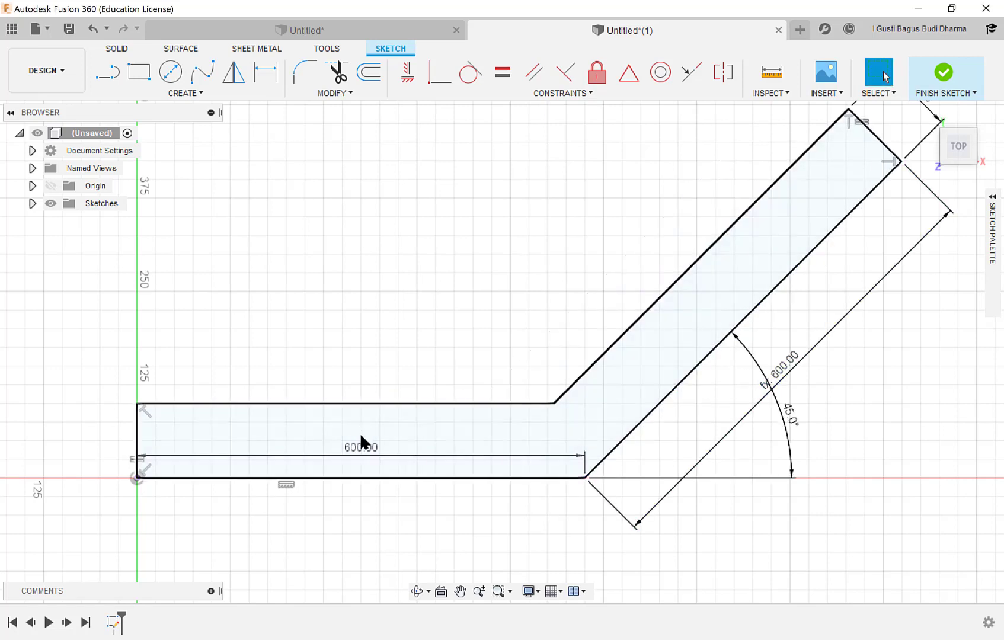
{"action": "double_click", "coordinate": [360, 448]}
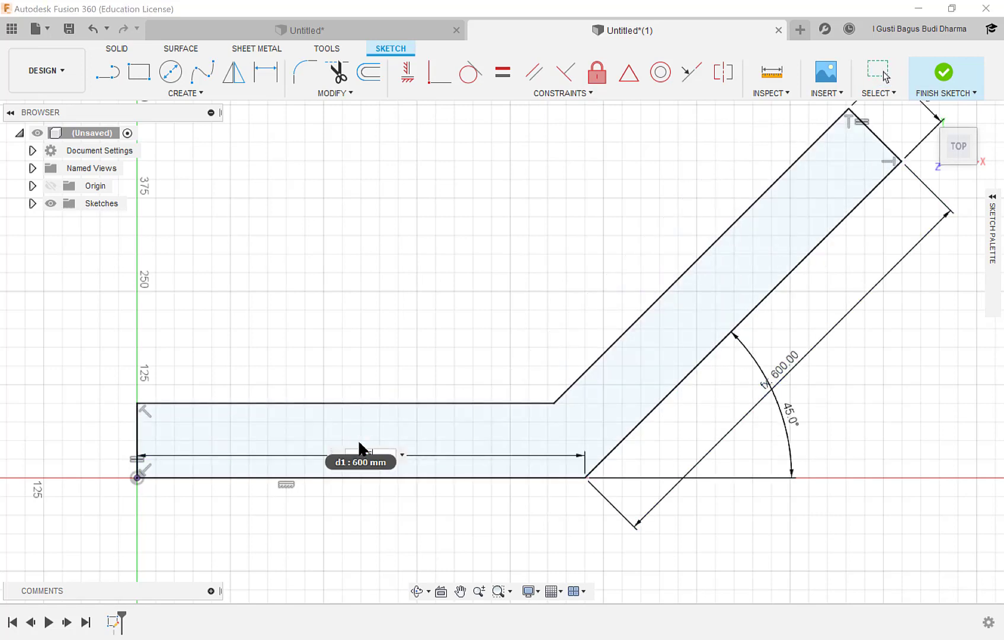
{"action": "type", "text": "500"}
{"action": "key", "text": "Return"}
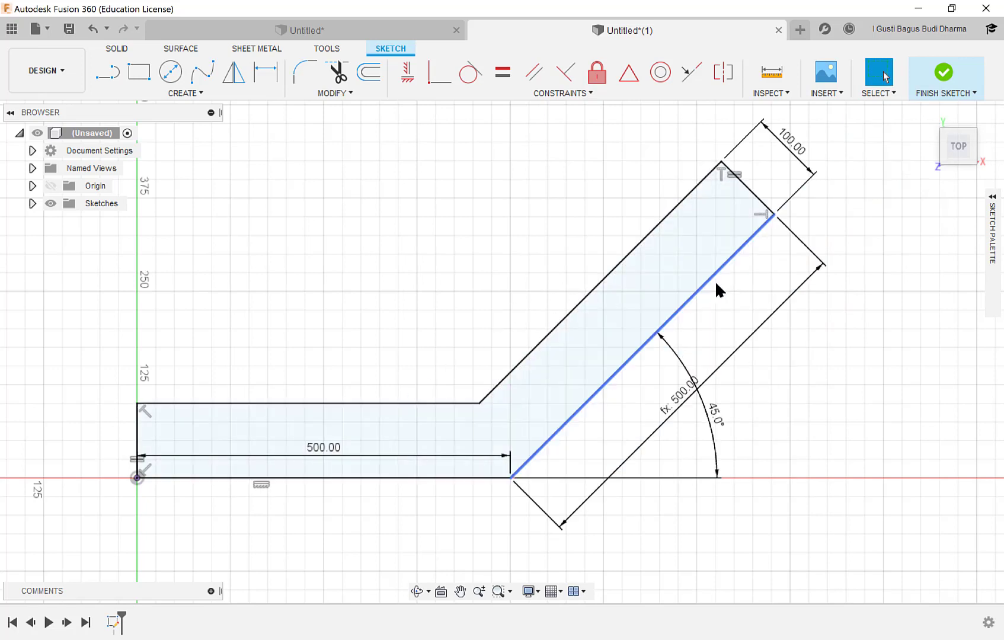
Step: Draw a center-diameter circle from the midpoint of the slanted arm's end edge out to that edge's lower corner
{"action": "middle_click_drag", "start_coordinate": [732, 308], "coordinate": [628, 367]}
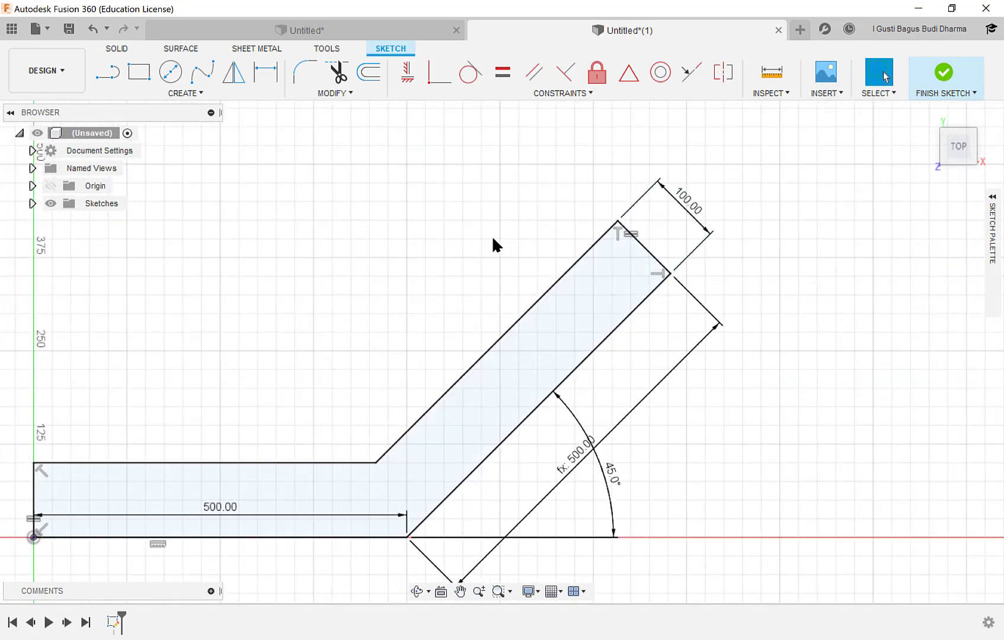
{"action": "middle_click_drag", "start_coordinate": [492, 236], "coordinate": [525, 201]}
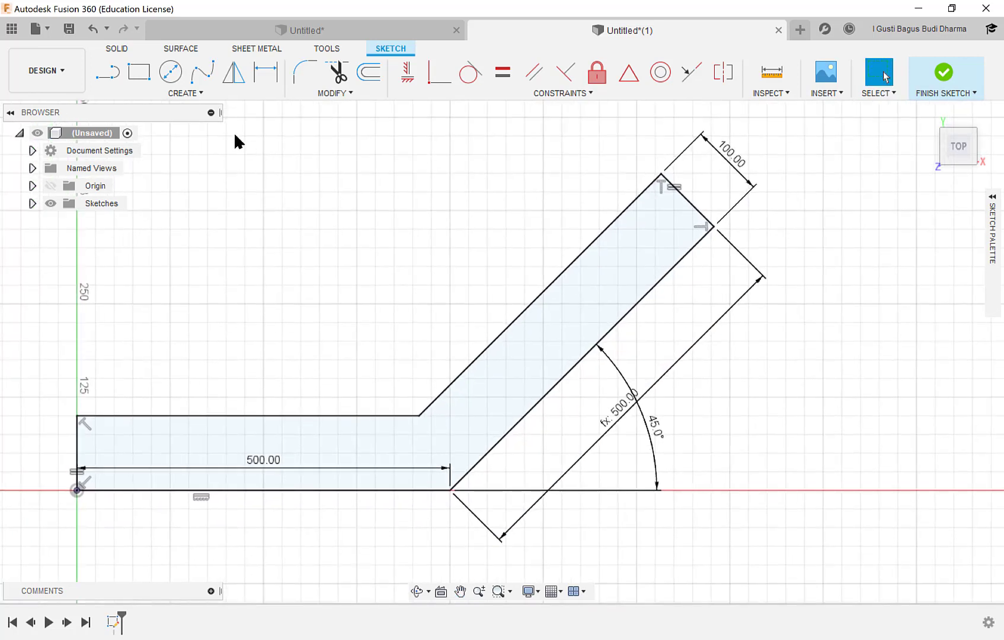
{"action": "left_click", "coordinate": [170, 79]}
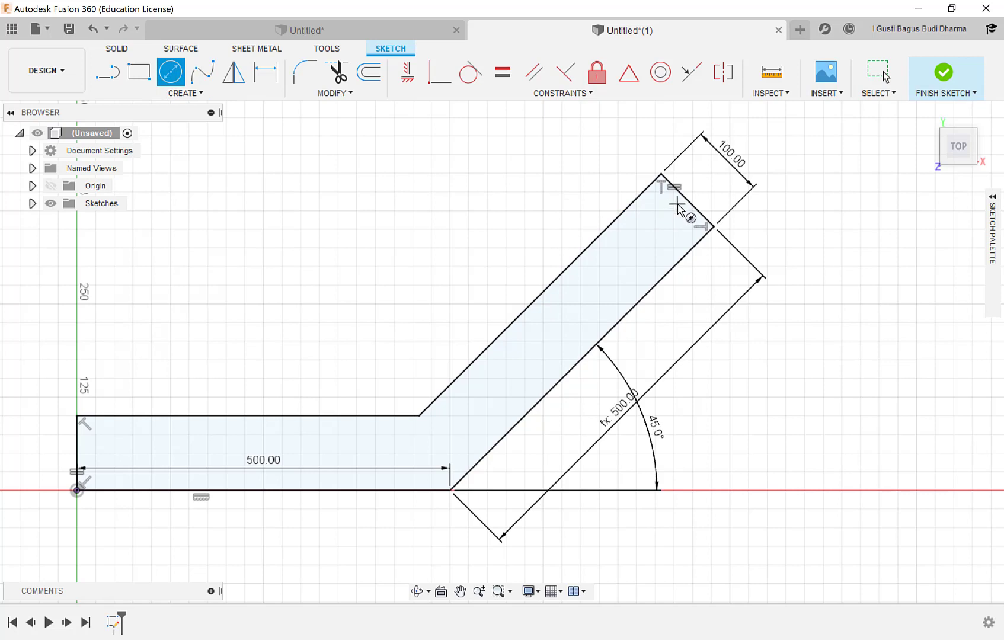
{"action": "scroll", "coordinate": [678, 205], "scroll_direction": "up", "scroll_amount": 2}
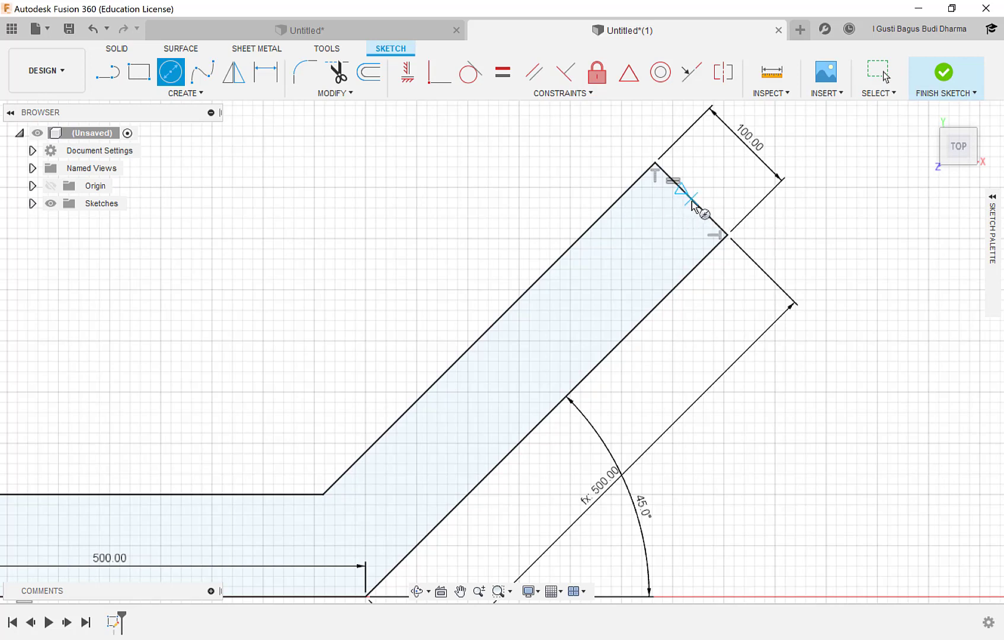
{"action": "left_click", "coordinate": [692, 202]}
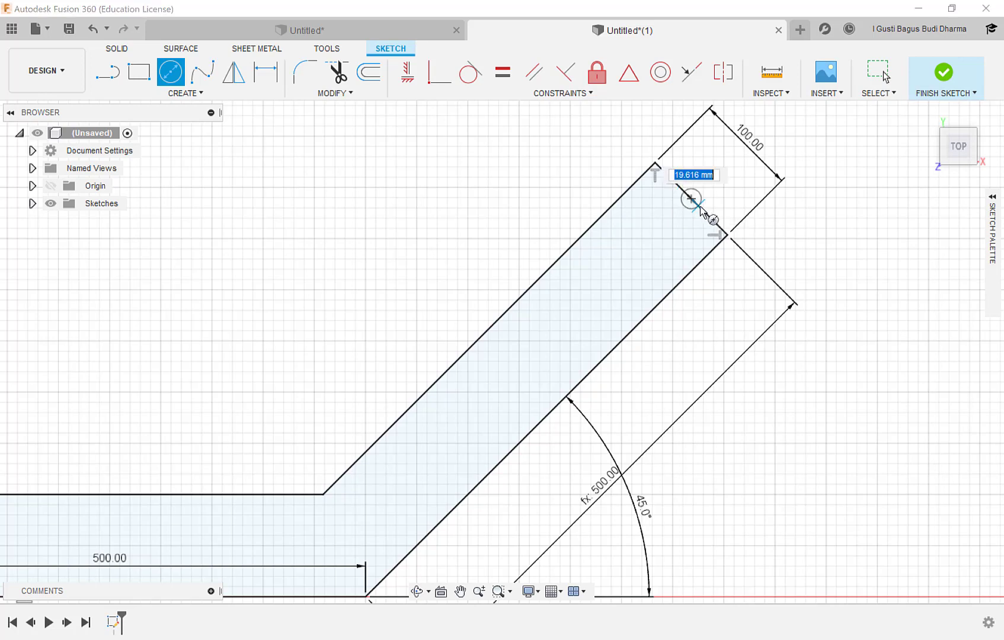
{"action": "left_click", "coordinate": [728, 237]}
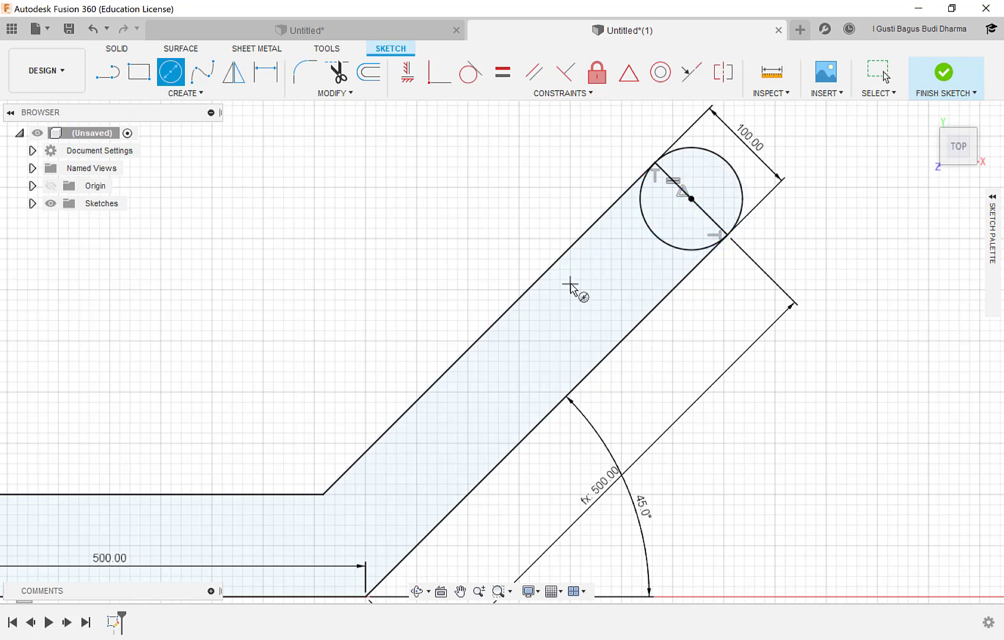
Step: Draw a circle from the midpoint of the short edge at the origin out to its upper corner, and finish the sketch
{"action": "scroll", "coordinate": [570, 284], "scroll_direction": "down", "scroll_amount": 2}
{"action": "middle_click_drag", "start_coordinate": [224, 382], "coordinate": [485, 267]}
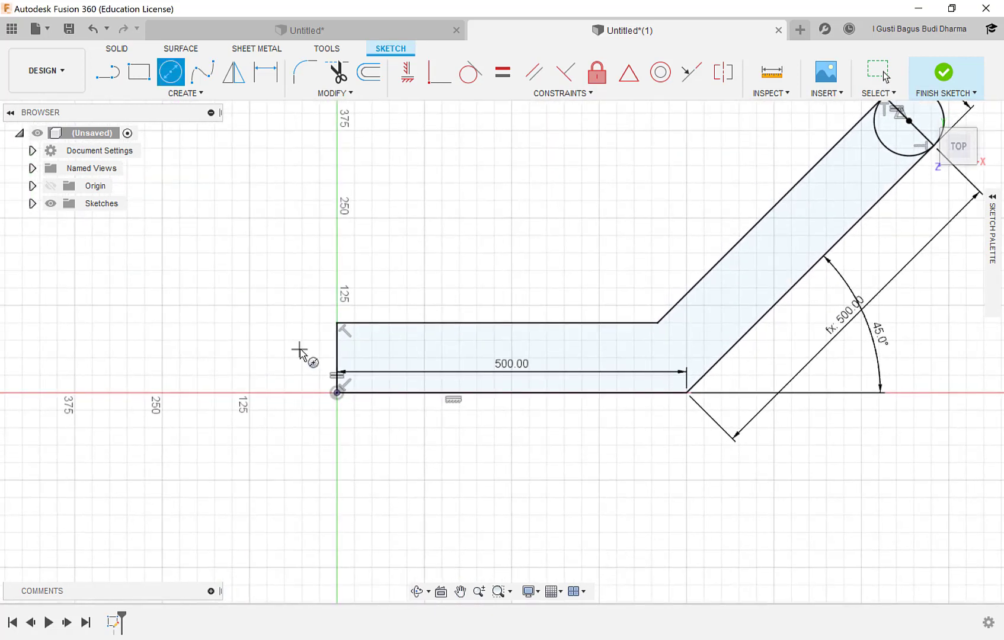
{"action": "scroll", "coordinate": [322, 359], "scroll_direction": "up", "scroll_amount": 2}
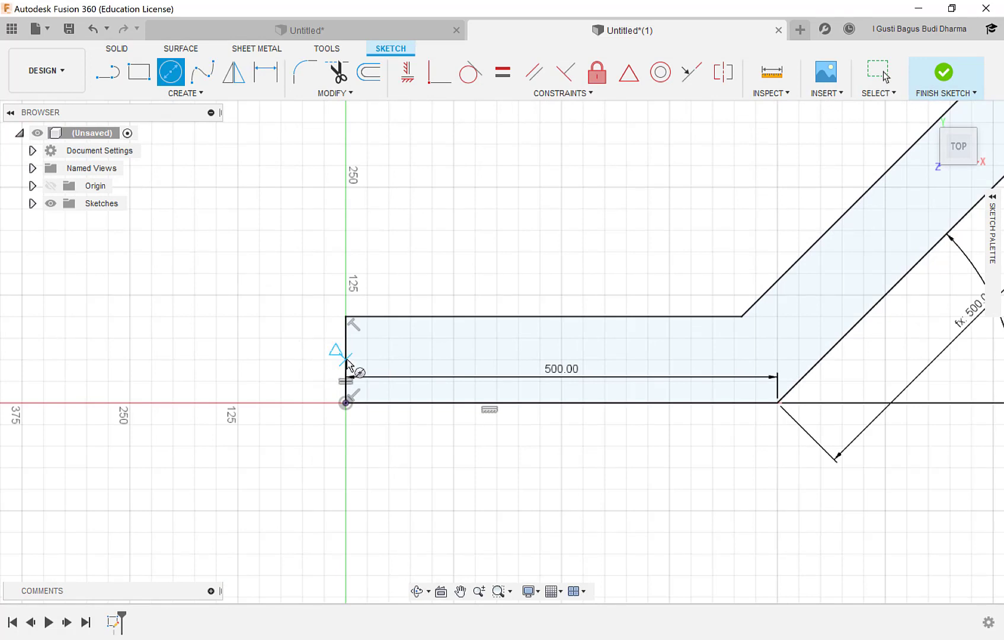
{"action": "left_click", "coordinate": [346, 360]}
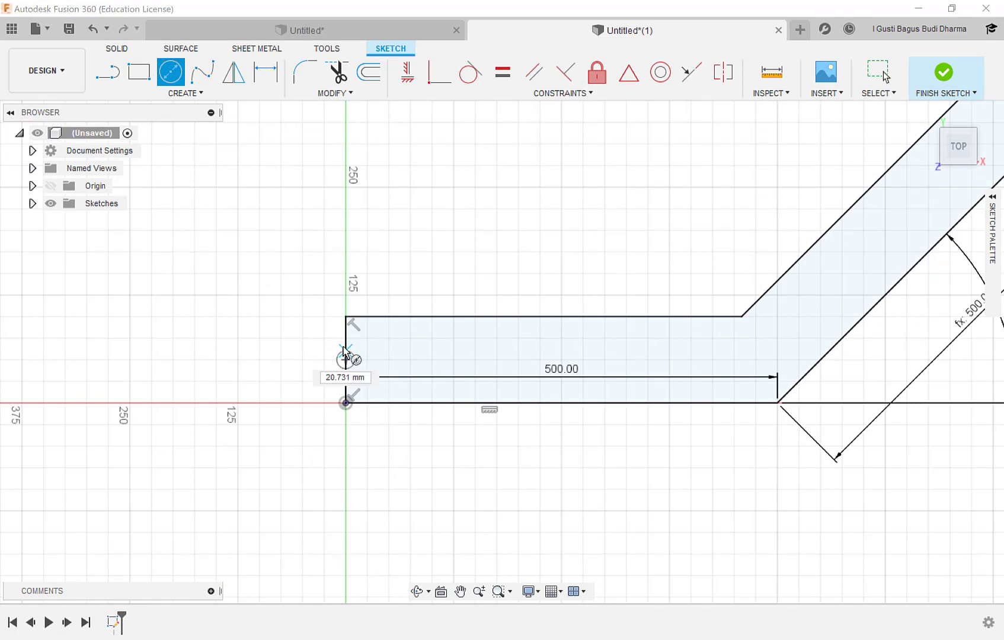
{"action": "left_click", "coordinate": [343, 316]}
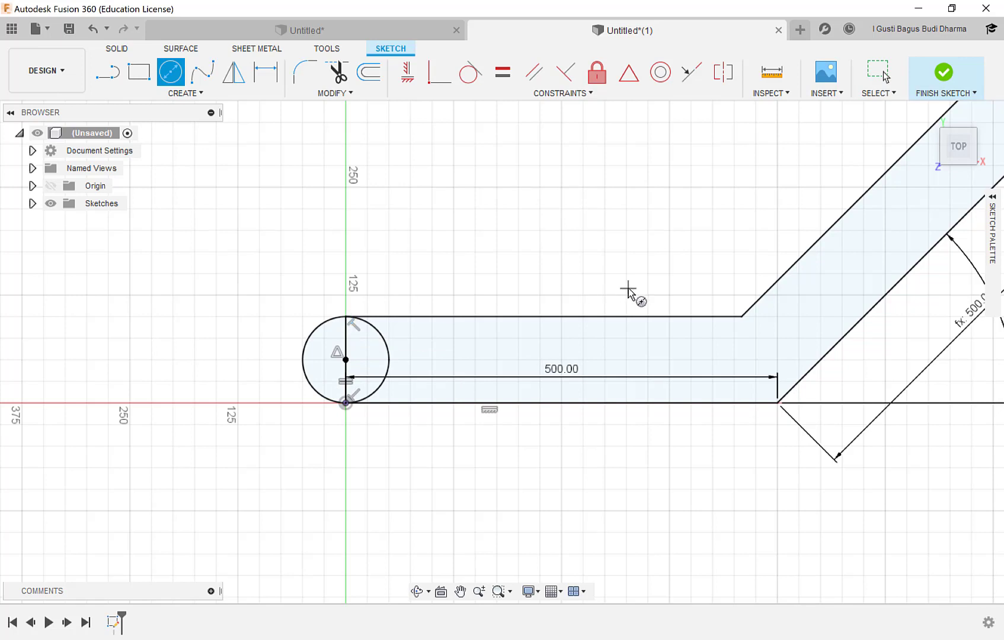
{"action": "scroll", "coordinate": [635, 293], "scroll_direction": "down", "scroll_amount": 3}
{"action": "mouse_move", "coordinate": [711, 295]}
{"action": "middle_mouse_down"}
{"action": "mouse_move", "coordinate": [713, 286]}
{"action": "mouse_move", "coordinate": [597, 347]}
{"action": "mouse_move", "coordinate": [590, 329]}
{"action": "middle_mouse_up"}
{"action": "scroll", "coordinate": [580, 326], "scroll_direction": "down", "scroll_amount": 1}
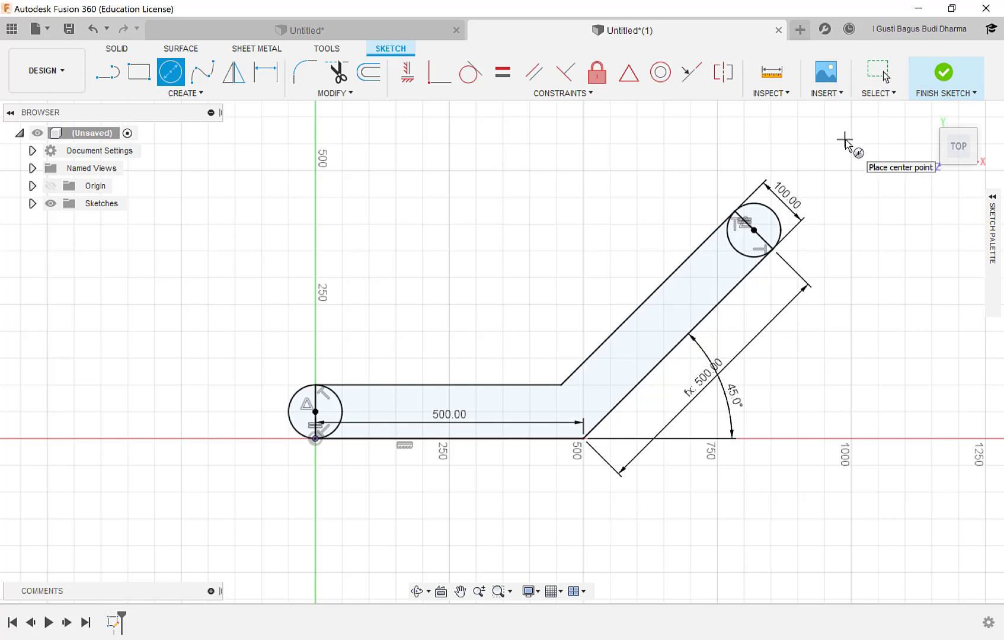
{"action": "left_click", "coordinate": [947, 73]}
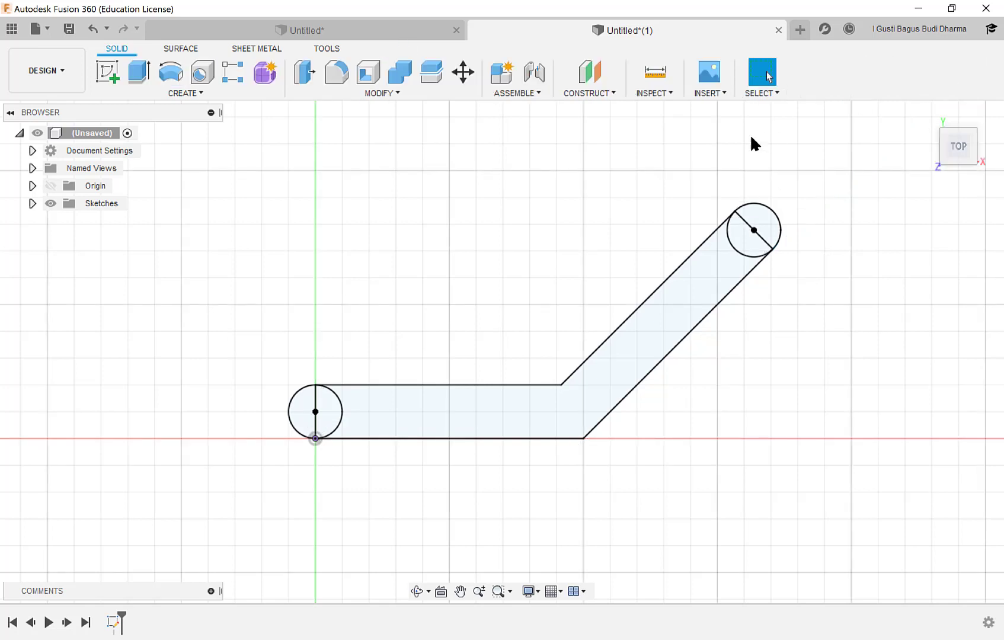
{"action": "middle_click_drag", "start_coordinate": [642, 205], "coordinate": [630, 241], "text": "shift"}
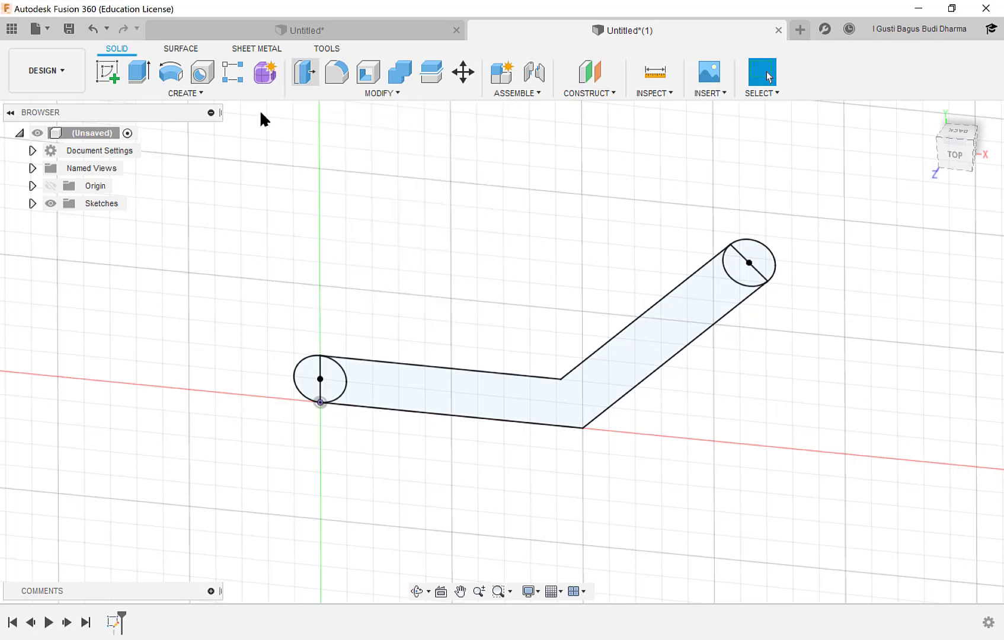
{"action": "left_click", "coordinate": [140, 77]}
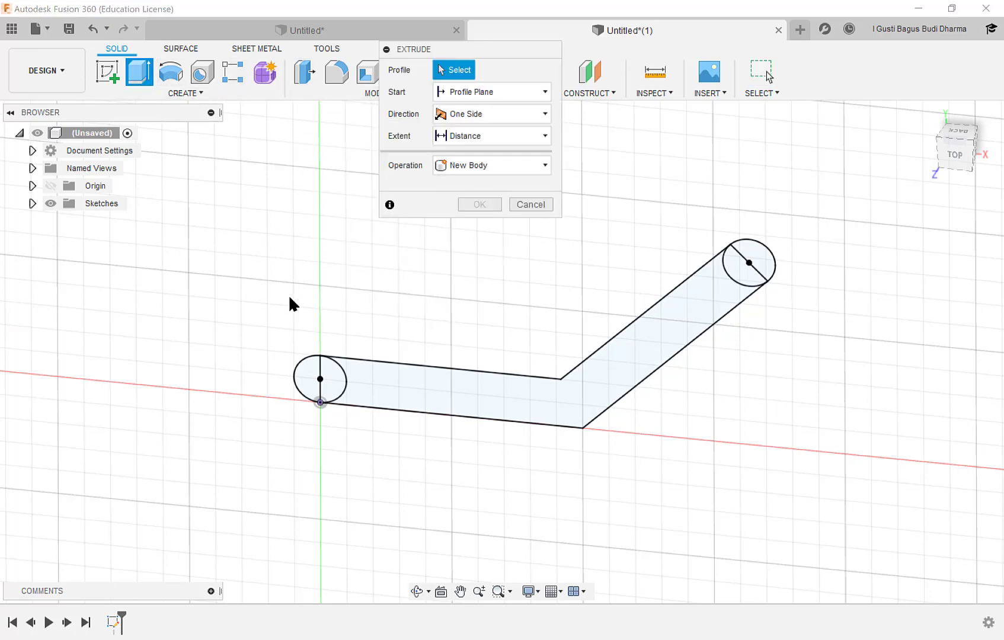
{"action": "left_click", "coordinate": [311, 379]}
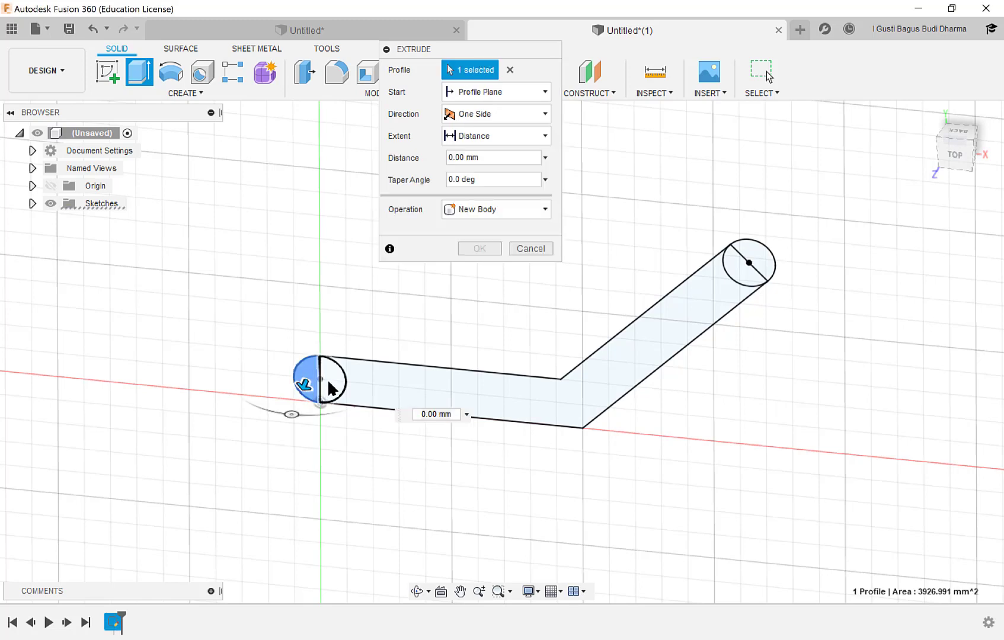
{"action": "left_click", "coordinate": [422, 386]}
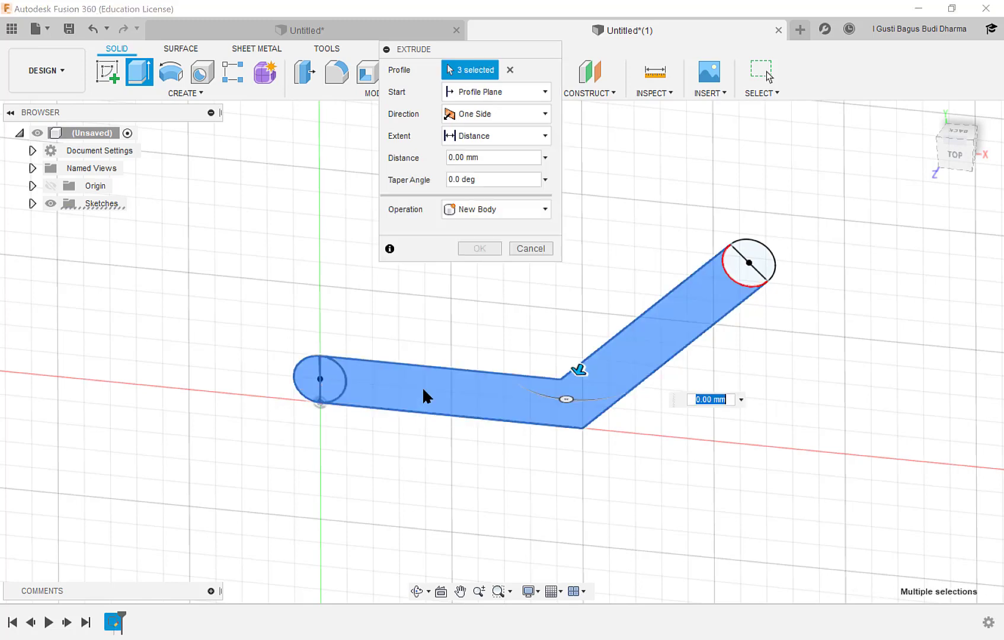
{"action": "left_click", "coordinate": [742, 275]}
{"action": "left_click", "coordinate": [766, 266]}
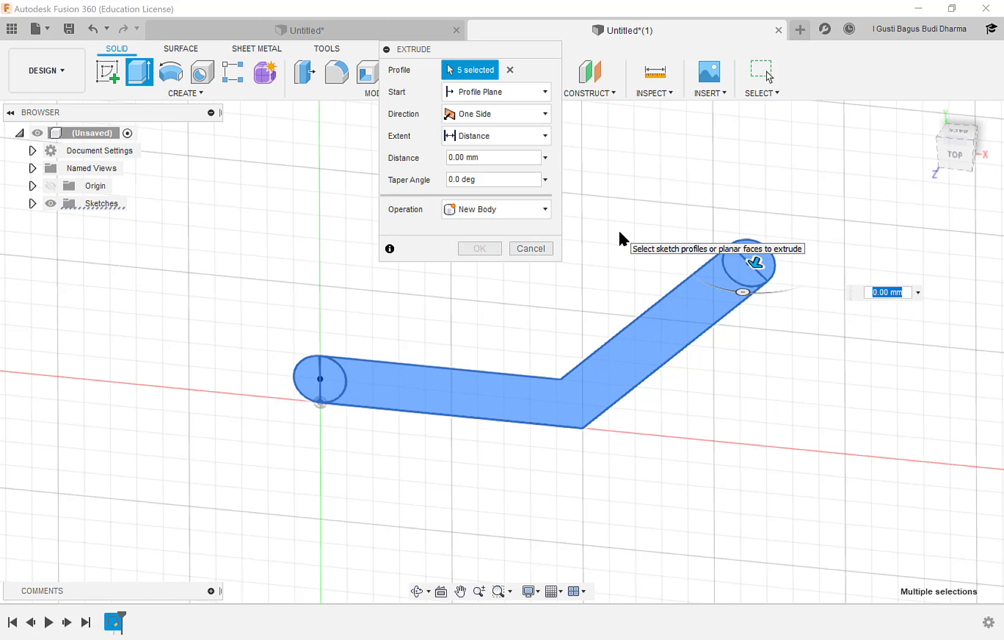
{"action": "left_click", "coordinate": [543, 249]}
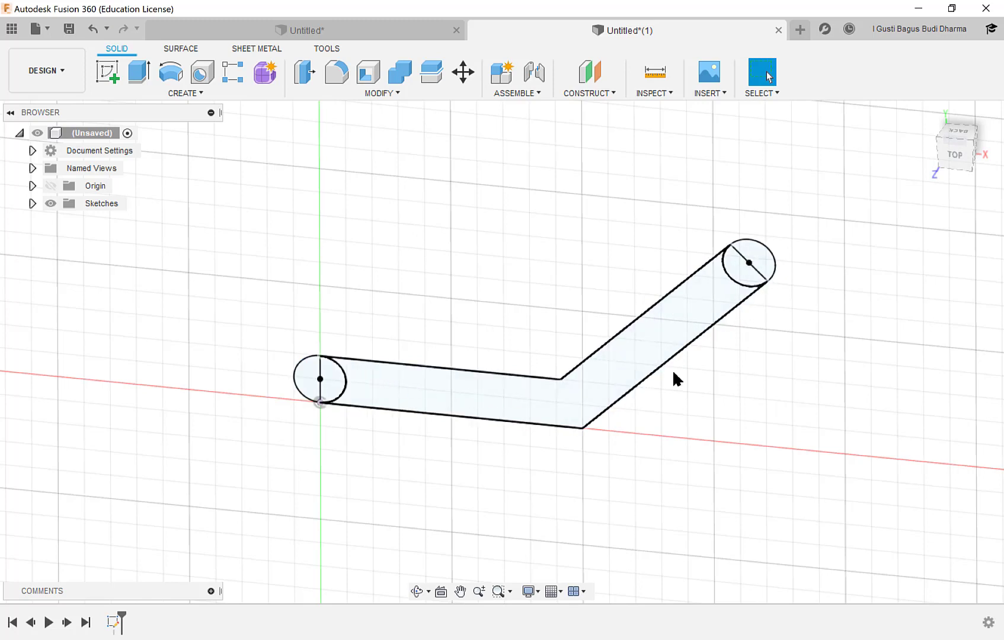
Step: Extrude all five profiles of the bent arm, including both end circles, 50 mm as a new body
{"action": "left_click", "coordinate": [139, 72]}
{"action": "left_click", "coordinate": [315, 377]}
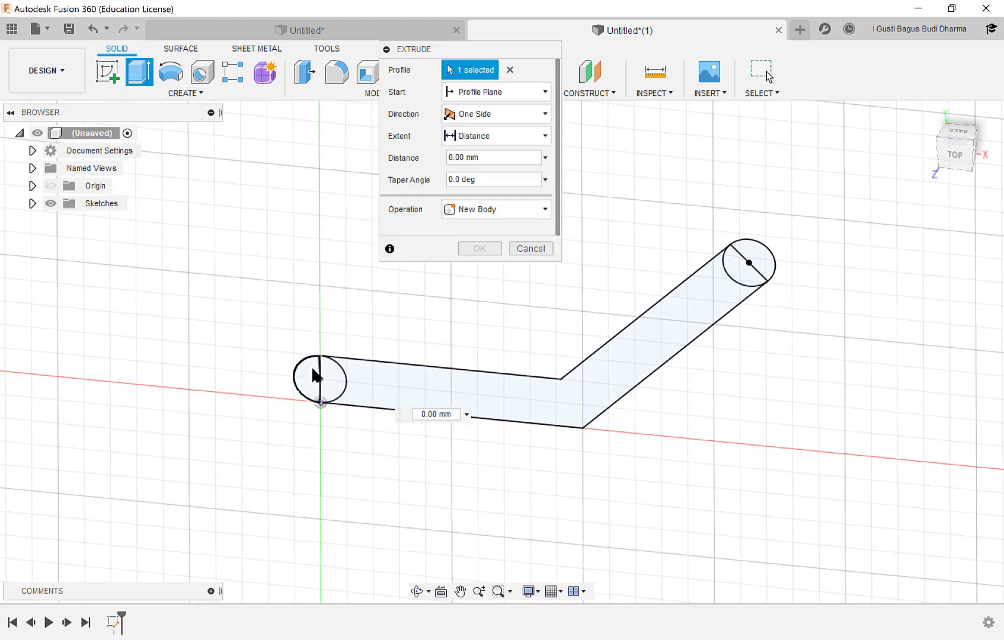
{"action": "left_click", "coordinate": [508, 396]}
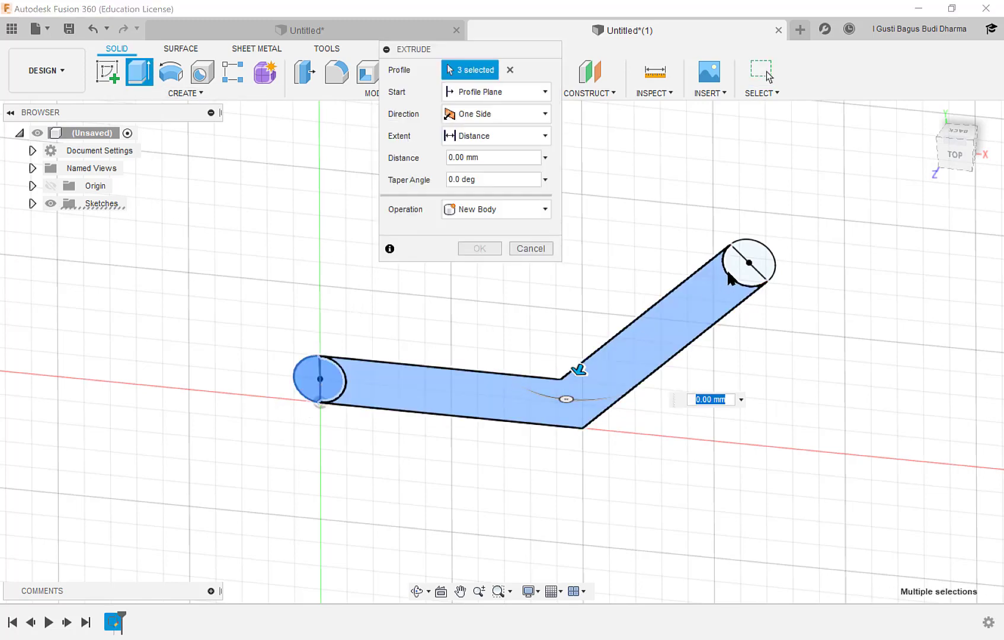
{"action": "left_click", "coordinate": [758, 254]}
{"action": "left_click", "coordinate": [739, 271]}
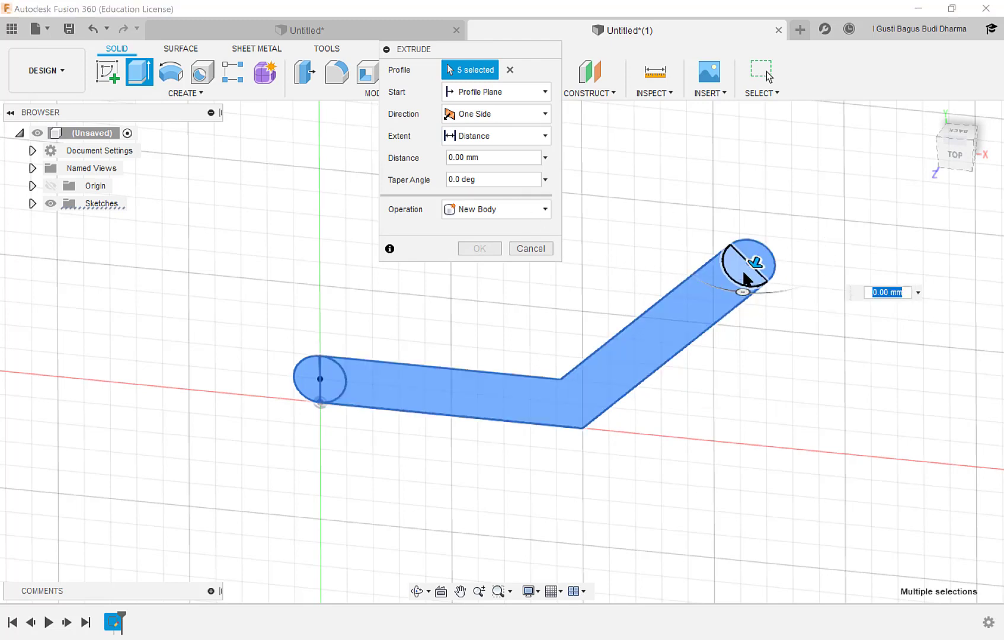
{"action": "middle_click_drag", "start_coordinate": [709, 332], "coordinate": [684, 341], "text": "shift"}
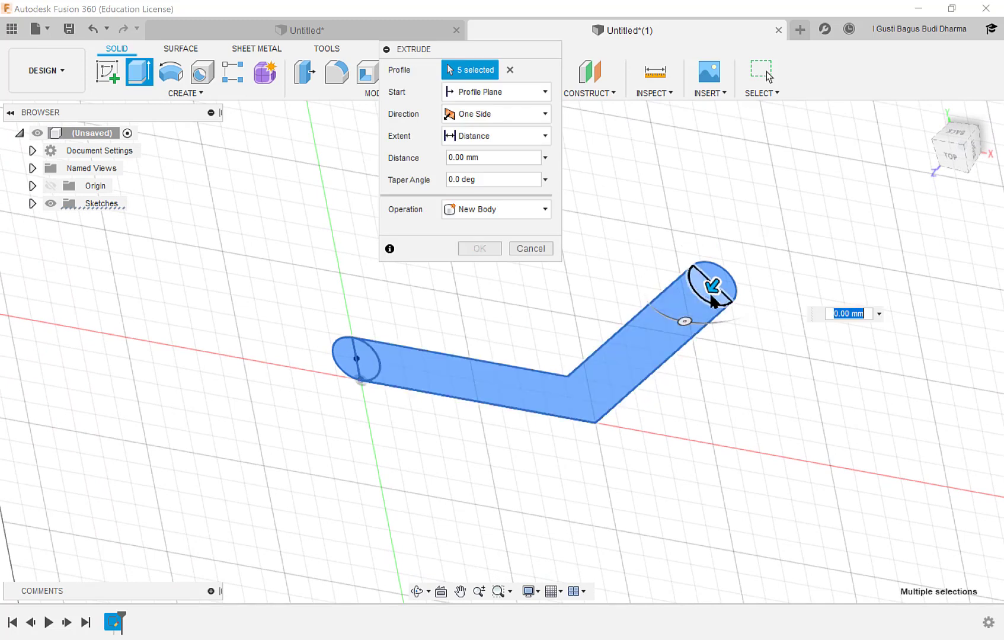
{"action": "left_click_drag", "start_coordinate": [709, 284], "coordinate": [675, 304]}
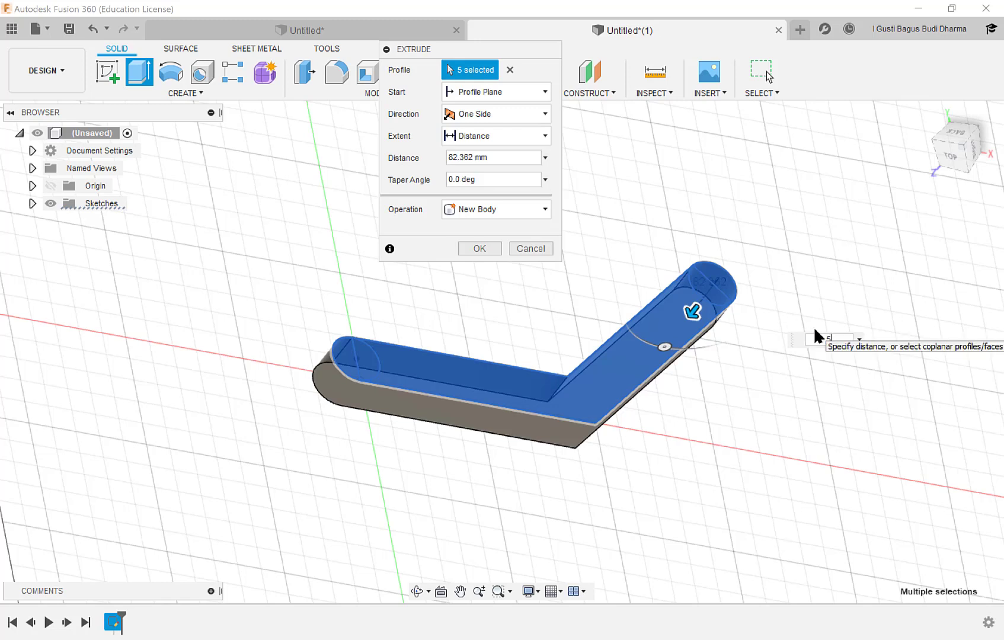
{"action": "type", "text": "50"}
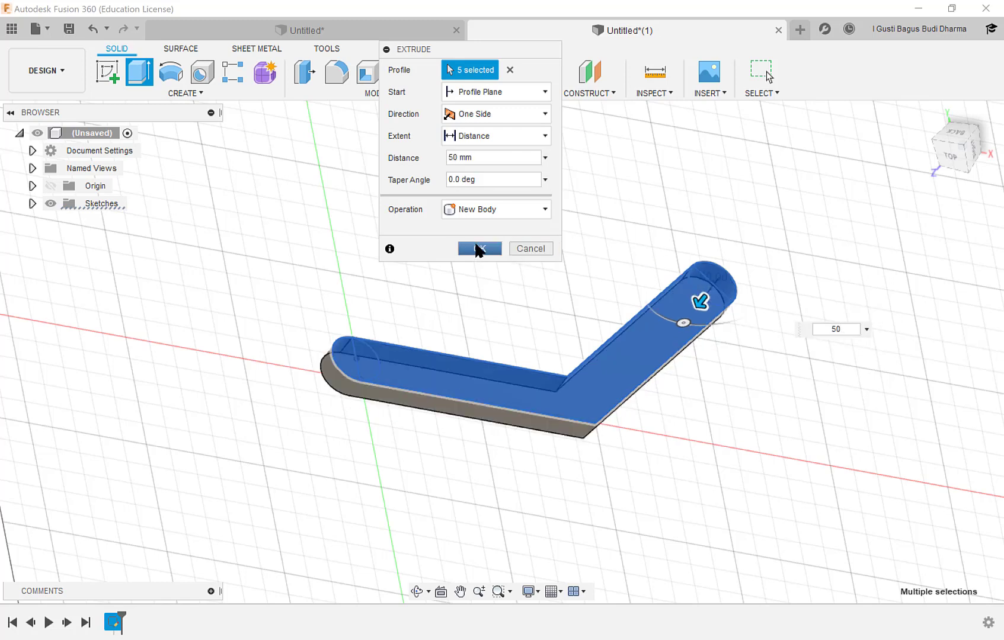
{"action": "left_click", "coordinate": [479, 249]}
Step: Fillet the inner and outer vertical edges at the arm's bend with a constant 100 mm radius
{"action": "mouse_move", "coordinate": [558, 315]}
{"action": "middle_mouse_down", "text": "shift"}
{"action": "mouse_move", "coordinate": [518, 285]}
{"action": "mouse_move", "coordinate": [534, 316]}
{"action": "mouse_move", "coordinate": [566, 312]}
{"action": "middle_mouse_up", "text": "shift"}
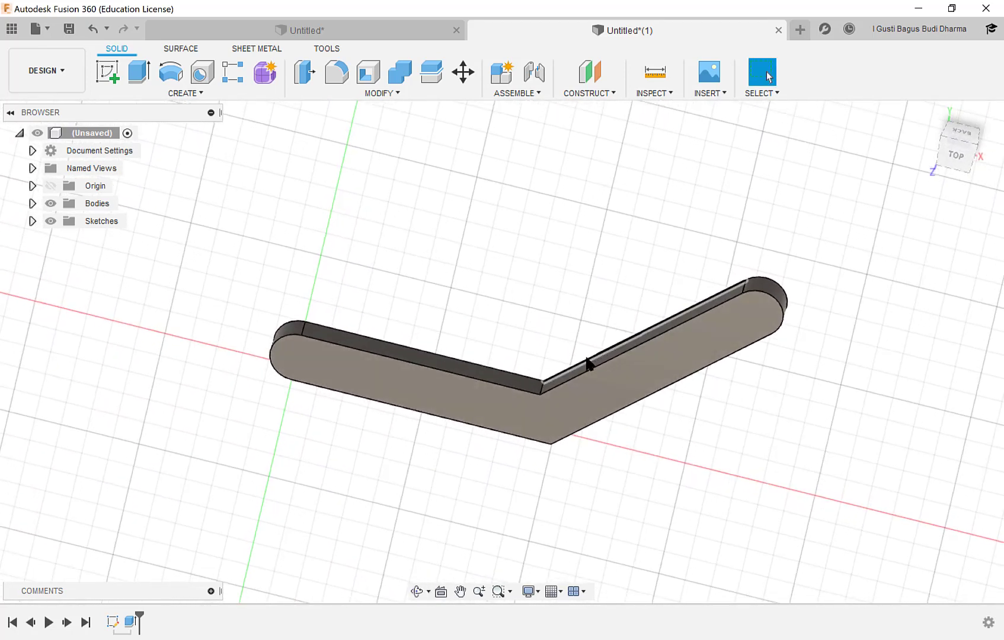
{"action": "scroll", "coordinate": [584, 360], "scroll_direction": "up", "scroll_amount": 3}
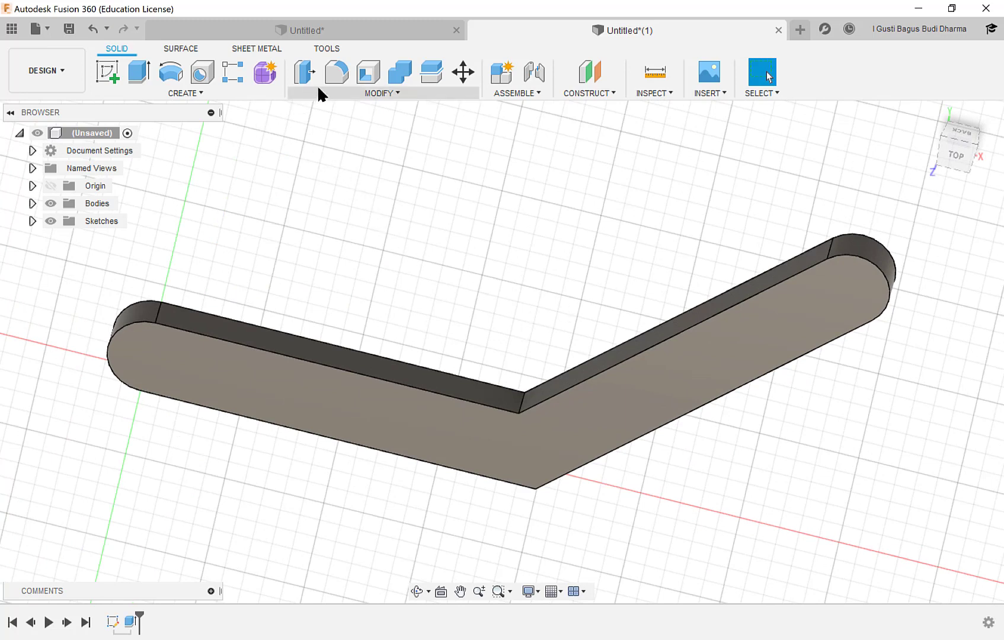
{"action": "left_click", "coordinate": [336, 74]}
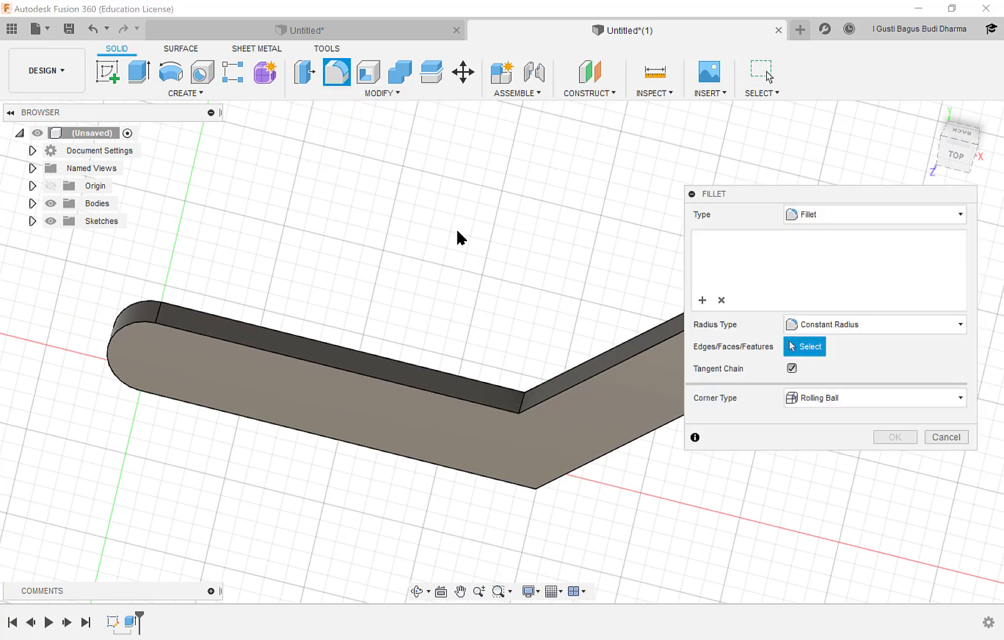
{"action": "left_click", "coordinate": [521, 404]}
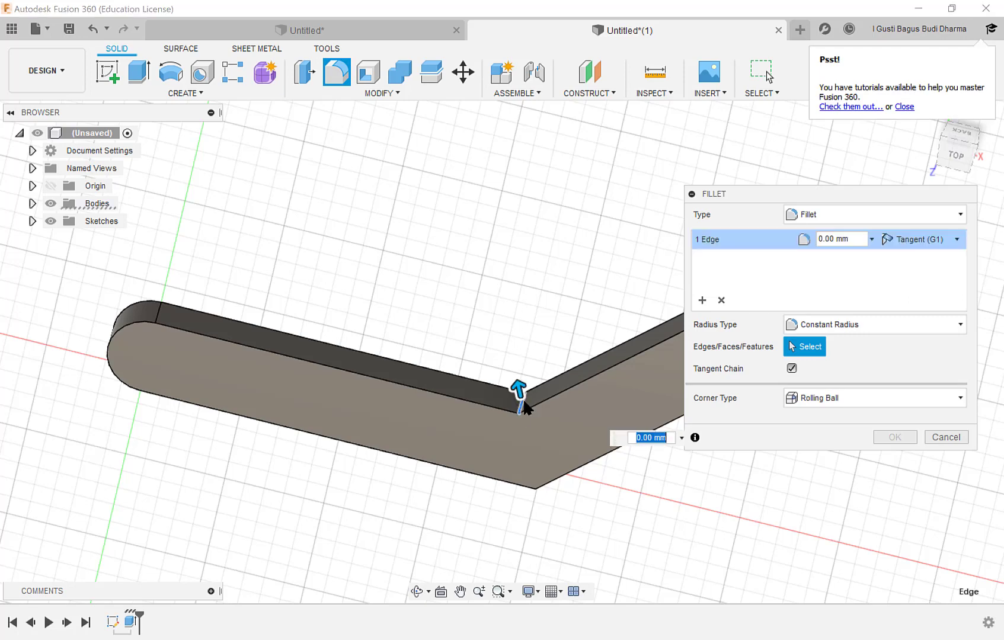
{"action": "middle_click_drag", "start_coordinate": [622, 532], "coordinate": [574, 482], "text": "shift"}
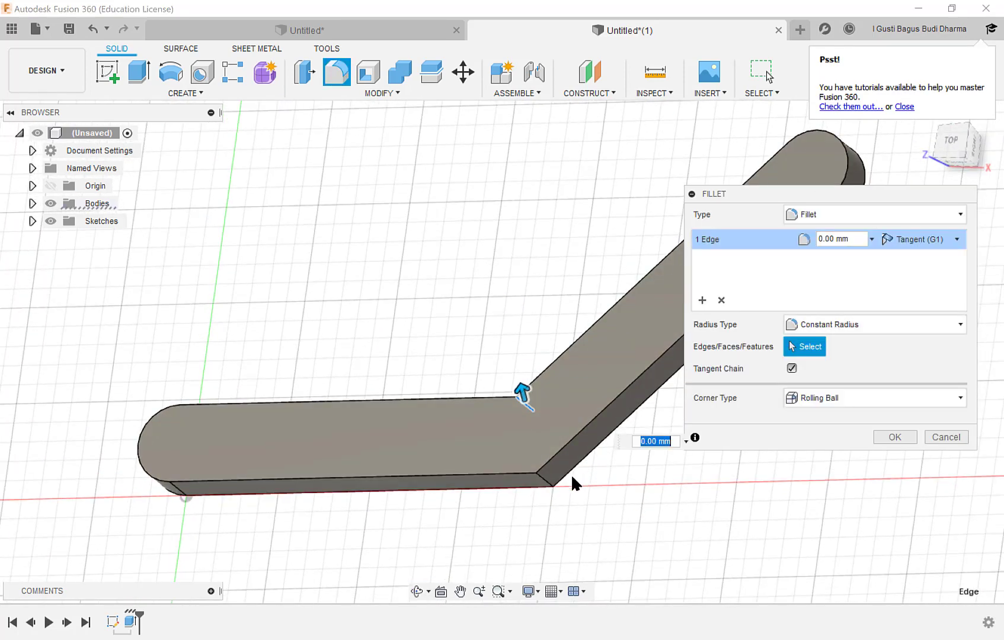
{"action": "left_click", "coordinate": [547, 484]}
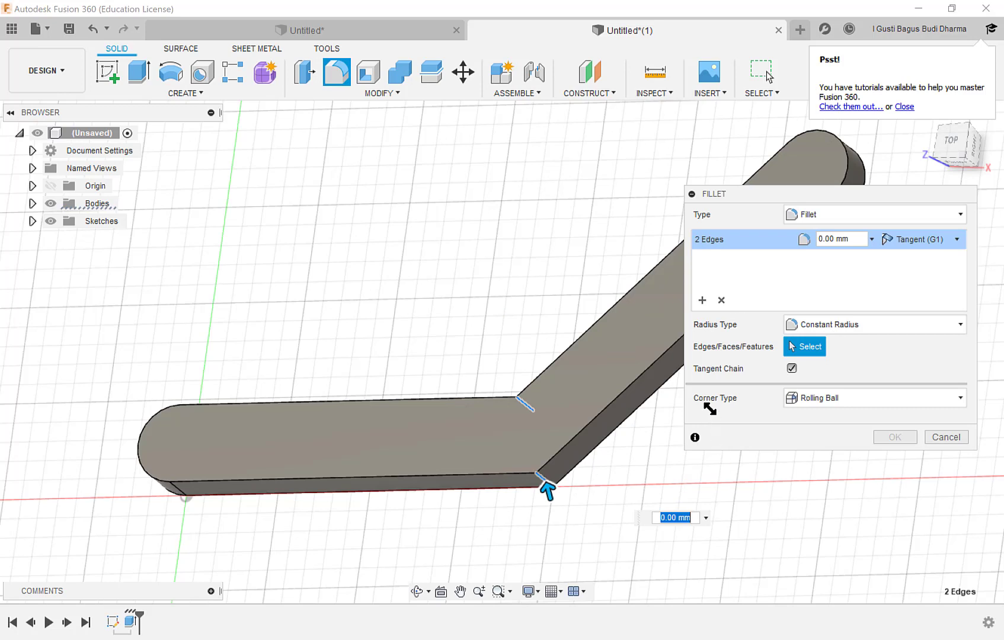
{"action": "left_click_drag", "start_coordinate": [852, 239], "coordinate": [811, 240]}
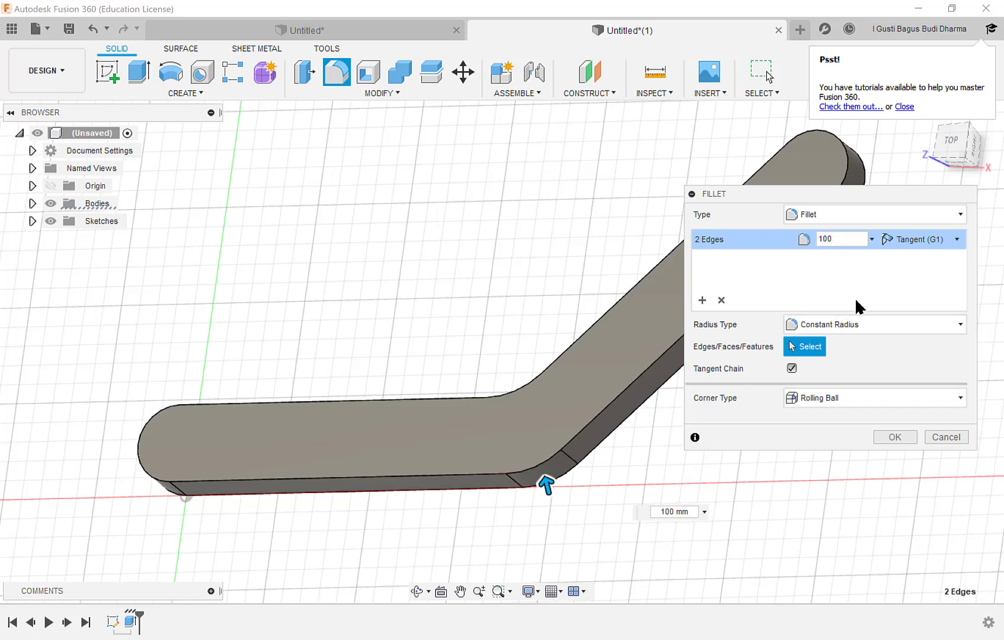
{"action": "left_click", "coordinate": [894, 437]}
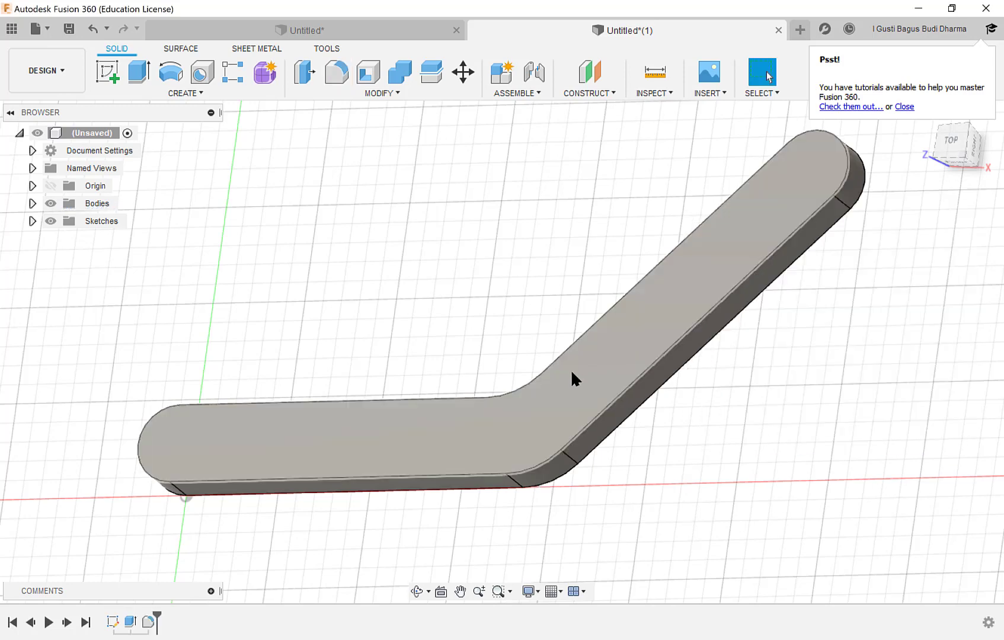
Step: Check the hole layout on the finished bracket in the other open document, return to the new bracket, and dismiss the tutorials tip
{"action": "mouse_move", "coordinate": [572, 379]}
{"action": "middle_mouse_down", "text": "shift"}
{"action": "mouse_move", "coordinate": [580, 362]}
{"action": "mouse_move", "coordinate": [604, 418]}
{"action": "mouse_move", "coordinate": [531, 387]}
{"action": "mouse_move", "coordinate": [587, 404]}
{"action": "mouse_move", "coordinate": [574, 385]}
{"action": "mouse_move", "coordinate": [565, 396]}
{"action": "middle_mouse_up", "text": "shift"}
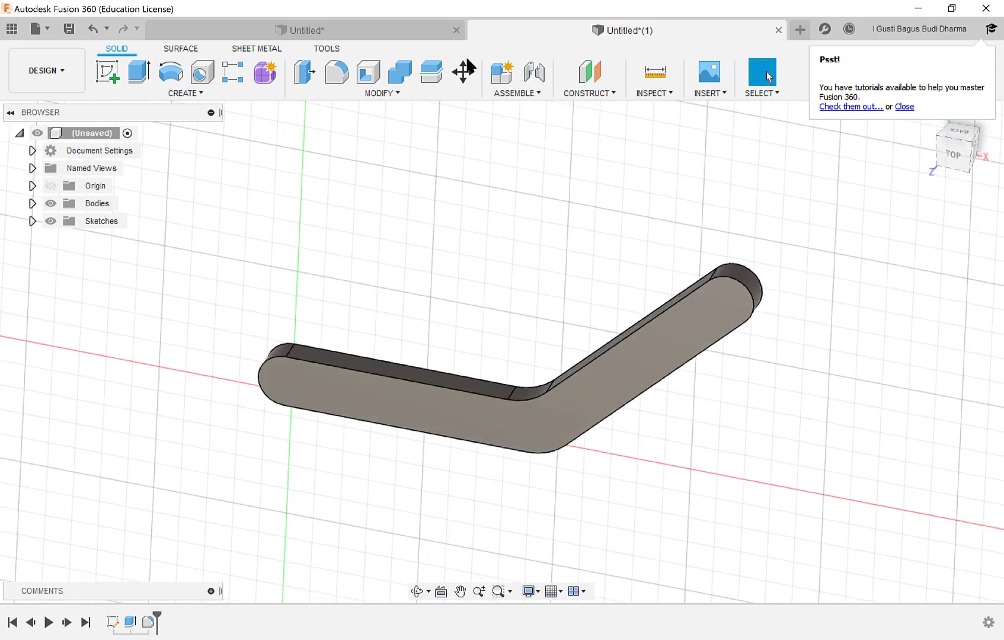
{"action": "left_click", "coordinate": [316, 31]}
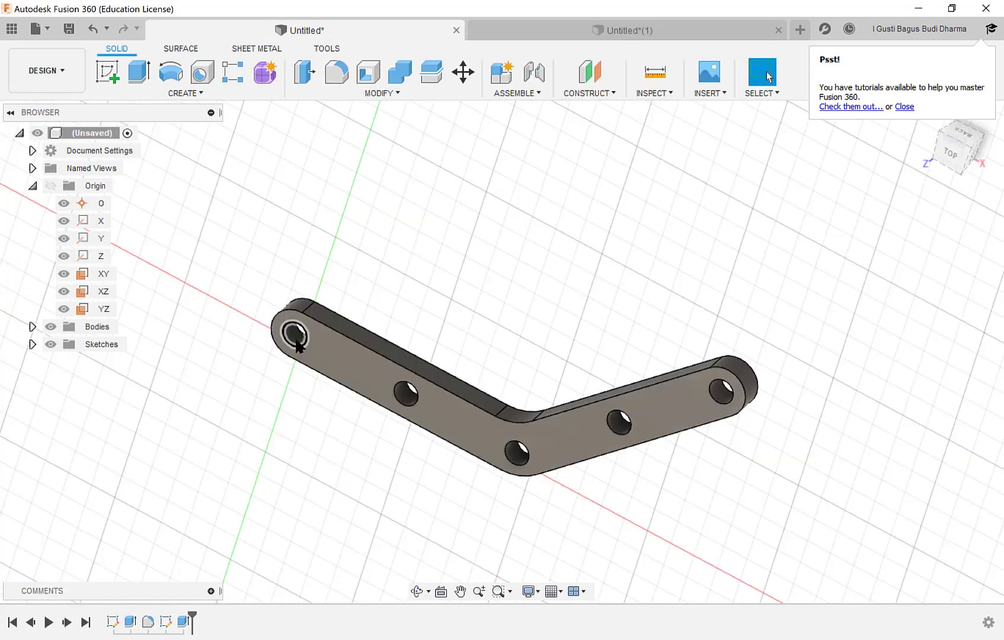
{"action": "left_click", "coordinate": [600, 30]}
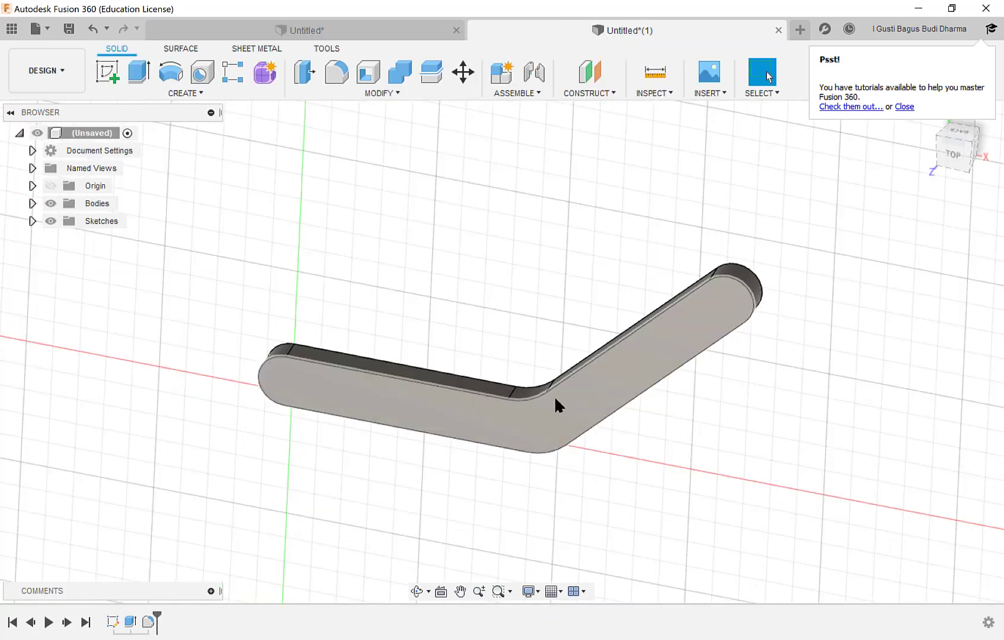
{"action": "left_click", "coordinate": [897, 107]}
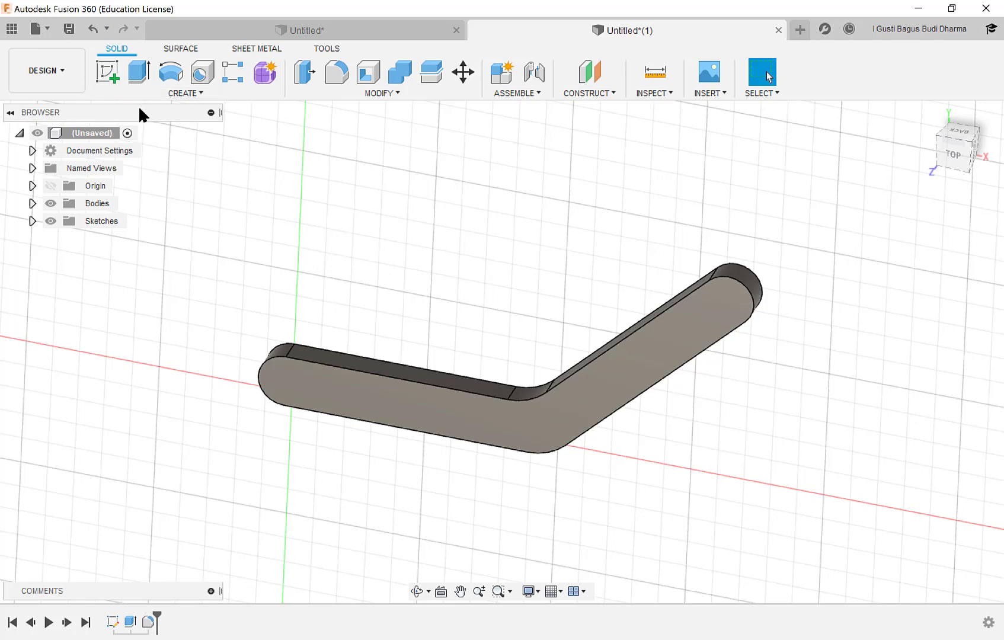
Step: Start a new sketch on the large flat top face of the bent arm
{"action": "left_click", "coordinate": [109, 76]}
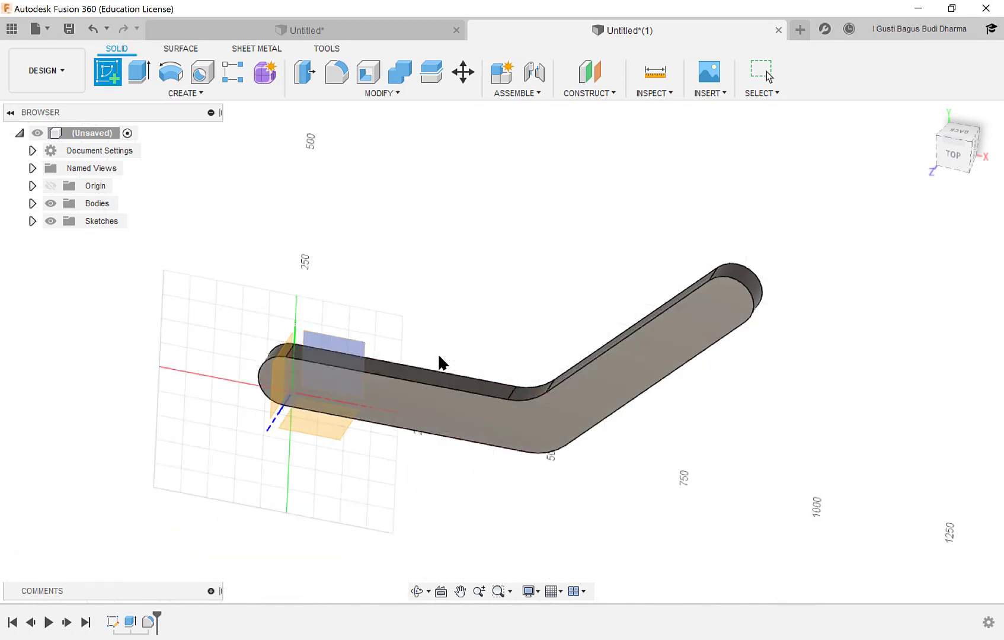
{"action": "left_click", "coordinate": [433, 399]}
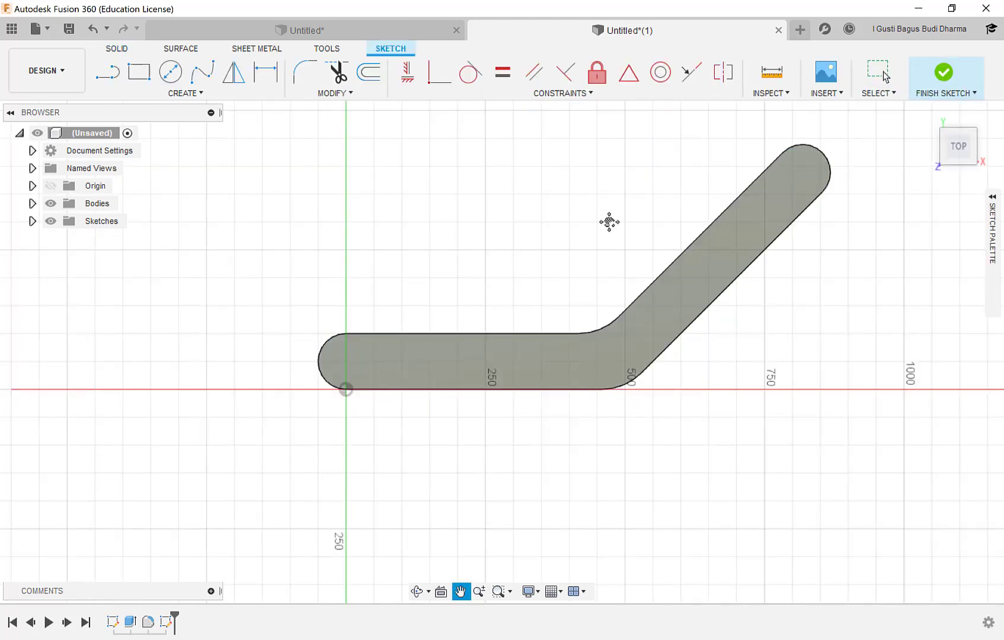
{"action": "left_click_drag", "start_coordinate": [609, 222], "coordinate": [474, 256]}
{"action": "key", "text": "Escape"}
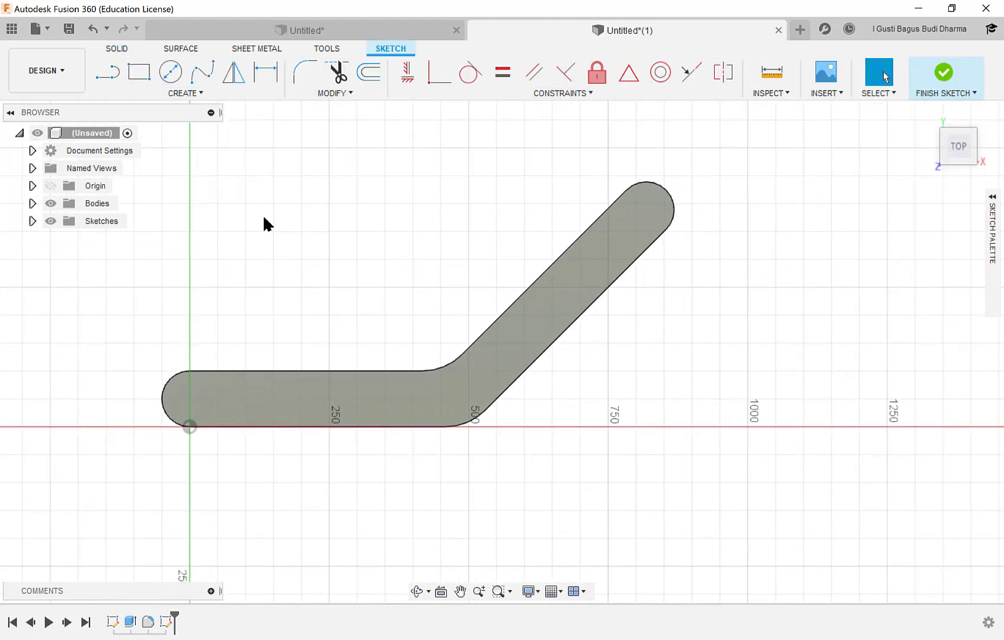
{"action": "scroll", "coordinate": [281, 305], "scroll_direction": "up", "scroll_amount": 1}
{"action": "mouse_move", "coordinate": [334, 322]}
{"action": "middle_mouse_down"}
{"action": "mouse_move", "coordinate": [358, 291]}
{"action": "mouse_move", "coordinate": [356, 306]}
{"action": "middle_mouse_up"}
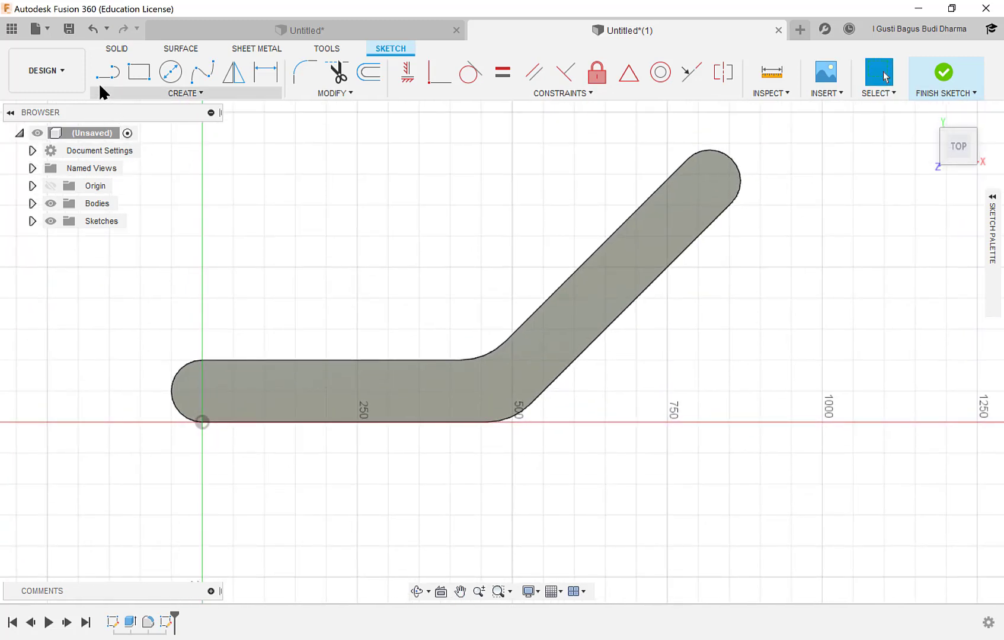
Step: Draw a horizontal line from the arc center of the rounded end near the origin along the arm, ending beyond the bend outside the body
{"action": "left_click", "coordinate": [109, 70]}
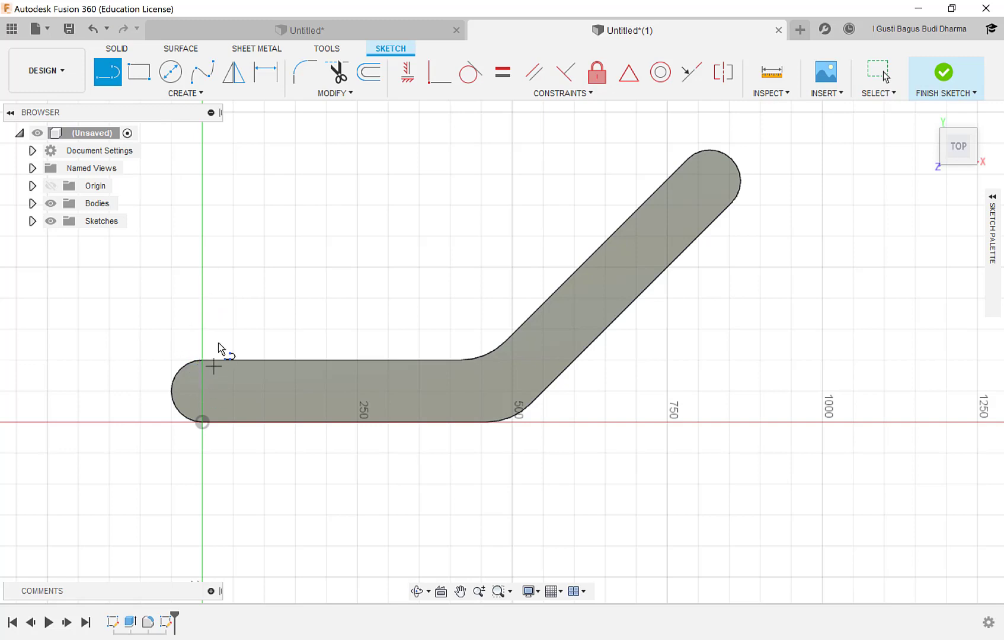
{"action": "left_click", "coordinate": [203, 393]}
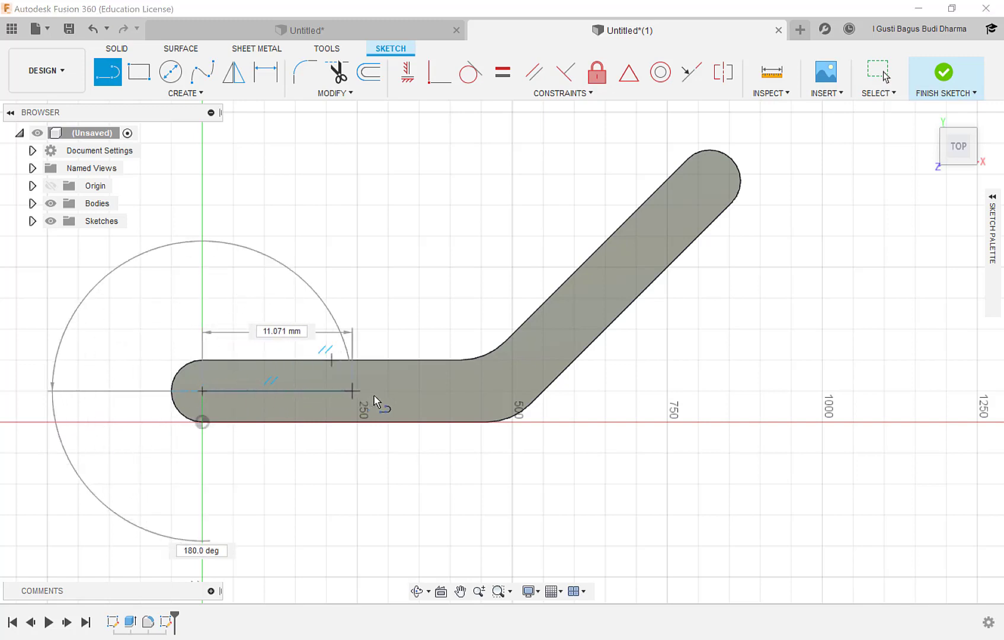
{"action": "left_click", "coordinate": [609, 392]}
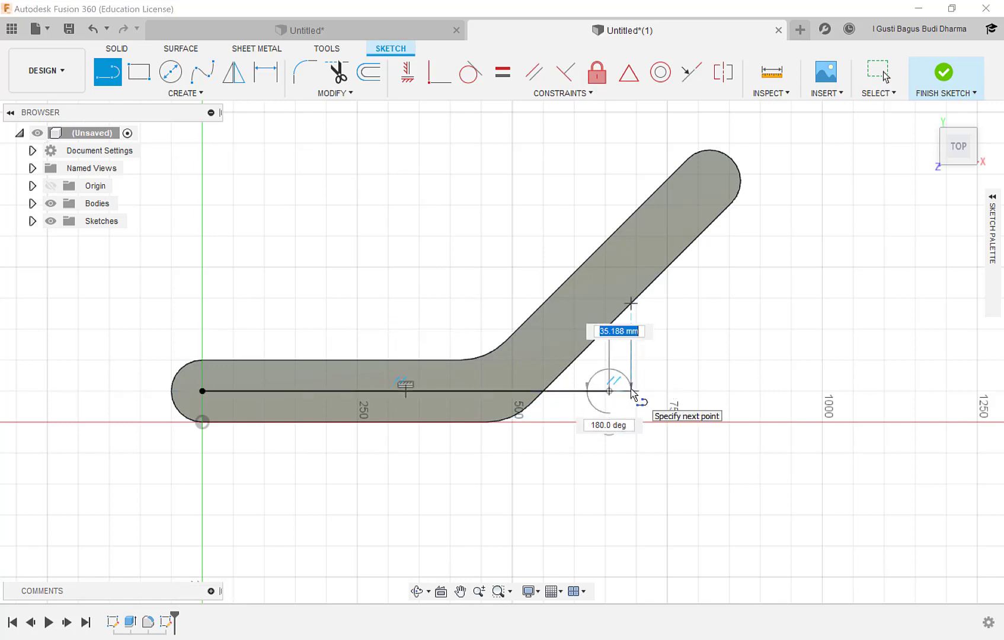
{"action": "key", "text": "Escape"}
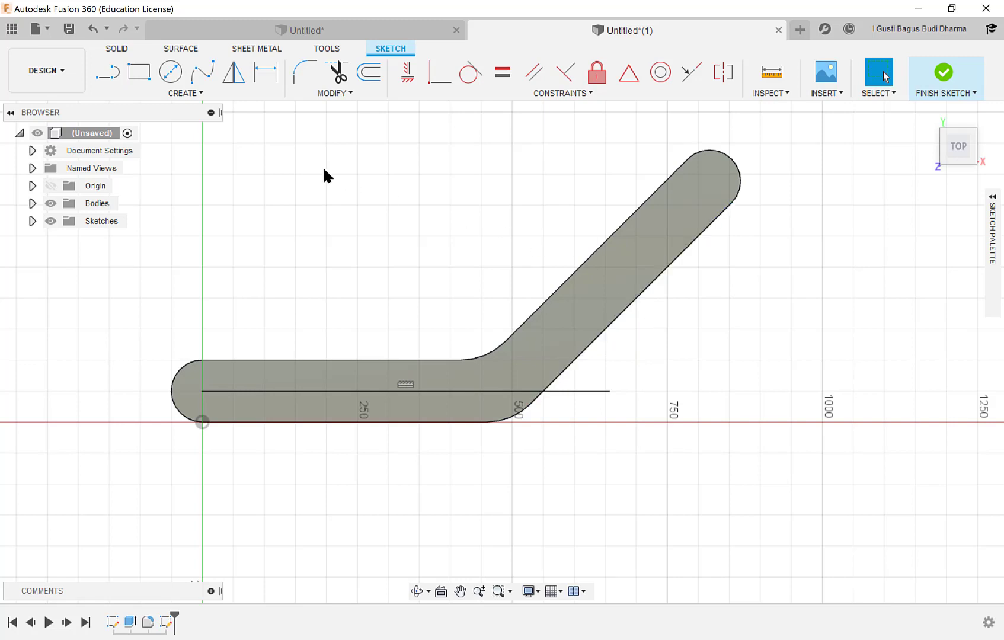
Step: Draw a line from the arc center of the slanted arm's rounded end down along the arm, crossing the horizontal line and ending below the body
{"action": "left_click", "coordinate": [117, 83]}
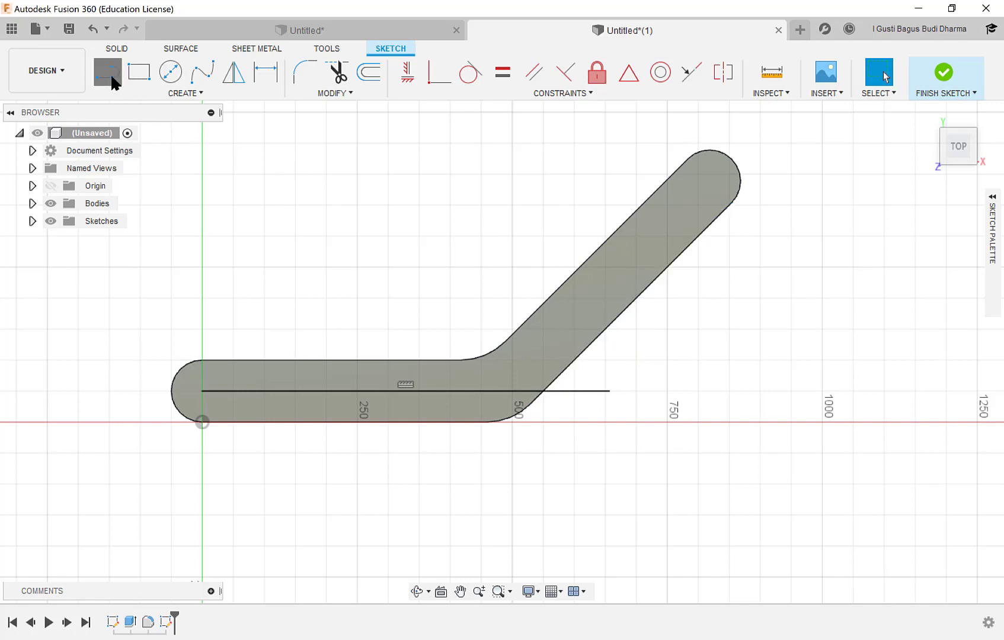
{"action": "left_click", "coordinate": [704, 185]}
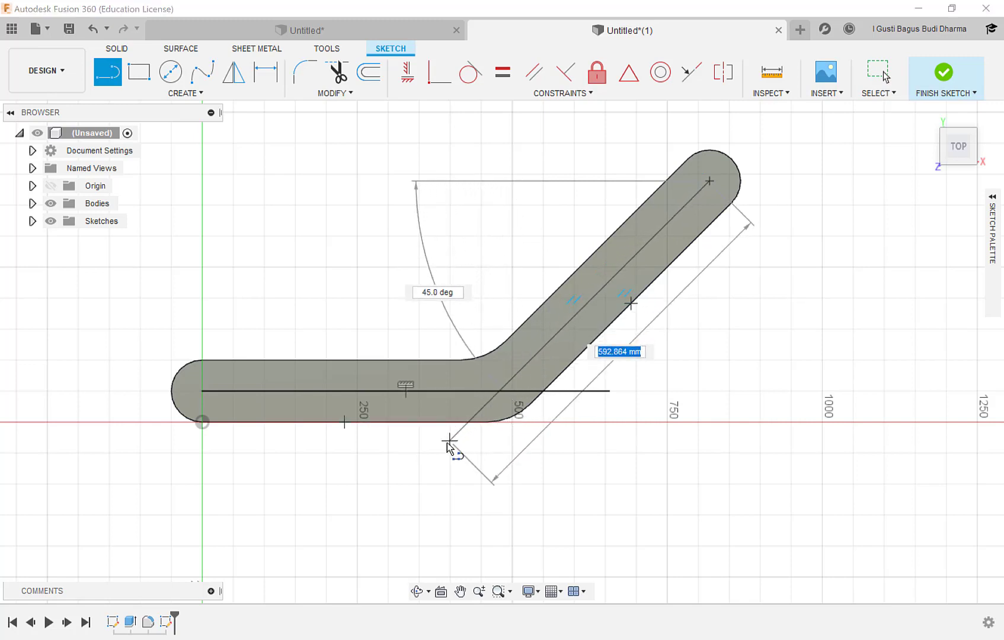
{"action": "left_click", "coordinate": [438, 474]}
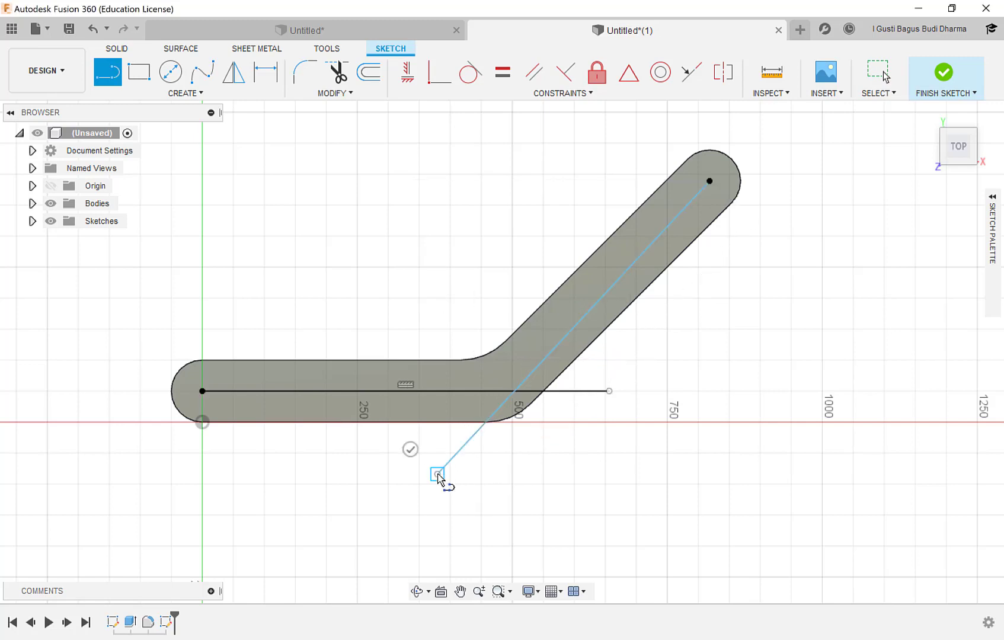
Step: Make the slanted centerline parallel to the upper edge of the slanted arm with a Parallel constraint
{"action": "key", "text": "Escape"}
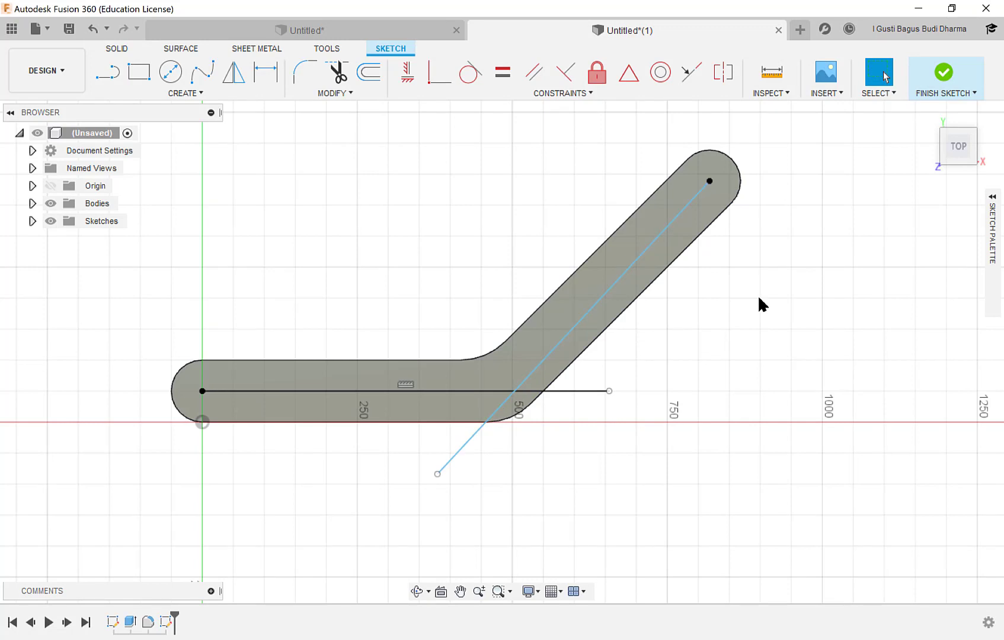
{"action": "left_click", "coordinate": [534, 73]}
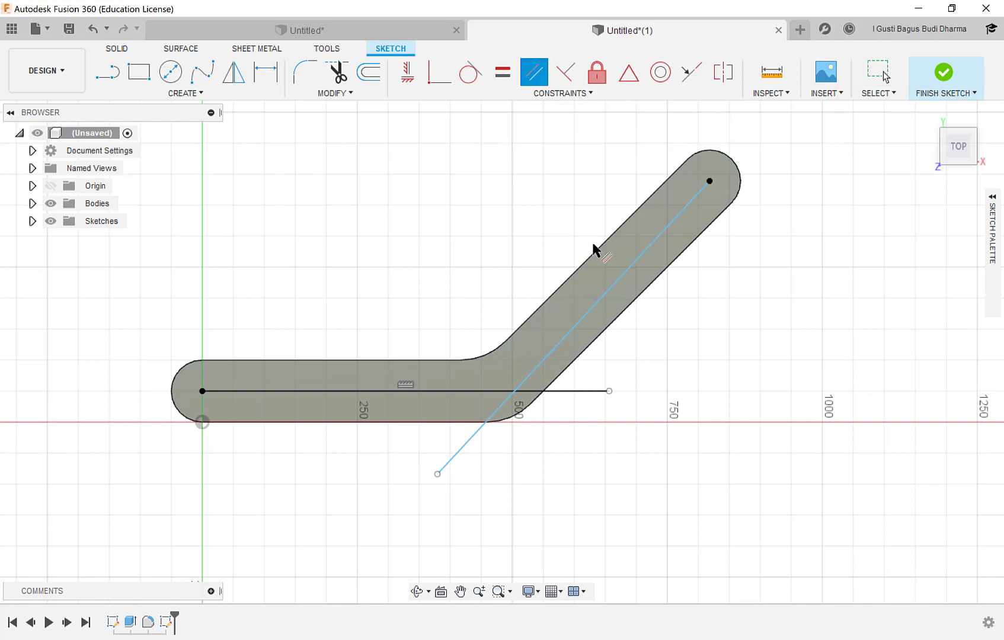
{"action": "left_click", "coordinate": [586, 274]}
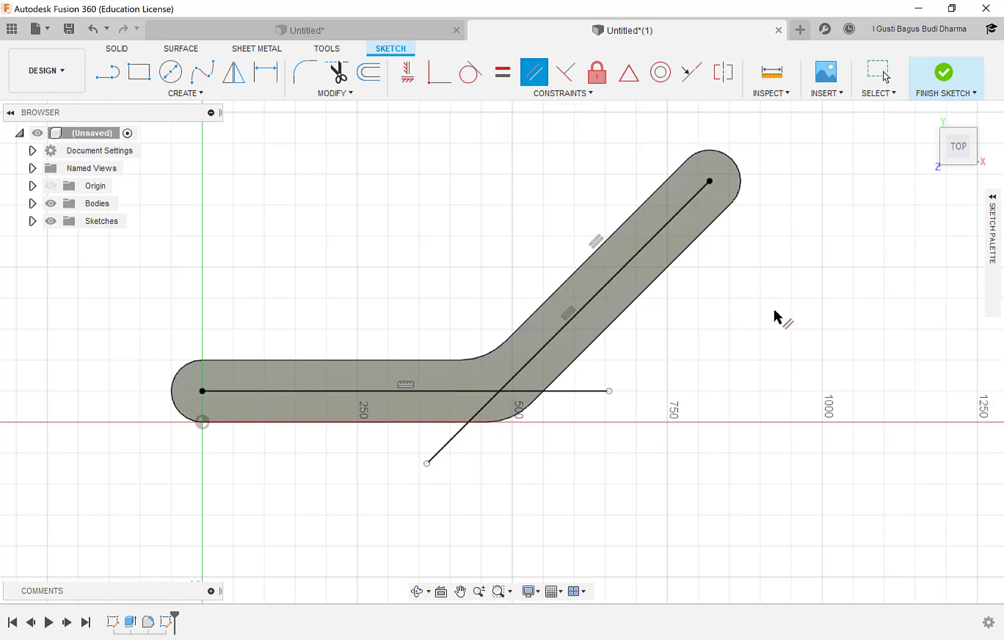
Step: Trim both centerlines beyond their intersection so that they meet in a single corner at the bend
{"action": "scroll", "coordinate": [563, 418], "scroll_direction": "up", "scroll_amount": 2}
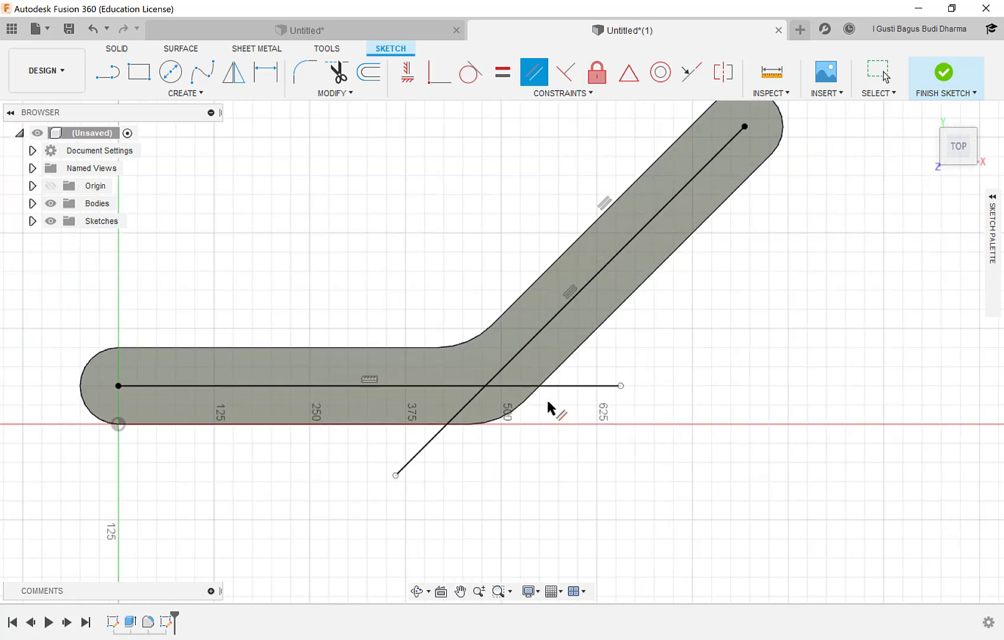
{"action": "left_click", "coordinate": [339, 92]}
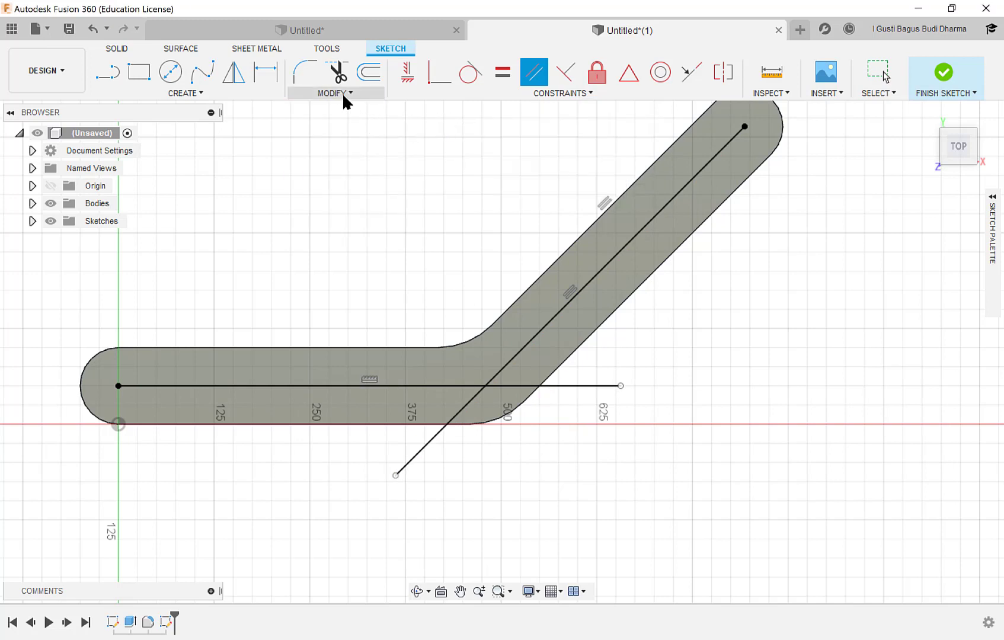
{"action": "key", "text": "t"}
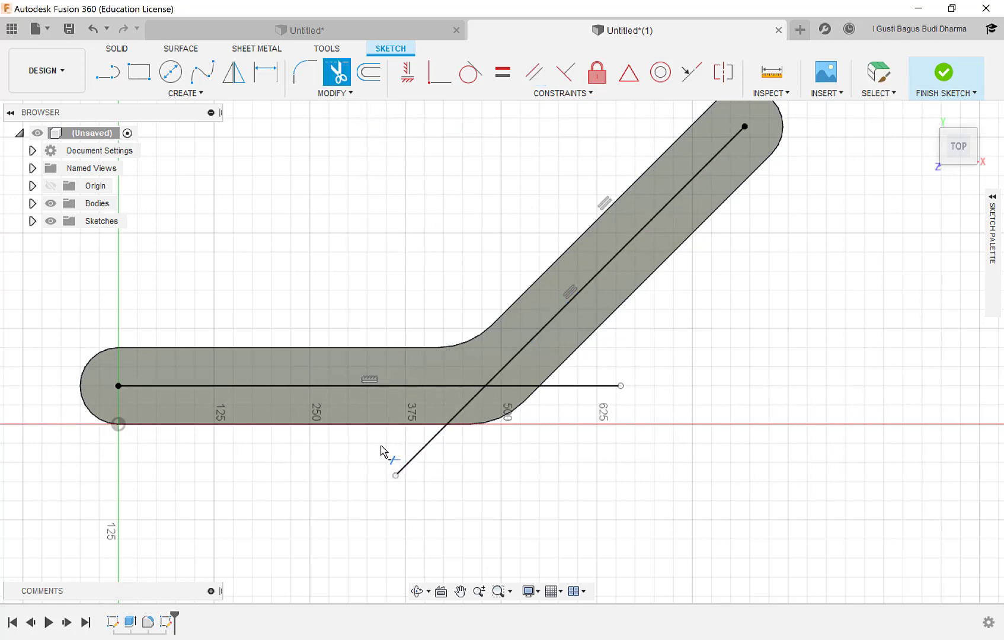
{"action": "left_click", "coordinate": [421, 450]}
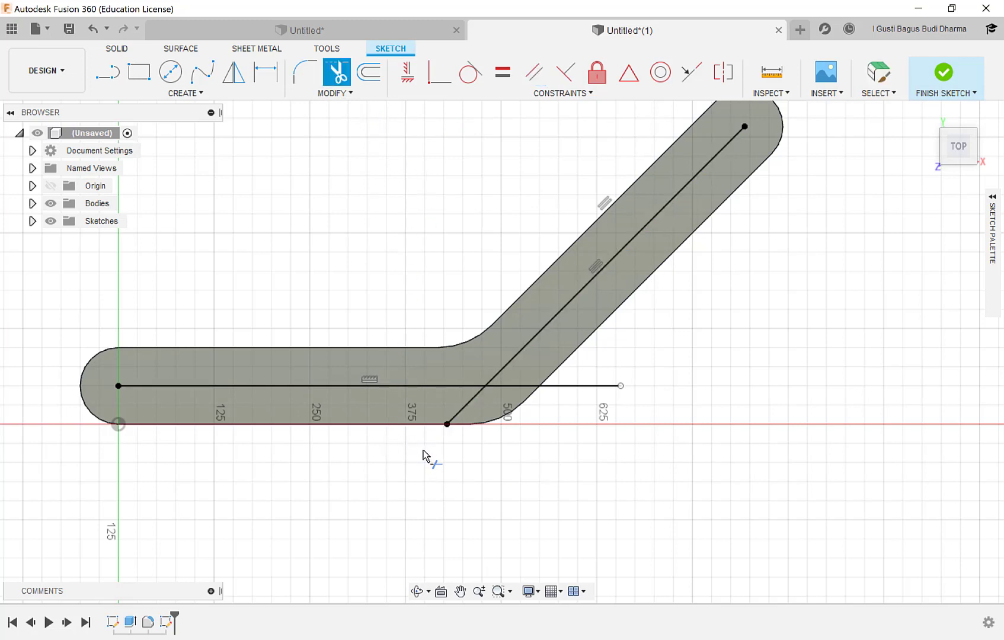
{"action": "left_click", "coordinate": [466, 408]}
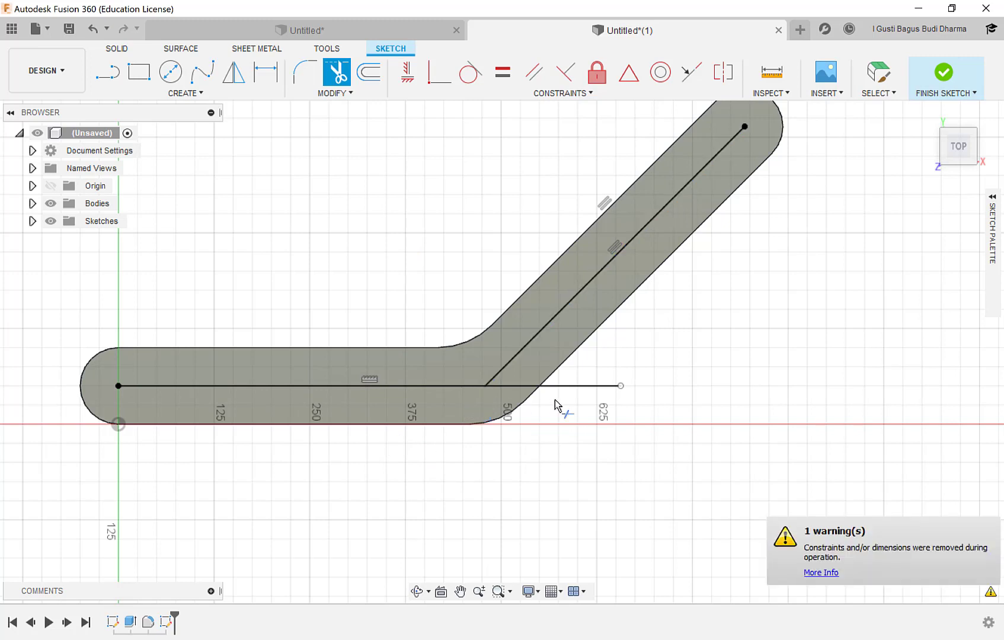
{"action": "left_click", "coordinate": [593, 387]}
{"action": "left_click", "coordinate": [512, 387]}
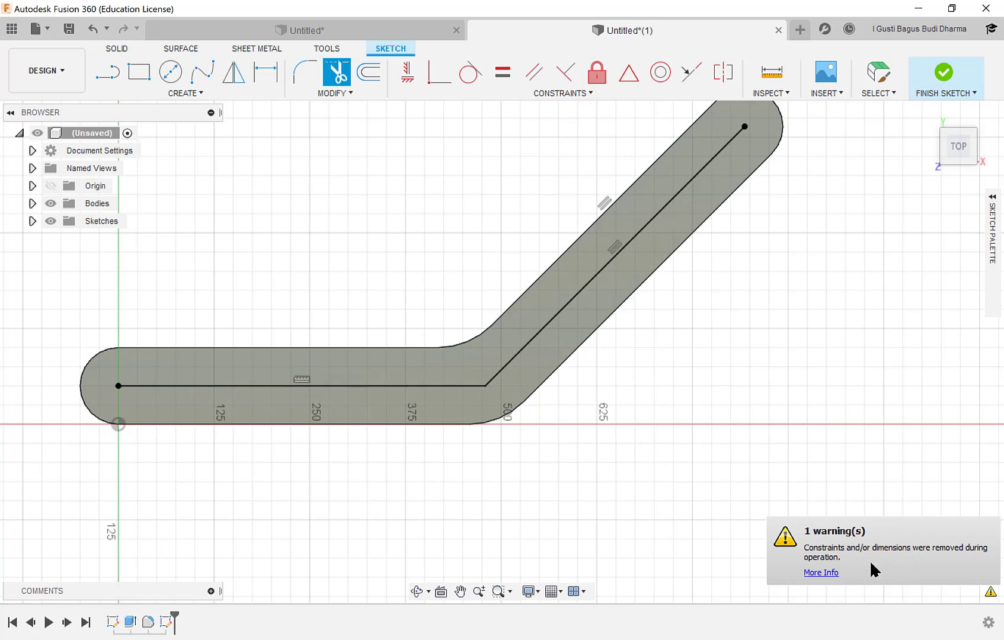
{"action": "key", "text": "Escape"}
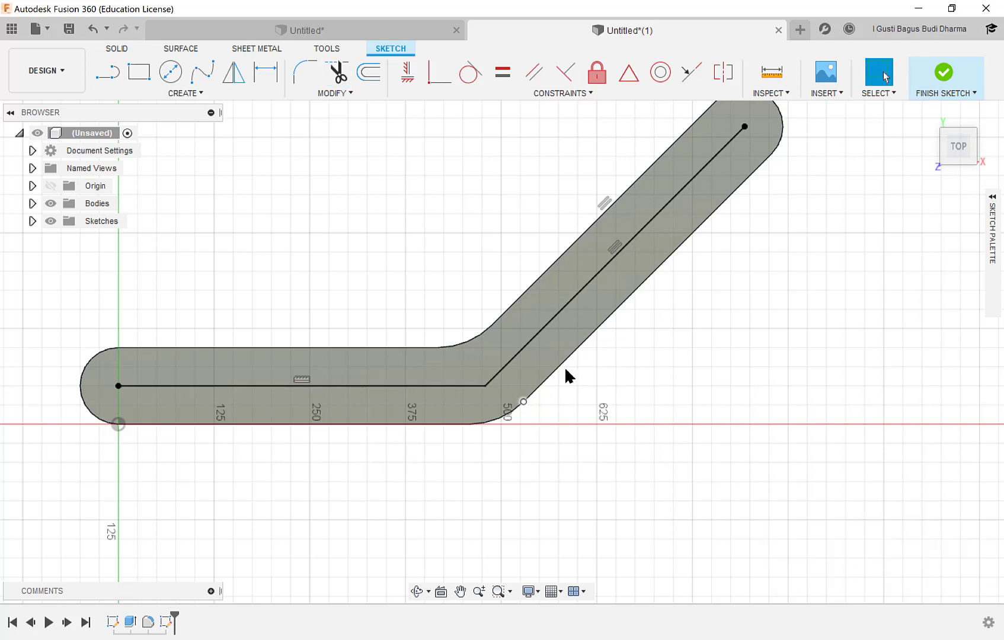
Step: Convert the horizontal and slanted centerlines to construction lines
{"action": "scroll", "coordinate": [601, 309], "scroll_direction": "down", "scroll_amount": 1}
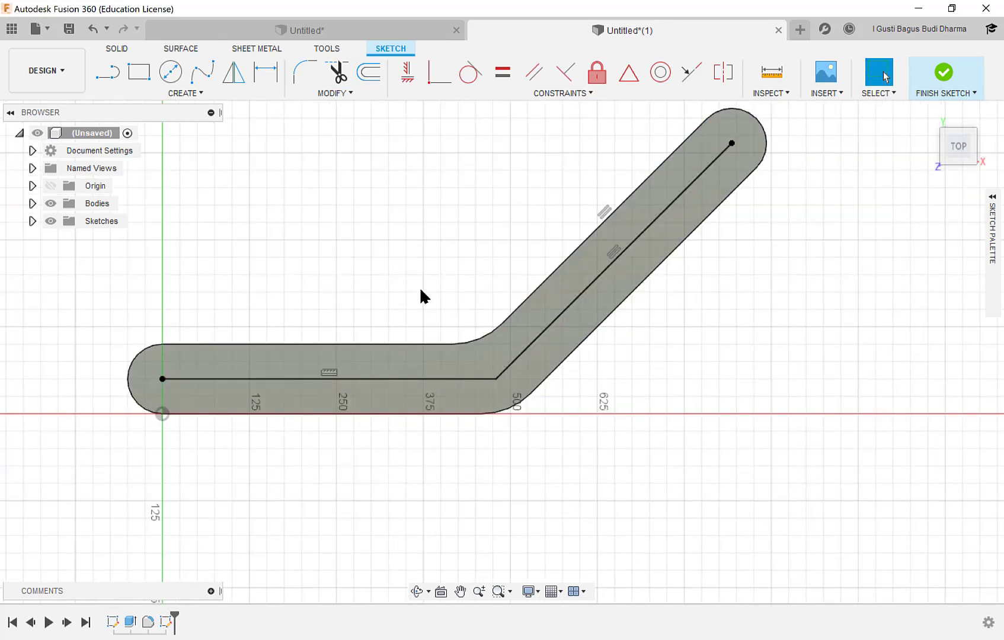
{"action": "scroll", "coordinate": [408, 277], "scroll_direction": "up", "scroll_amount": 1}
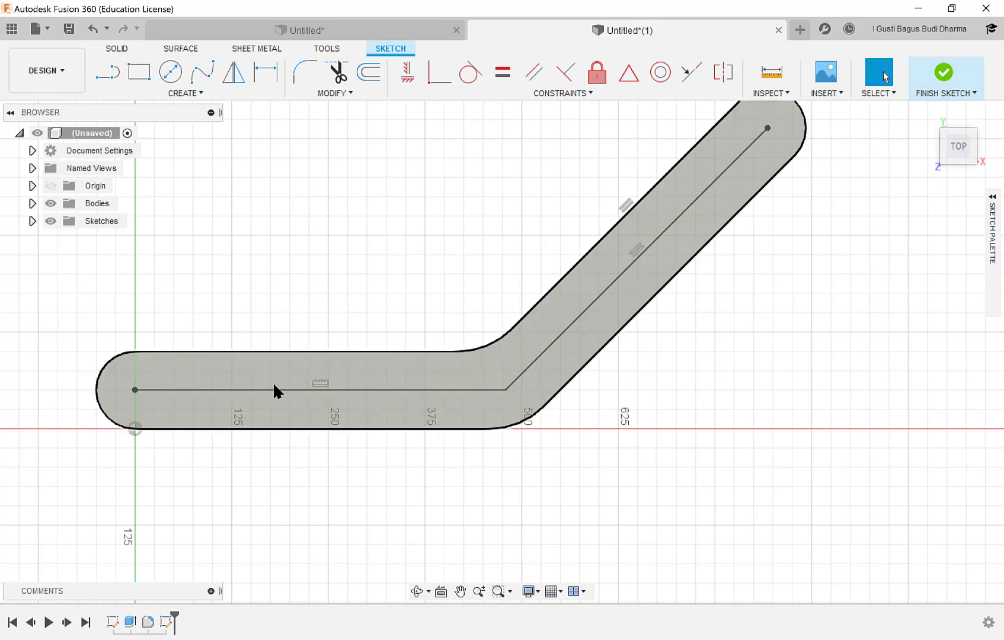
{"action": "left_click", "coordinate": [274, 389]}
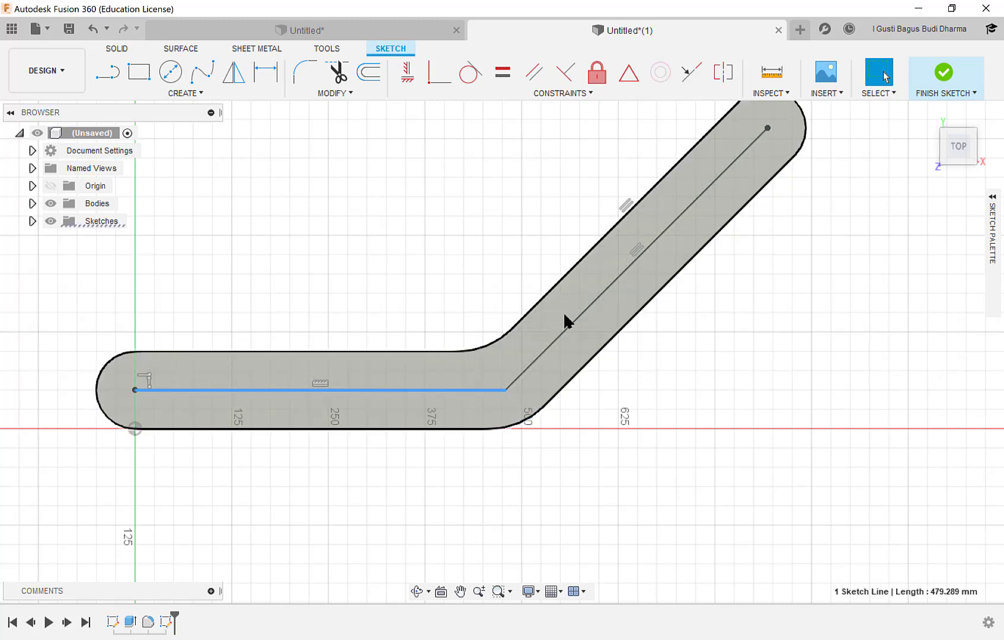
{"action": "left_click", "coordinate": [593, 305], "text": "shift"}
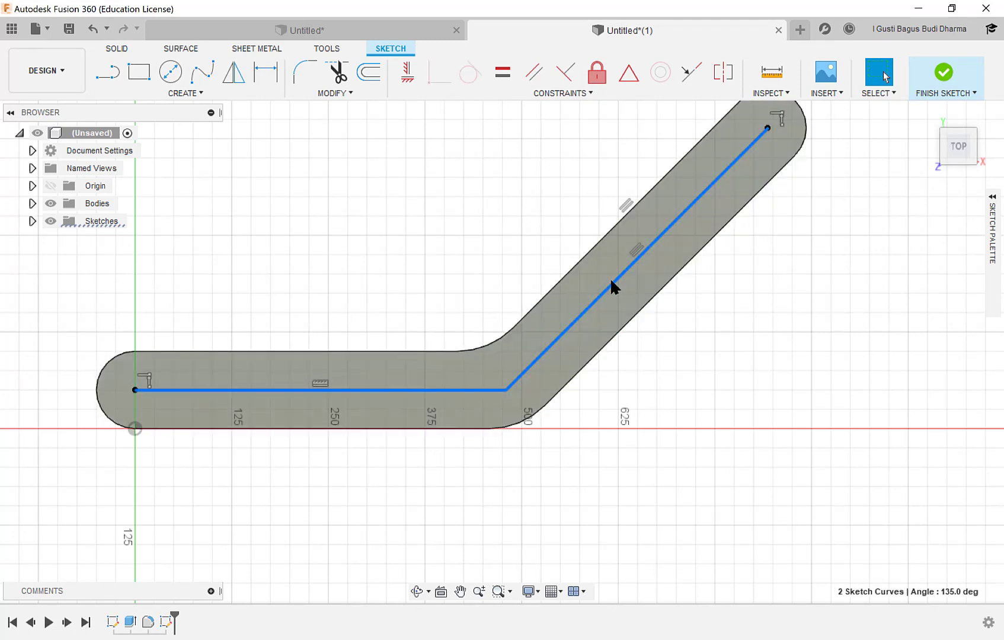
{"action": "right_click", "coordinate": [611, 281]}
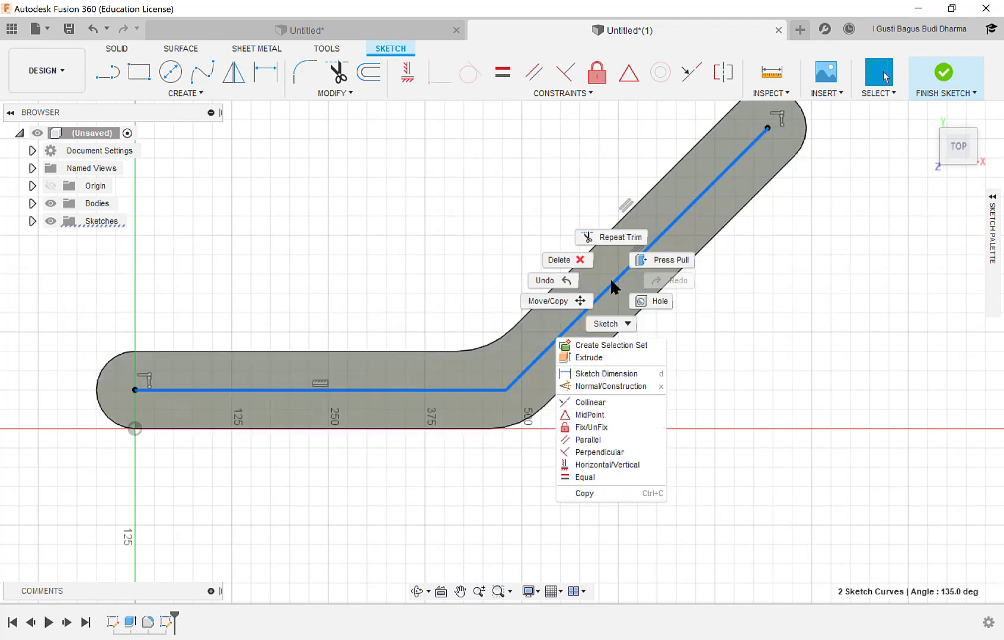
{"action": "left_click", "coordinate": [611, 387]}
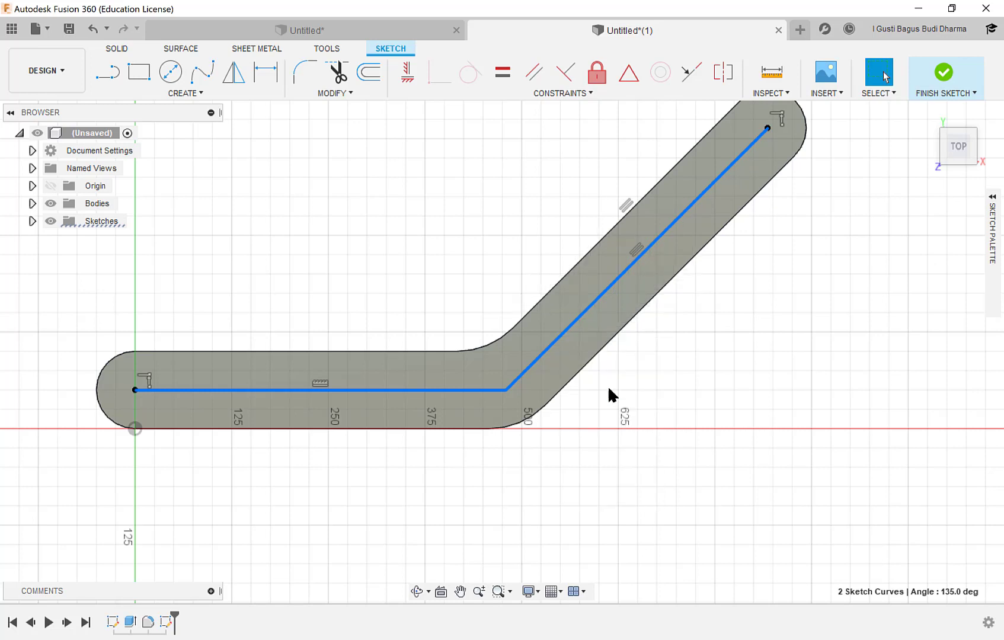
{"action": "left_click", "coordinate": [437, 495]}
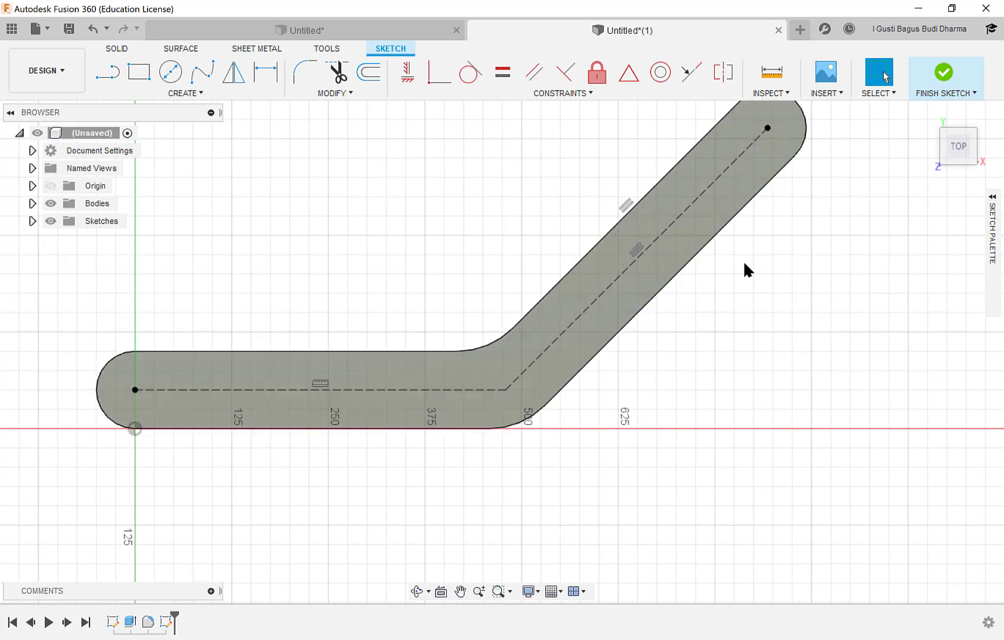
Step: Draw a 50 mm diameter circle centered on the arc center of the rounded end near the origin
{"action": "scroll", "coordinate": [718, 314], "scroll_direction": "down", "scroll_amount": 2}
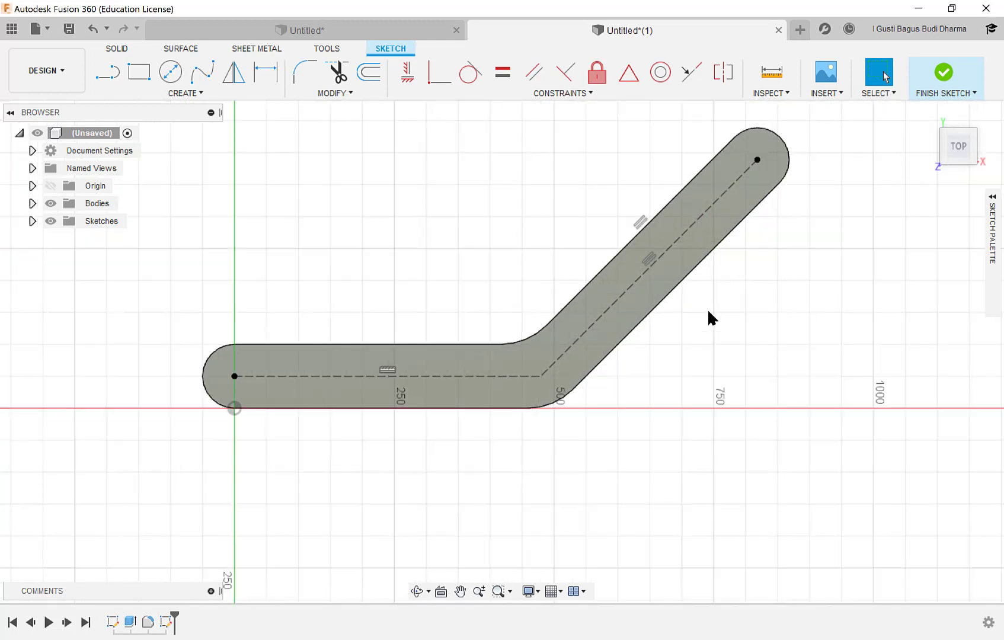
{"action": "middle_click_drag", "start_coordinate": [399, 291], "coordinate": [462, 263]}
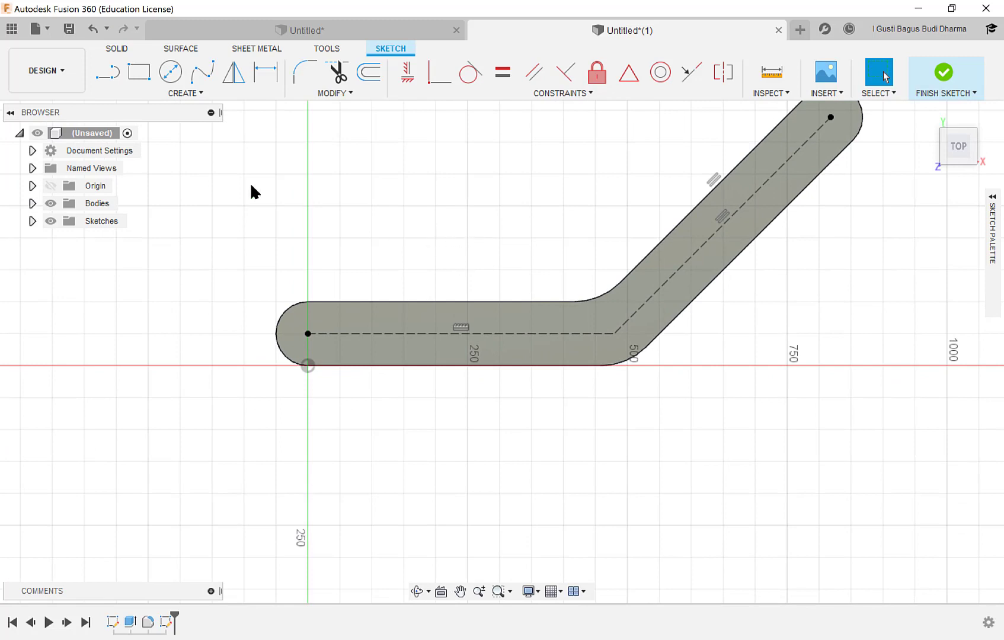
{"action": "left_click", "coordinate": [171, 74]}
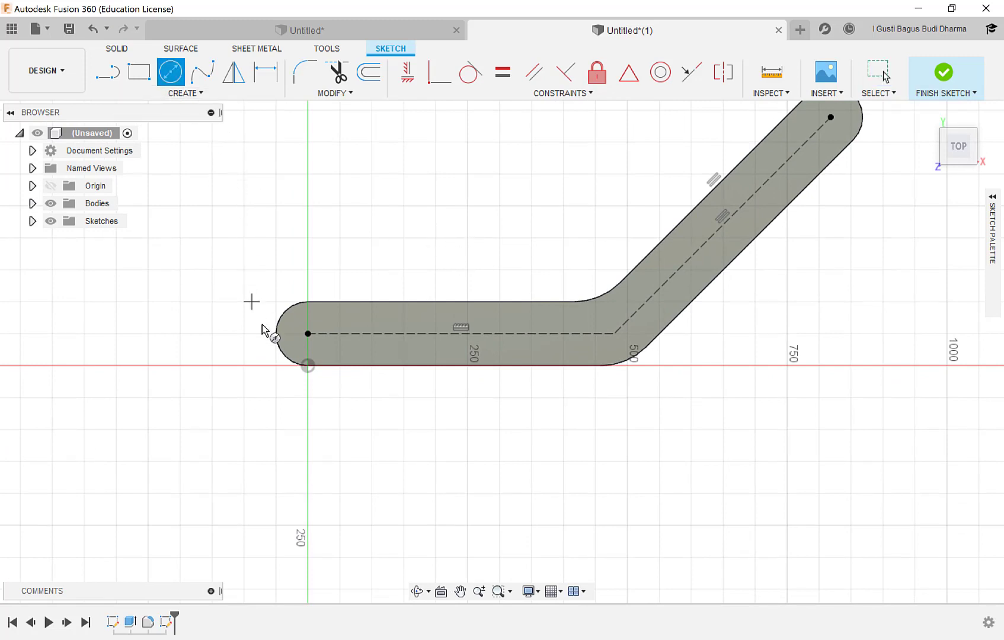
{"action": "left_click", "coordinate": [309, 335]}
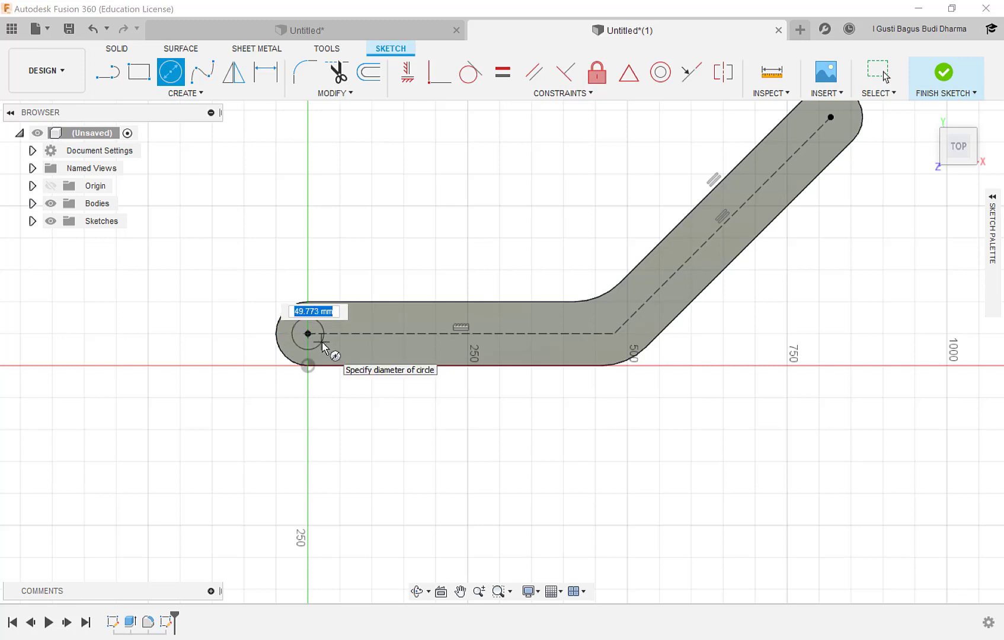
{"action": "type", "text": "50"}
{"action": "key", "text": "Return"}
{"action": "key", "text": "Escape"}
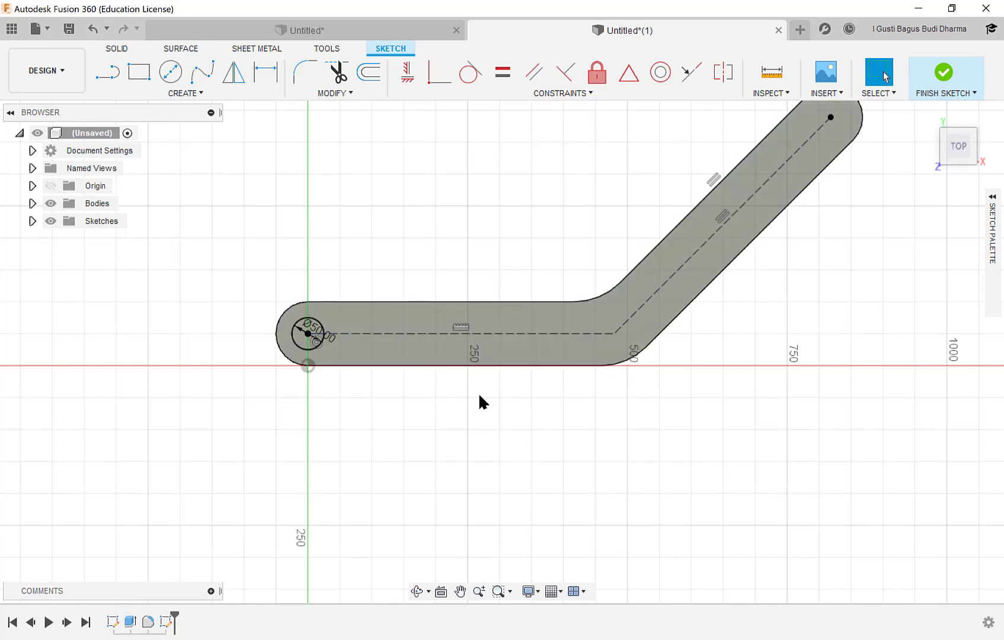
Step: Draw a circle about 44 mm in diameter at the centerline corner and one about 49 mm at the slanted arm's arc center
{"action": "middle_click_drag", "start_coordinate": [480, 396], "coordinate": [415, 417]}
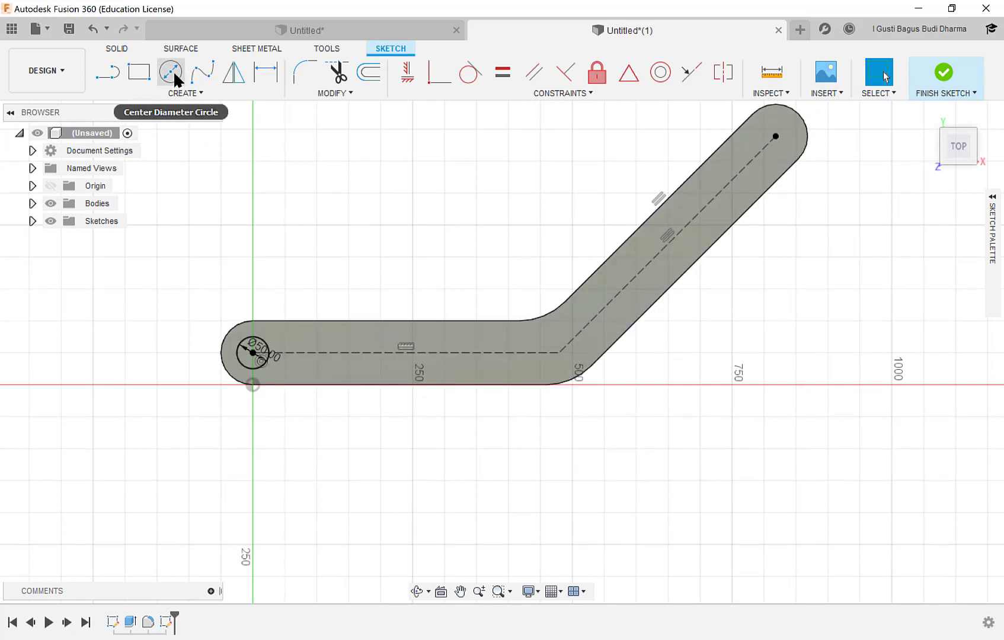
{"action": "right_click", "coordinate": [404, 235]}
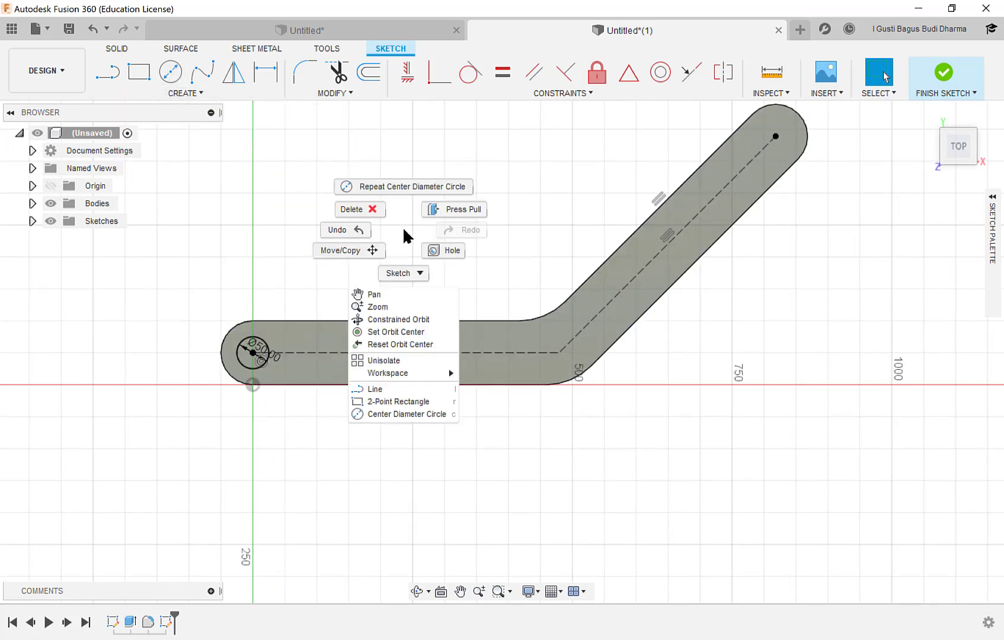
{"action": "left_click", "coordinate": [408, 196]}
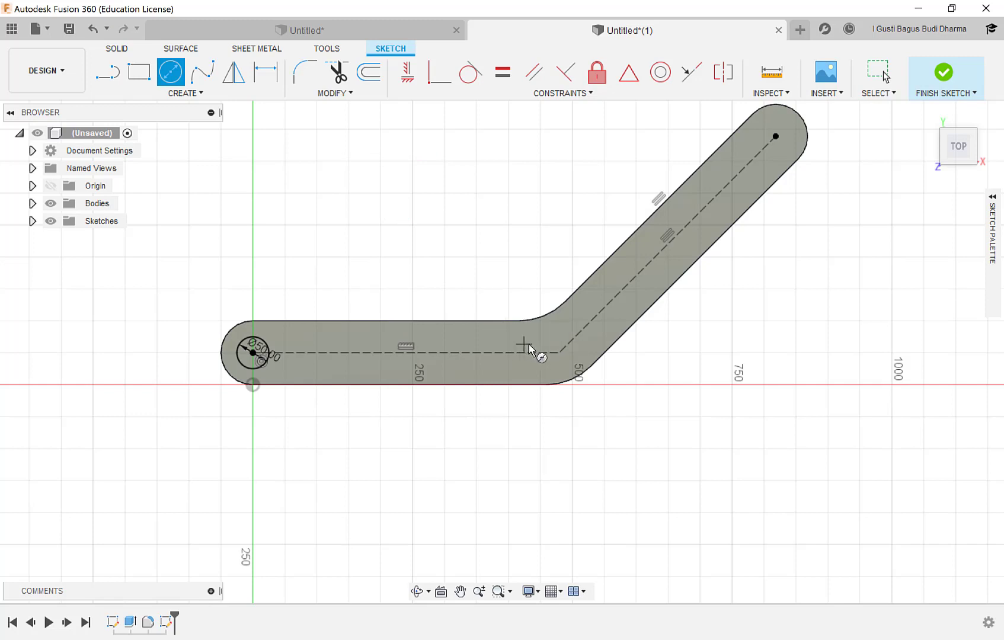
{"action": "left_click", "coordinate": [560, 353]}
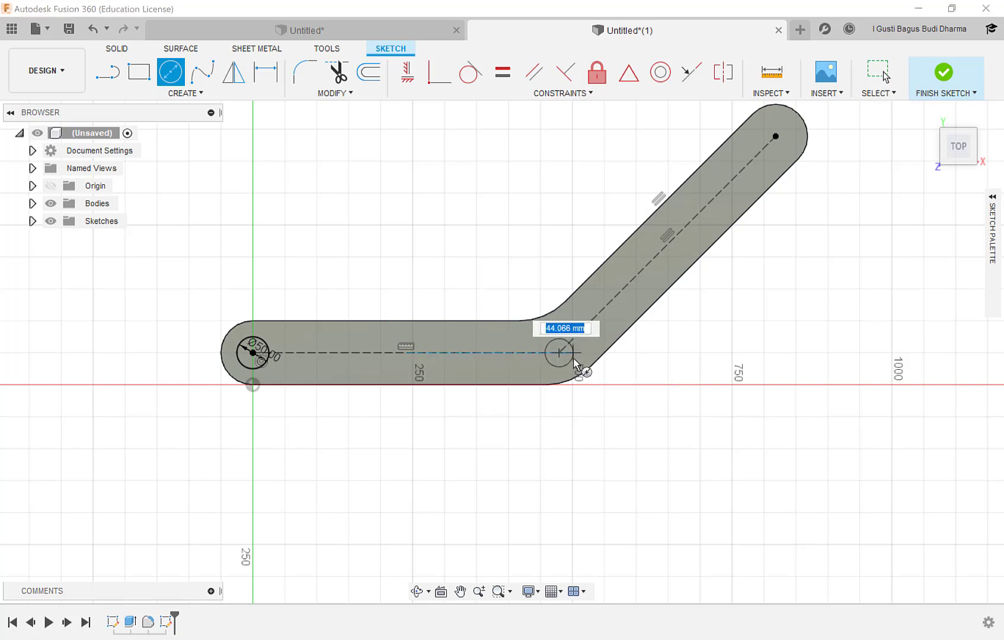
{"action": "left_click", "coordinate": [574, 360]}
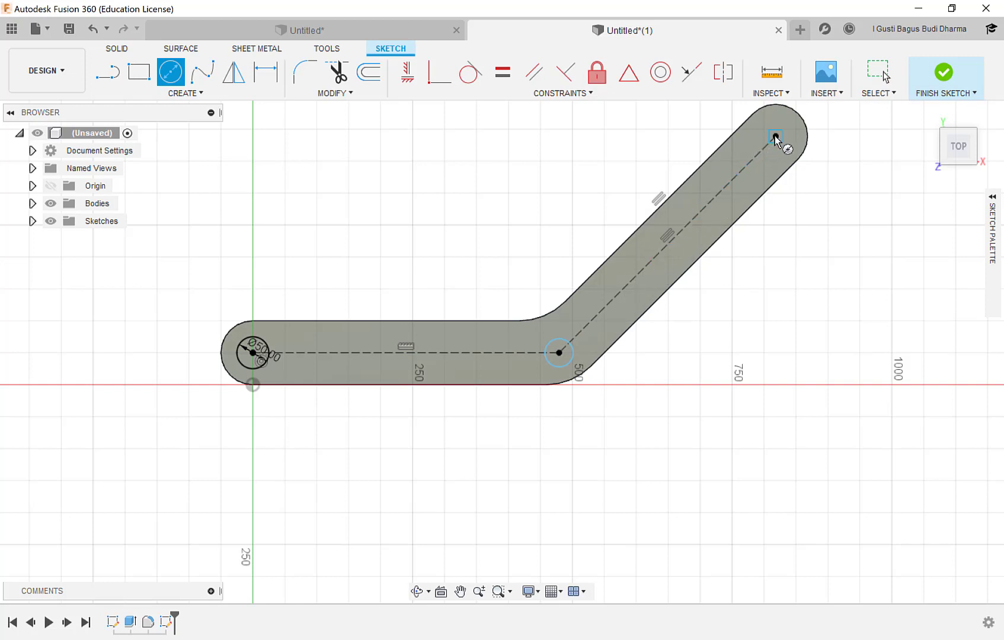
{"action": "left_click", "coordinate": [776, 137]}
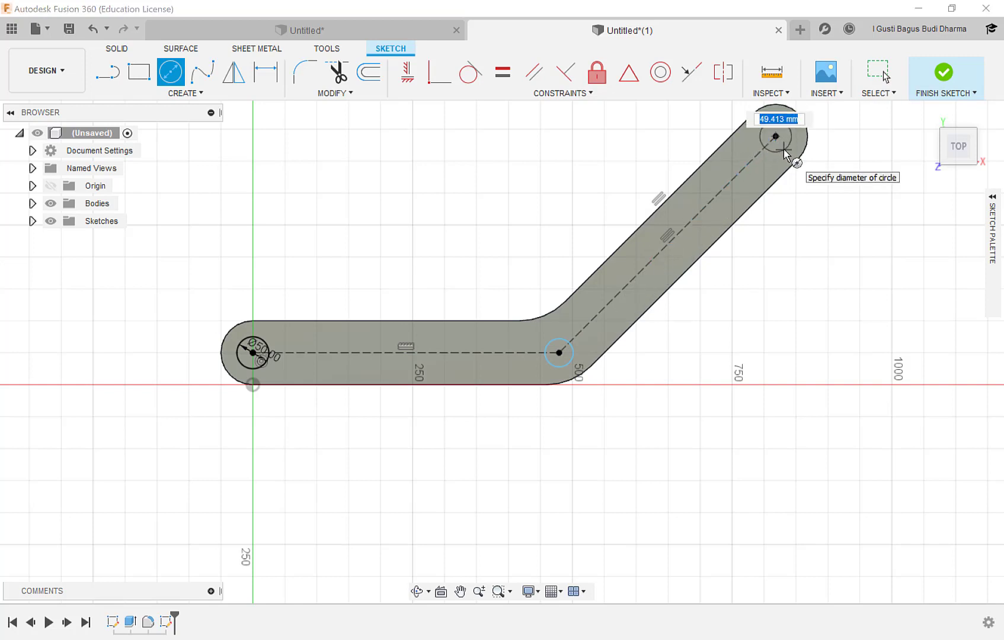
{"action": "left_click", "coordinate": [784, 149]}
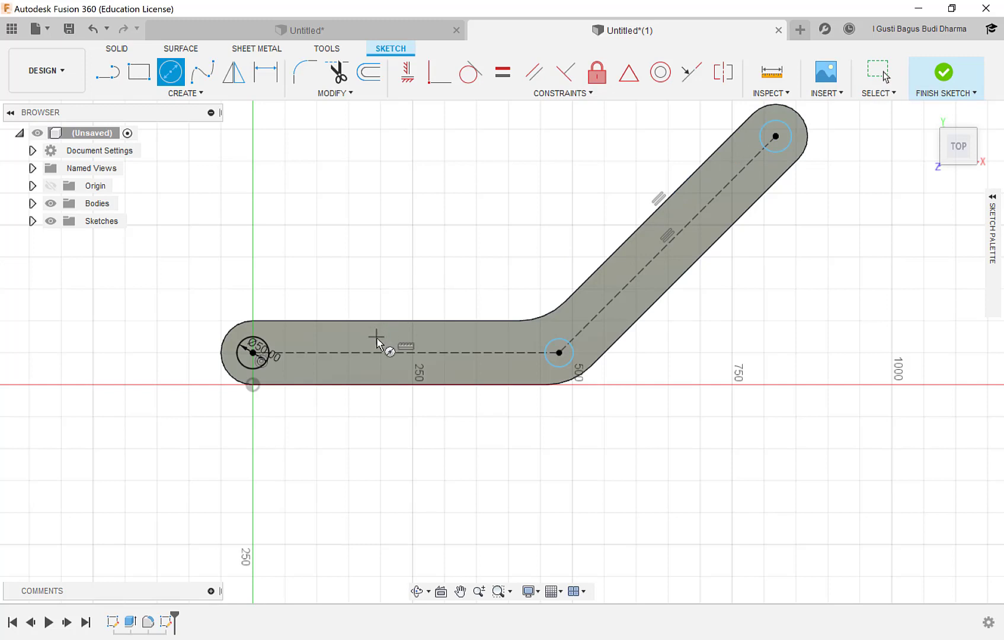
Step: Draw a circle about 64 mm in diameter at the horizontal centerline's midpoint and another circle at the slanted centerline's midpoint
{"action": "left_click", "coordinate": [408, 353]}
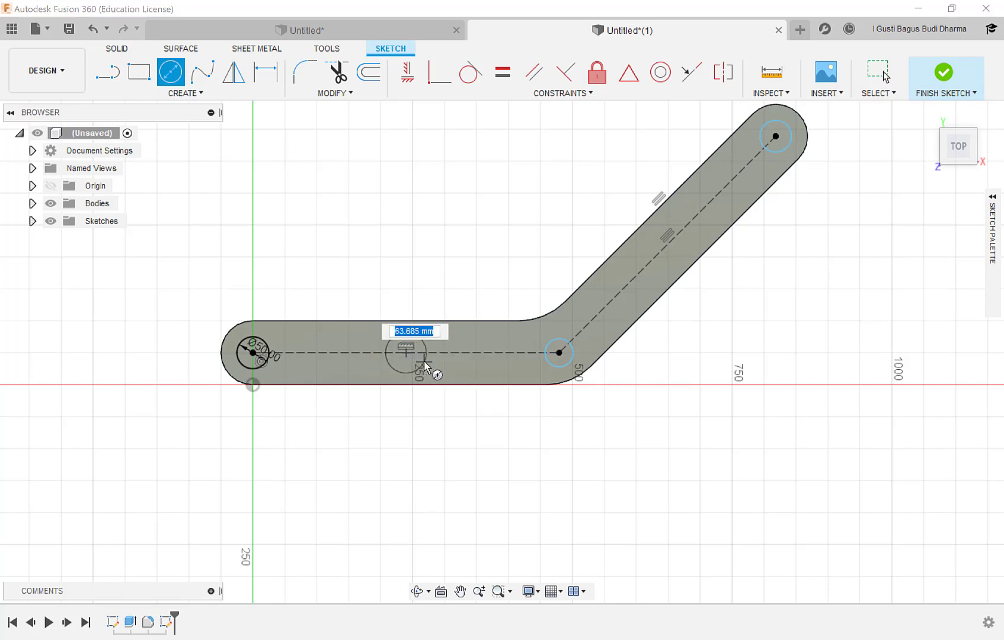
{"action": "left_click", "coordinate": [424, 365]}
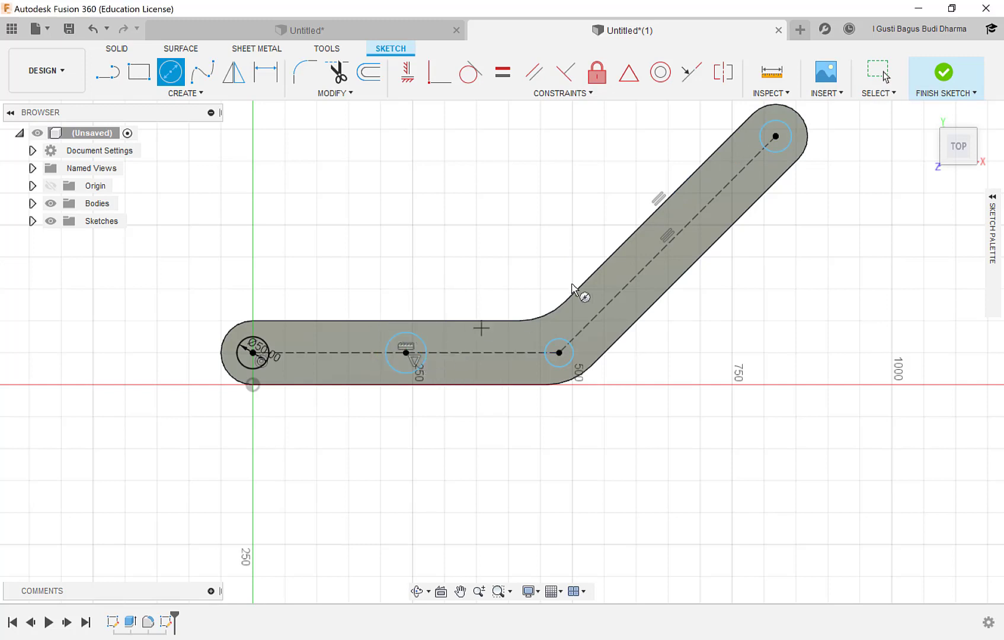
{"action": "left_click", "coordinate": [668, 244]}
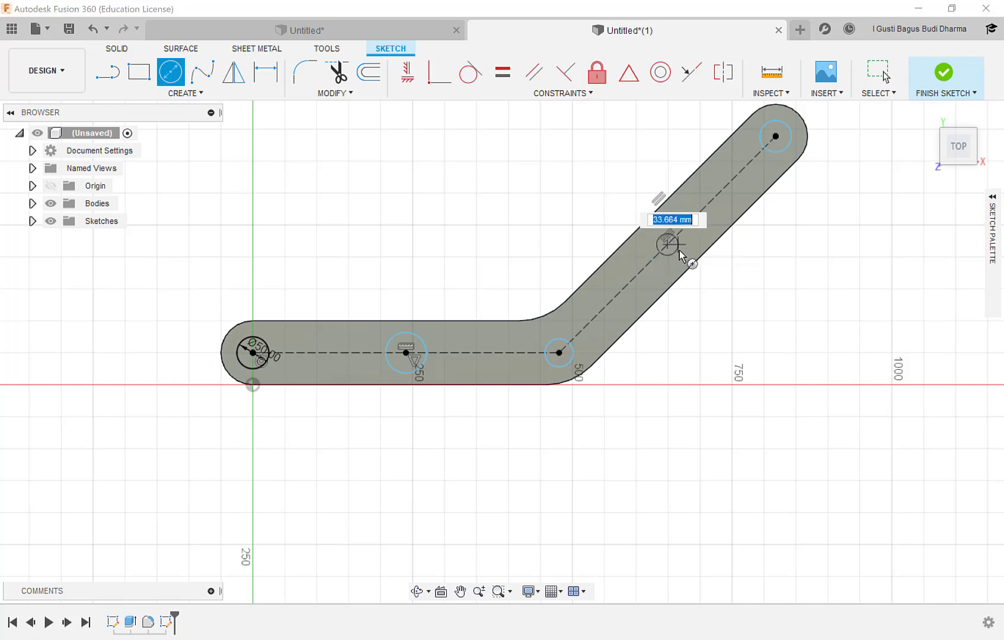
{"action": "left_click", "coordinate": [683, 250]}
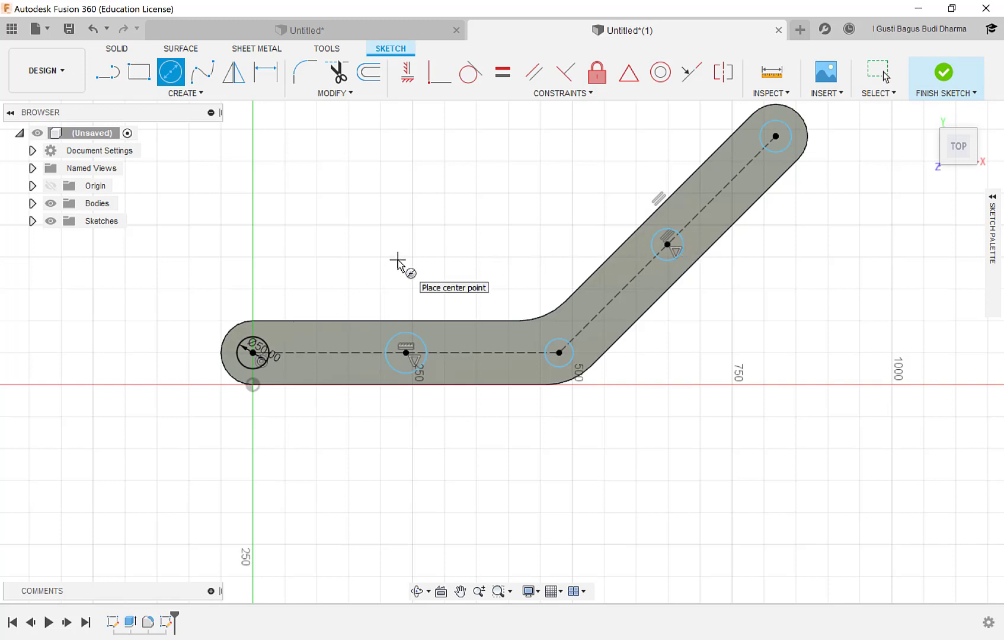
{"action": "key", "text": "Escape"}
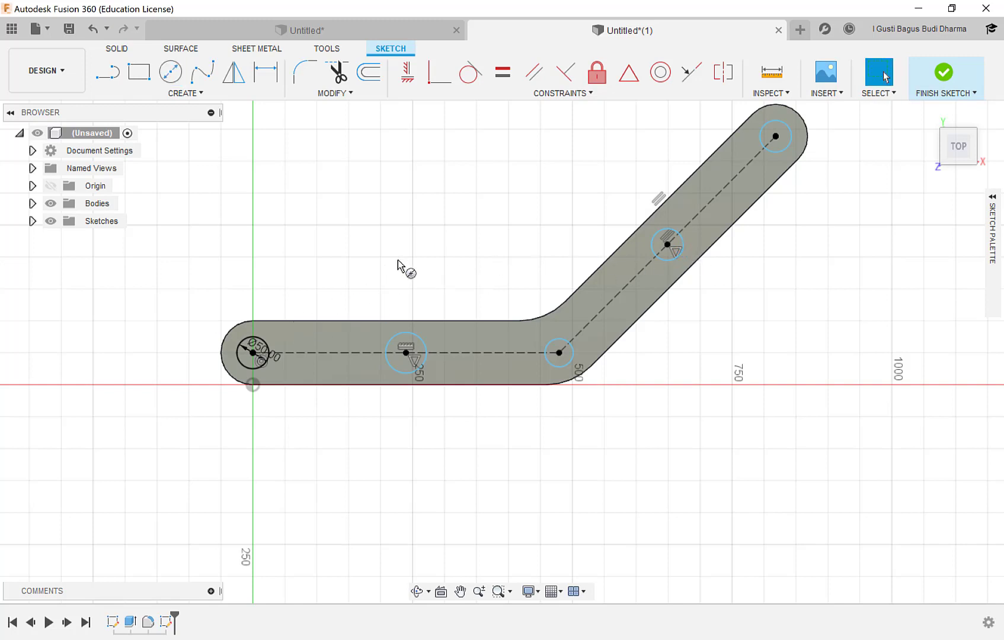
Step: Apply Equal constraints to make the circles at the horizontal centerline's midpoint and at the corner match the 50 mm circle
{"action": "left_click", "coordinate": [502, 73]}
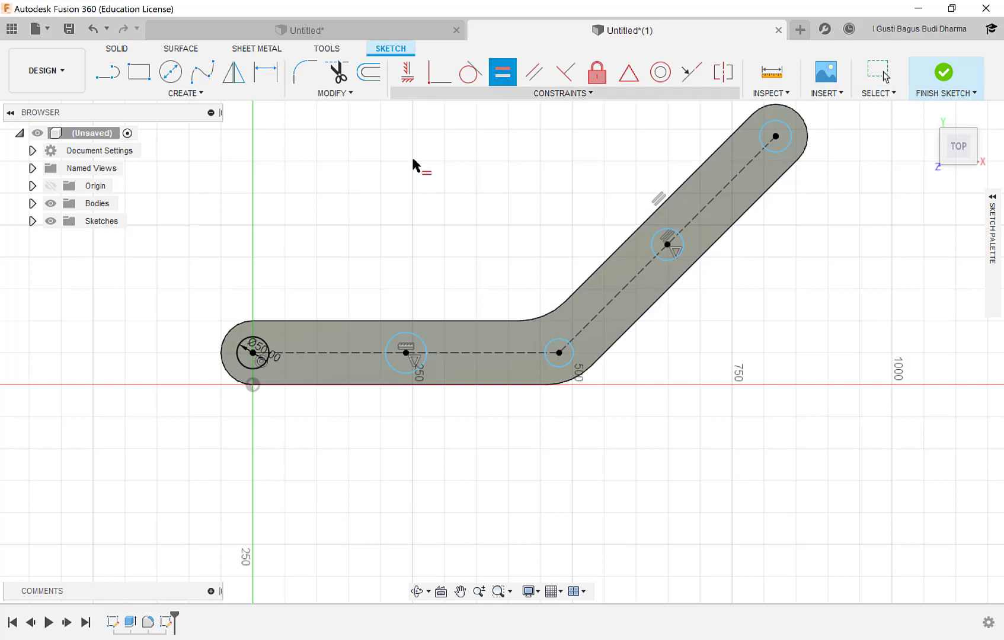
{"action": "left_click", "coordinate": [264, 343]}
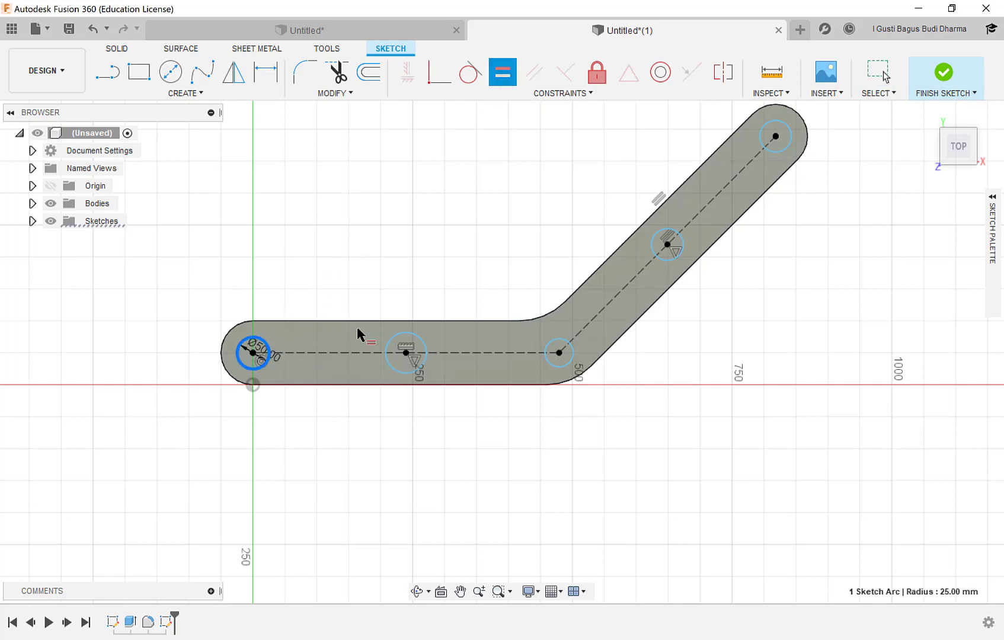
{"action": "left_click", "coordinate": [390, 344]}
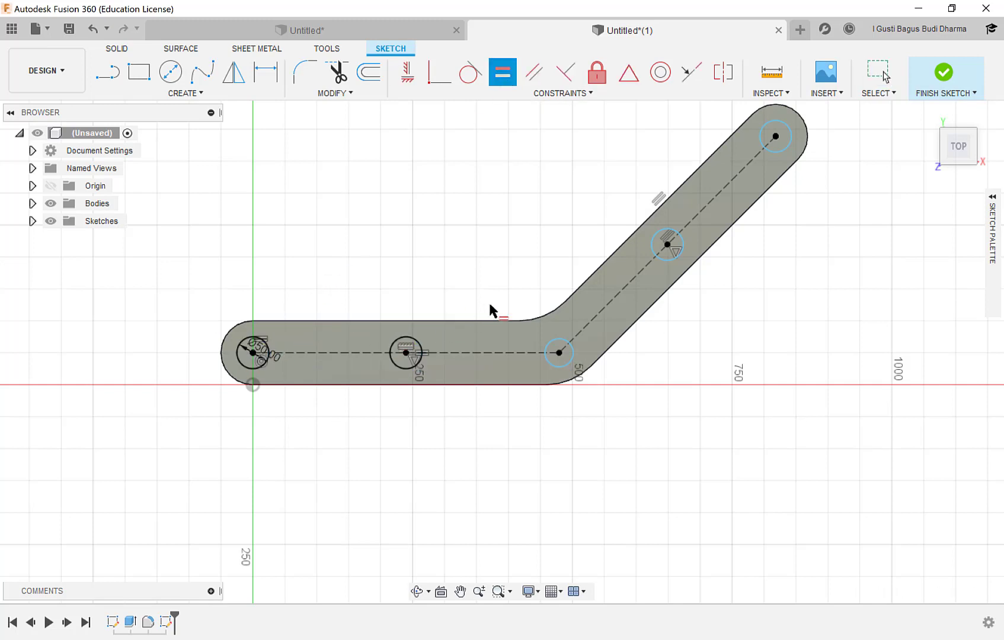
{"action": "left_click", "coordinate": [567, 361]}
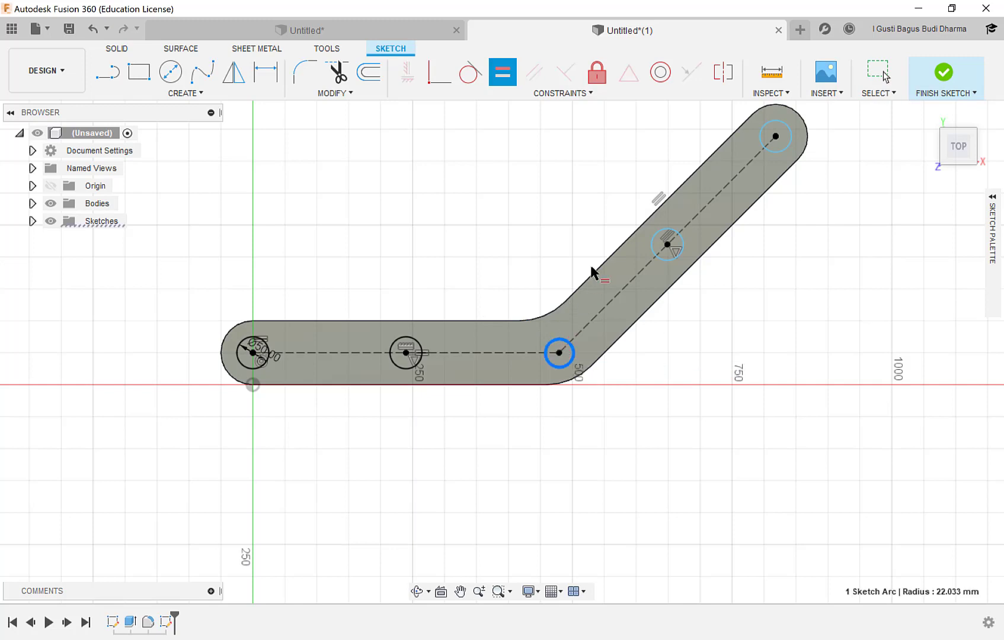
{"action": "left_click", "coordinate": [420, 353]}
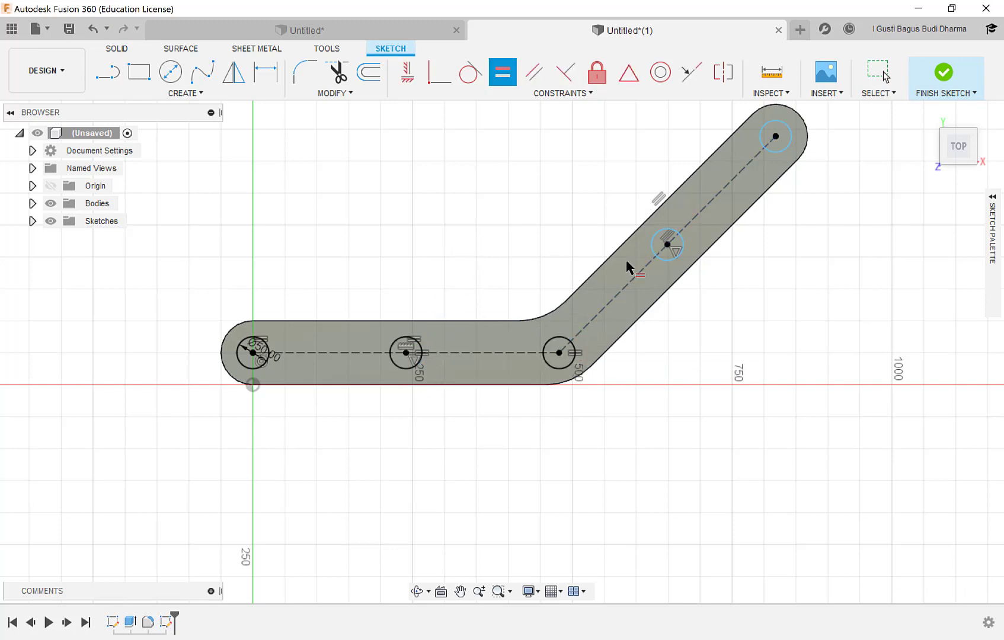
Step: Constrain the slanted arm's midpoint and end circles equal to the corner circle, and finish the sketch
{"action": "left_click", "coordinate": [653, 245]}
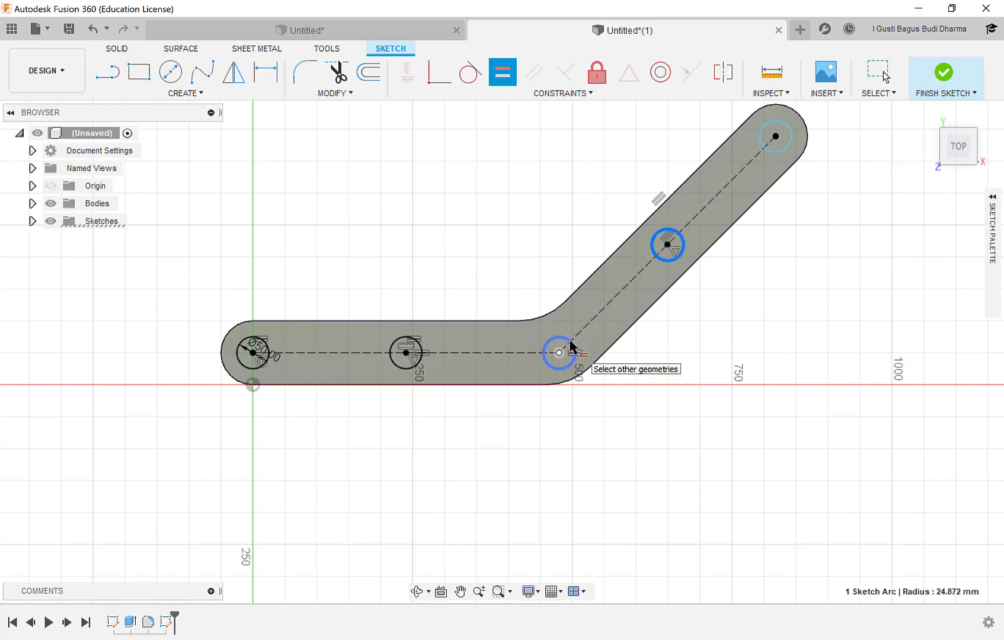
{"action": "left_click", "coordinate": [567, 363]}
{"action": "left_click", "coordinate": [760, 136]}
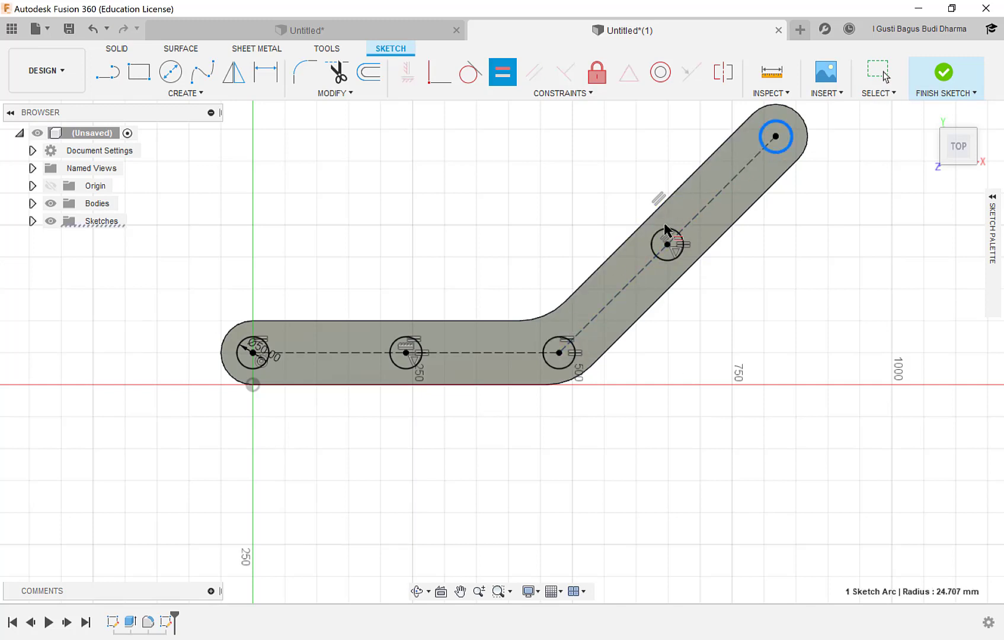
{"action": "left_click", "coordinate": [659, 236]}
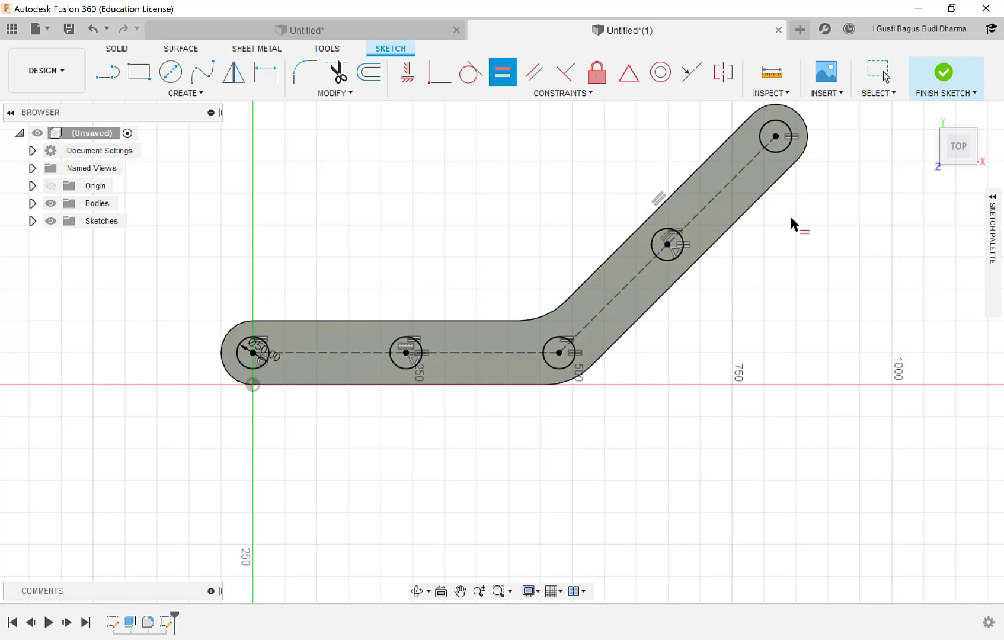
{"action": "left_click", "coordinate": [943, 76]}
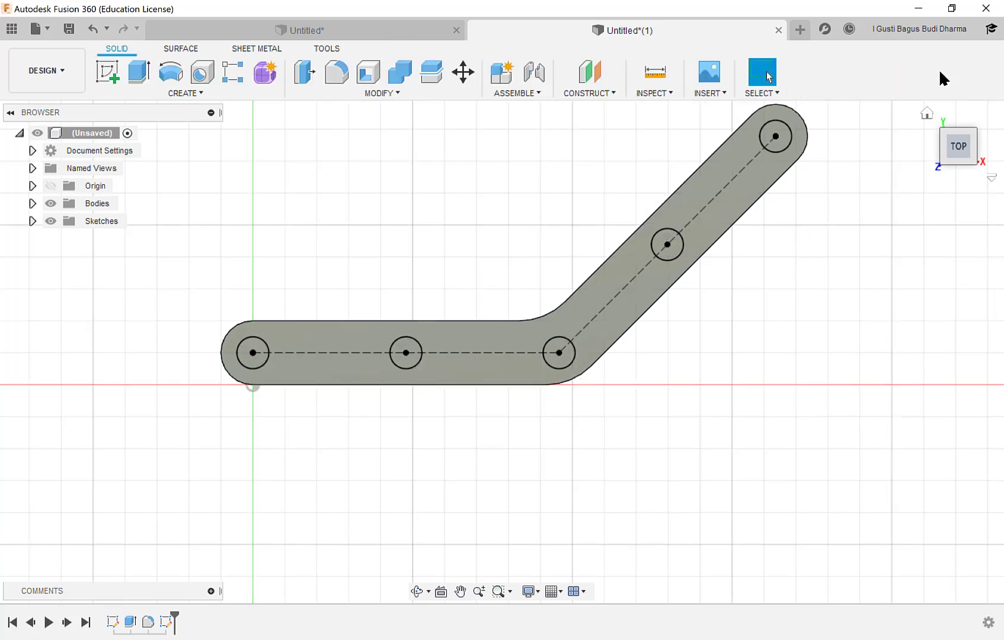
Step: Extrude all five circle profiles into the body as a Cut with the extent set to All
{"action": "middle_click_drag", "start_coordinate": [710, 223], "coordinate": [571, 287], "text": "shift"}
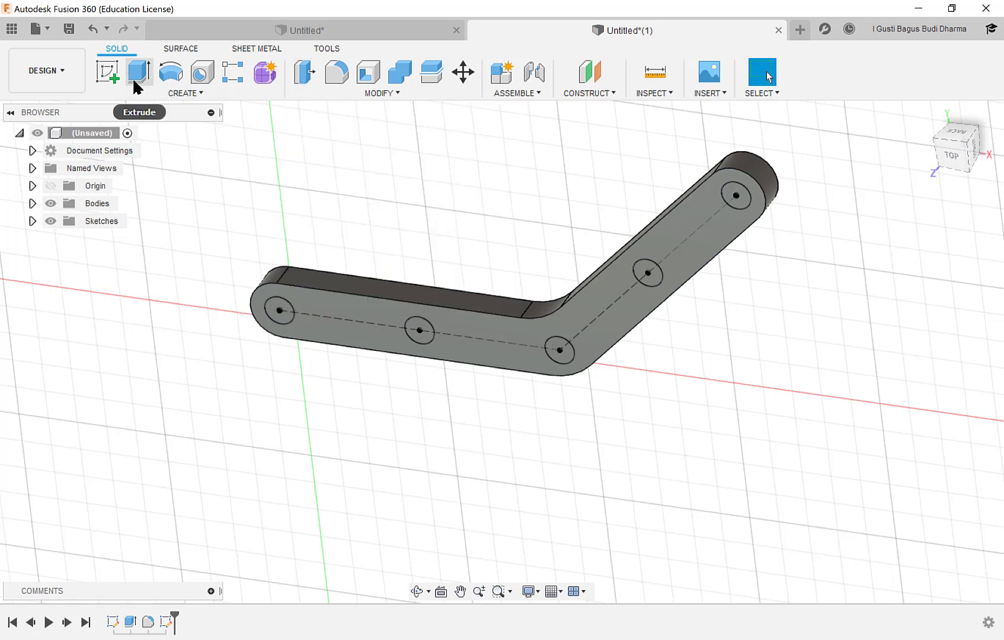
{"action": "left_click", "coordinate": [304, 80]}
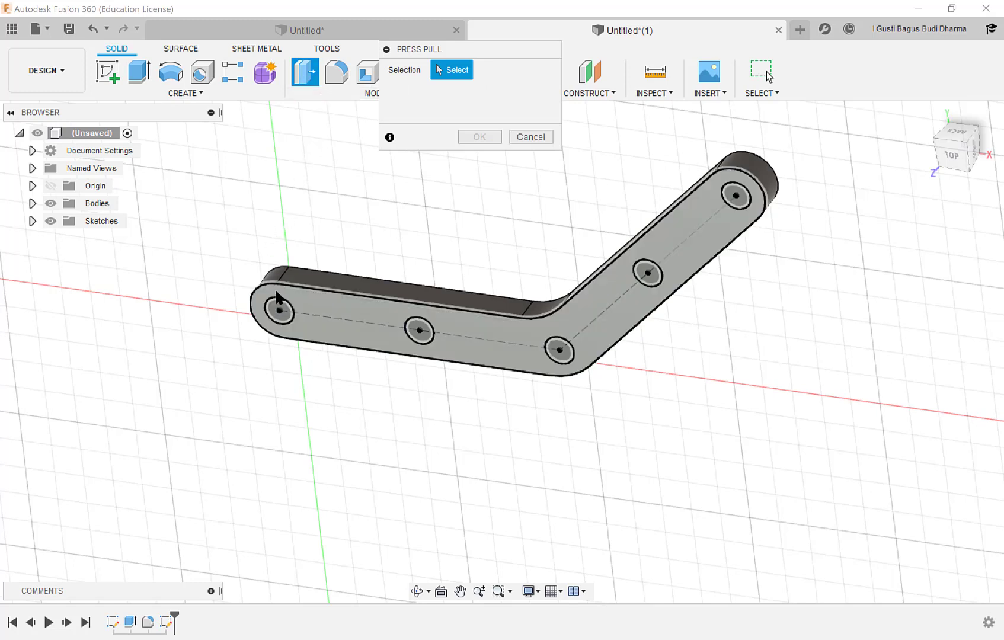
{"action": "left_click", "coordinate": [279, 309]}
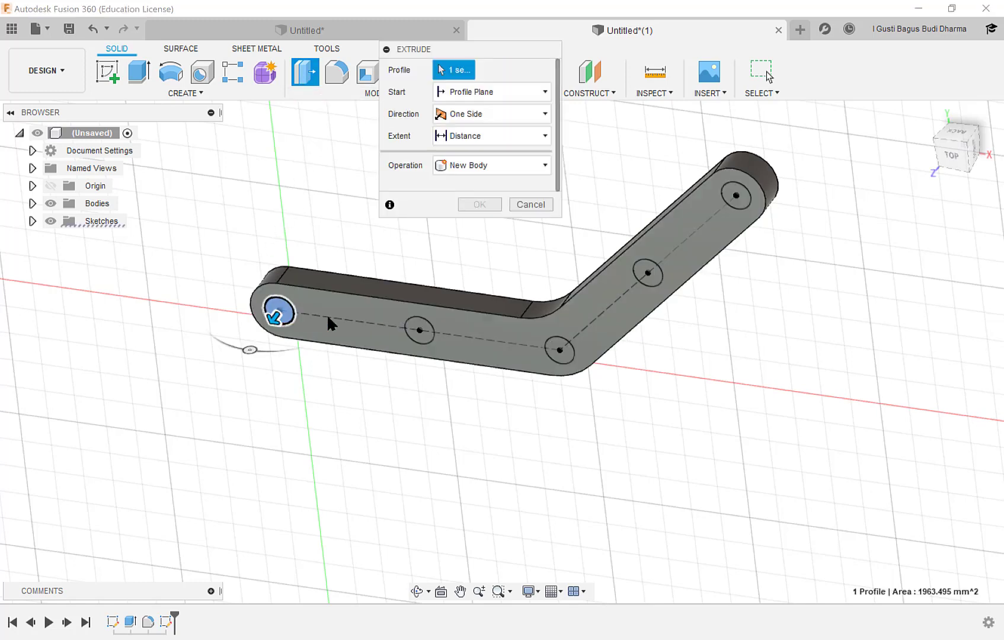
{"action": "left_click", "coordinate": [418, 330]}
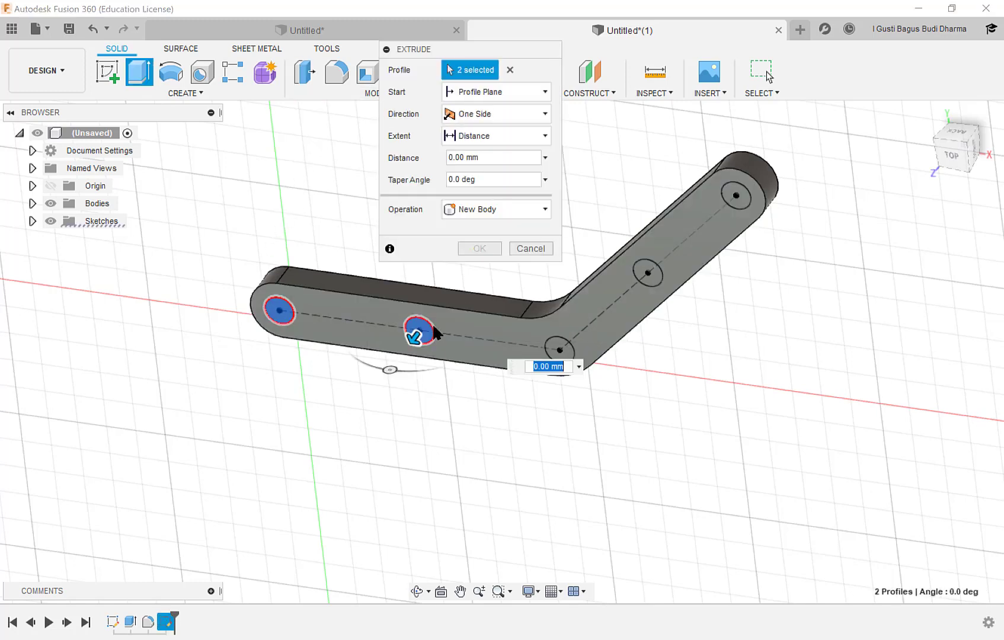
{"action": "left_click", "coordinate": [563, 351]}
{"action": "left_click", "coordinate": [652, 273]}
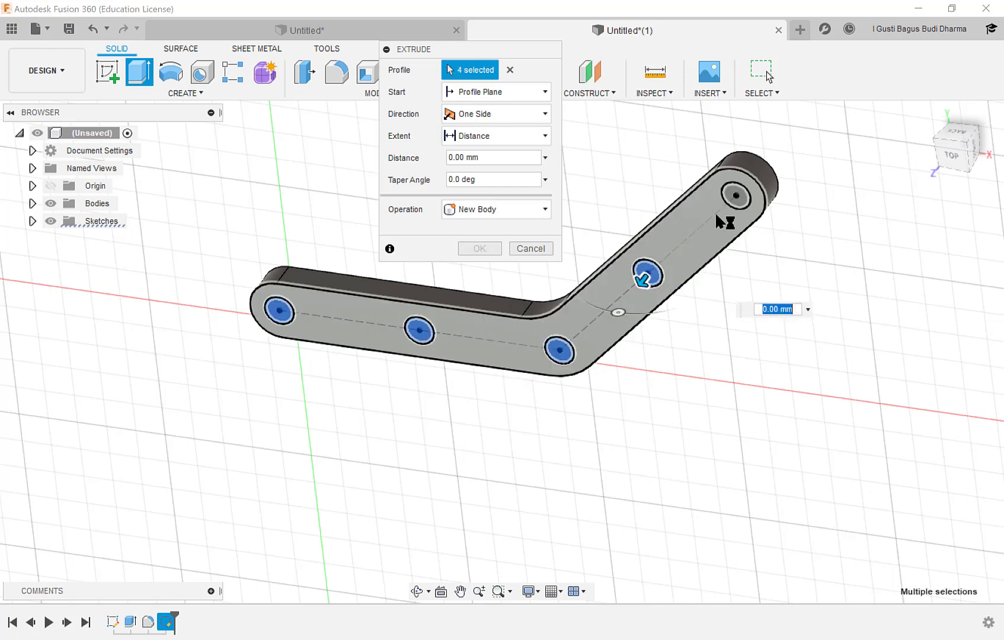
{"action": "left_click", "coordinate": [734, 197]}
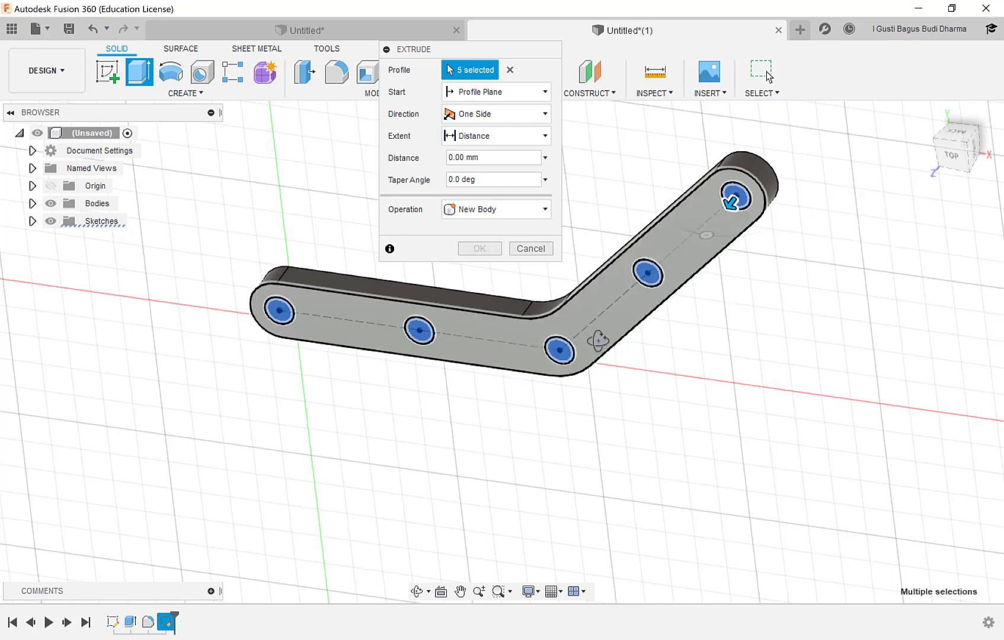
{"action": "middle_click_drag", "start_coordinate": [617, 346], "coordinate": [684, 315], "text": "shift"}
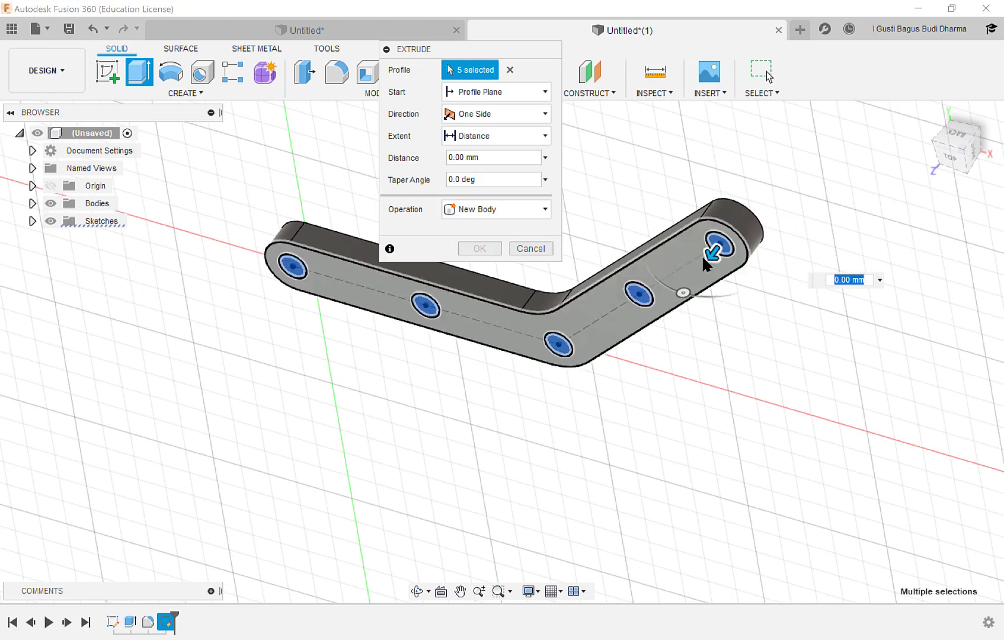
{"action": "mouse_move", "coordinate": [710, 254]}
{"action": "left_mouse_down"}
{"action": "mouse_move", "coordinate": [679, 309]}
{"action": "mouse_move", "coordinate": [720, 243]}
{"action": "mouse_move", "coordinate": [728, 250]}
{"action": "left_mouse_up"}
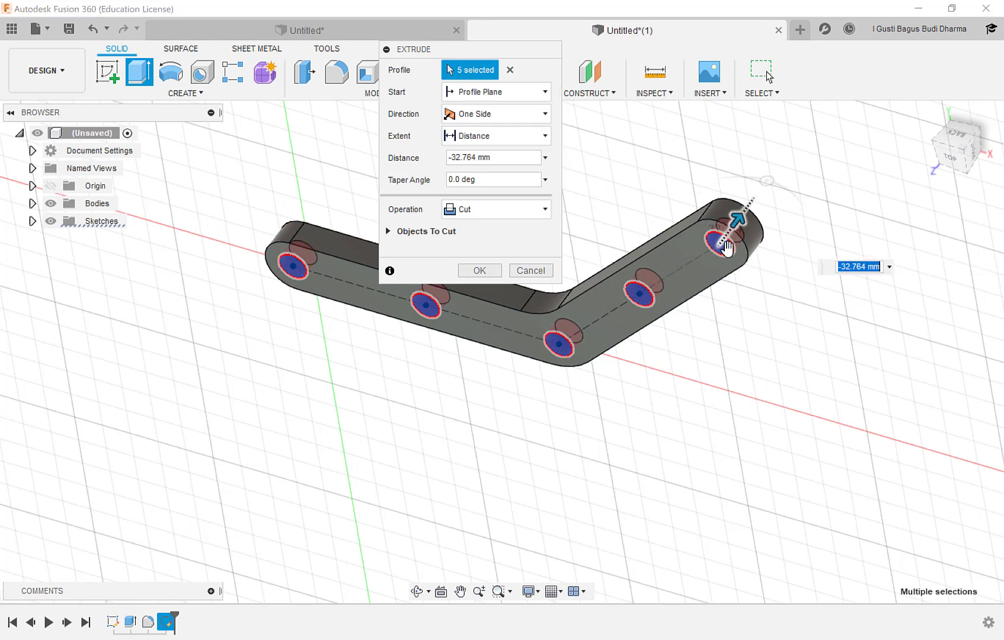
{"action": "left_click", "coordinate": [544, 136]}
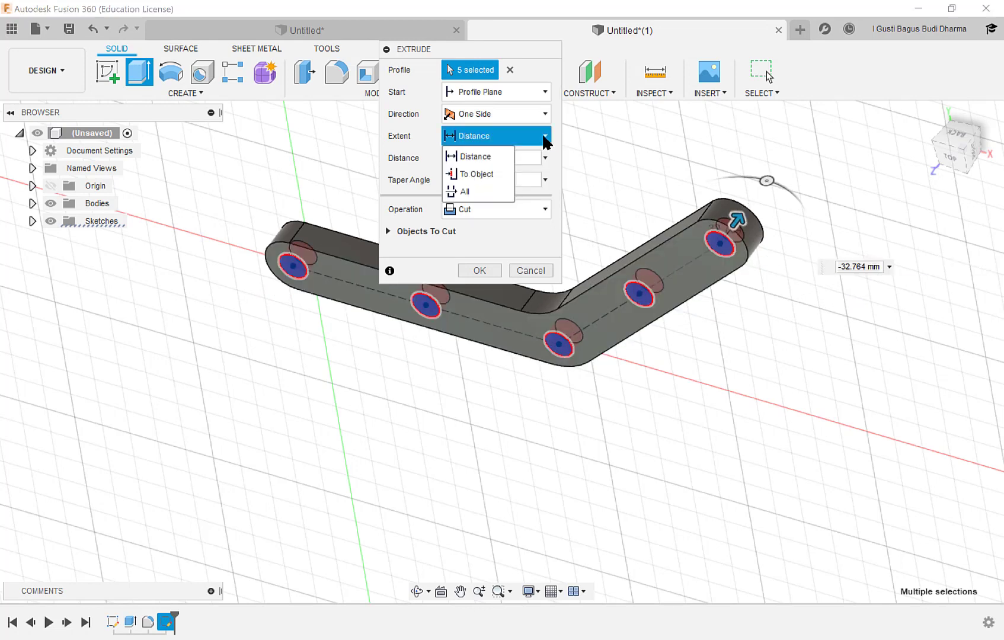
{"action": "left_click", "coordinate": [482, 188]}
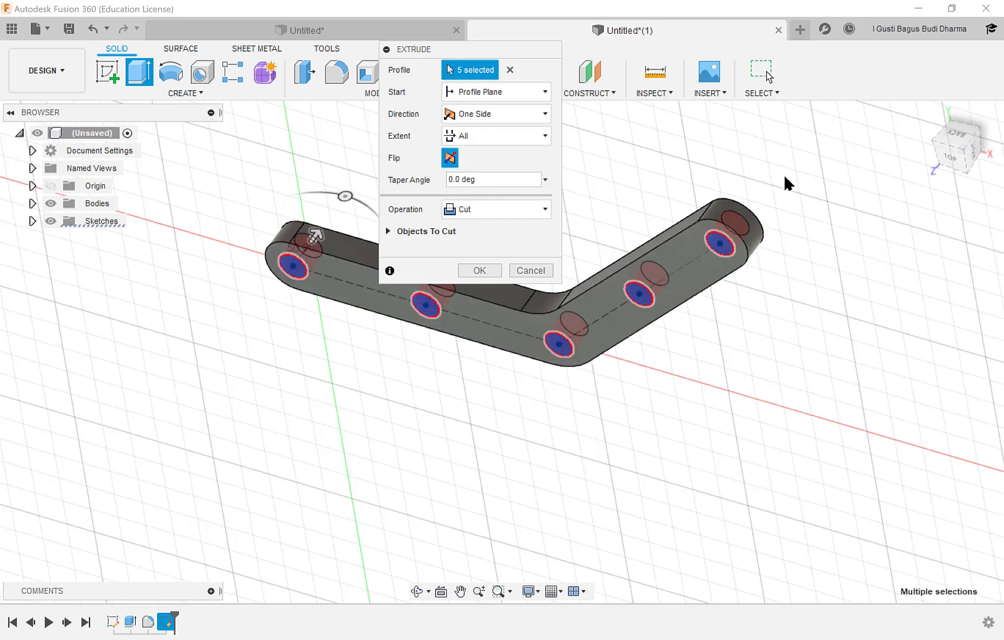
{"action": "left_click", "coordinate": [480, 271]}
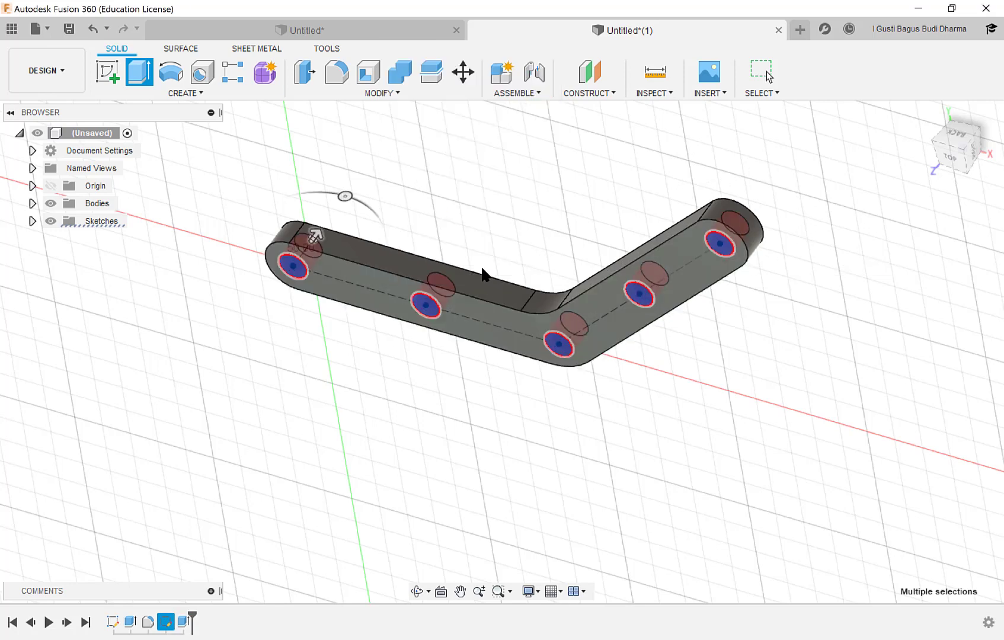
{"action": "middle_click_drag", "start_coordinate": [612, 331], "coordinate": [613, 297], "text": "shift"}
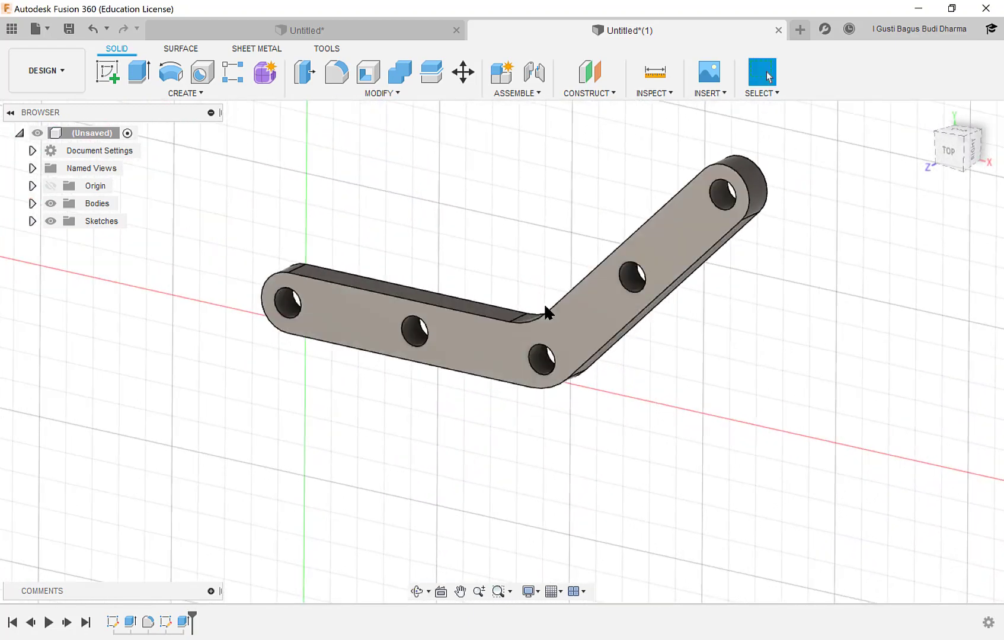
{"action": "mouse_move", "coordinate": [544, 312]}
{"action": "middle_mouse_down", "text": "shift"}
{"action": "mouse_move", "coordinate": [578, 273]}
{"action": "mouse_move", "coordinate": [544, 296]}
{"action": "mouse_move", "coordinate": [529, 327]}
{"action": "mouse_move", "coordinate": [534, 307]}
{"action": "mouse_move", "coordinate": [552, 301]}
{"action": "middle_mouse_up", "text": "shift"}
{"action": "key", "text": "Escape"}
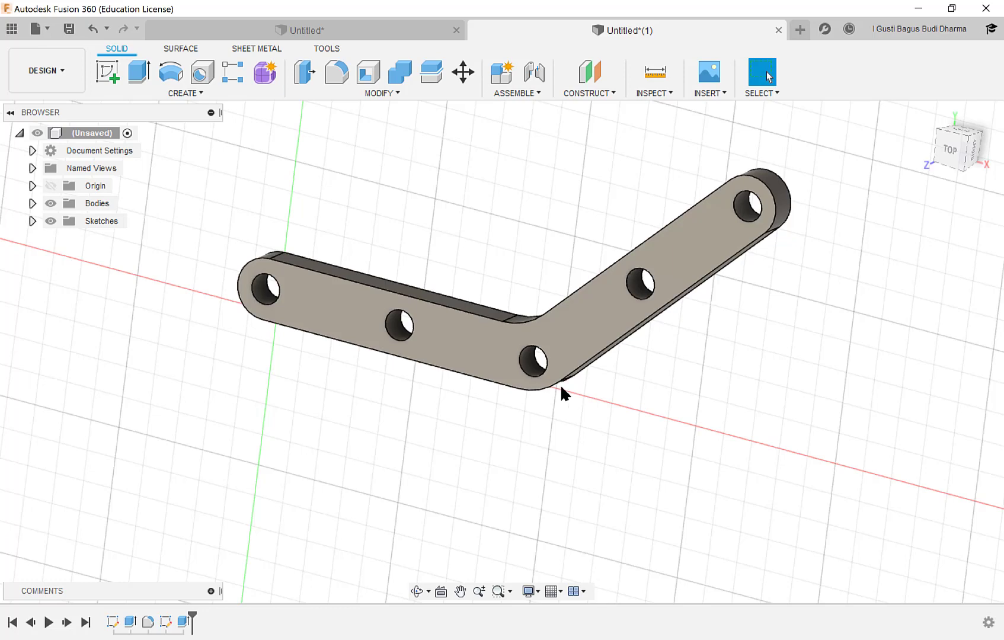
{"action": "middle_click_drag", "start_coordinate": [621, 325], "coordinate": [603, 320], "text": "shift"}
{"action": "middle_click_drag", "start_coordinate": [602, 340], "coordinate": [617, 324], "text": "shift"}
{"action": "scroll", "coordinate": [533, 276], "scroll_direction": "down", "scroll_amount": 2}
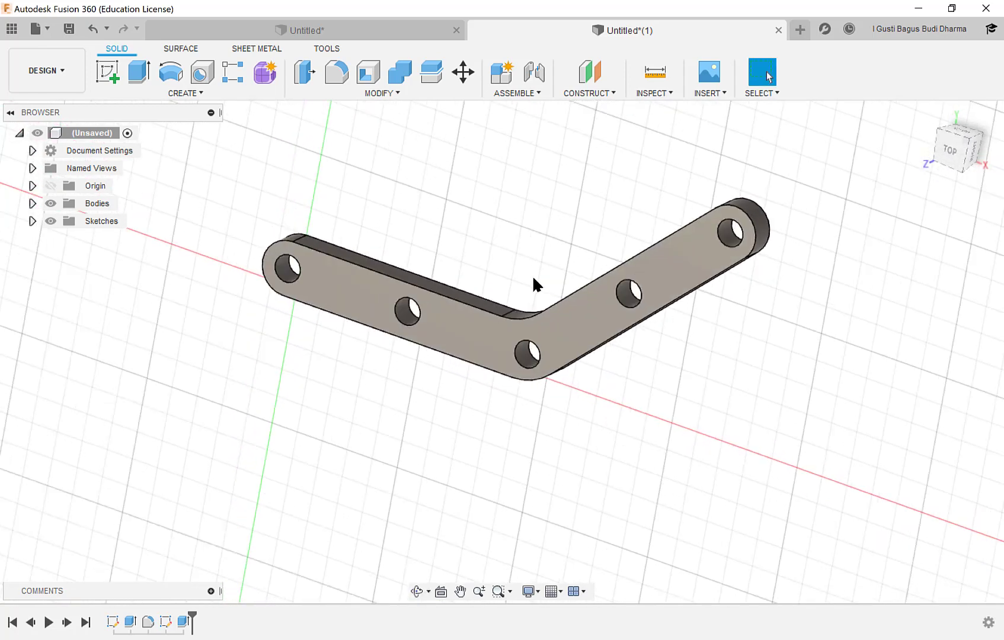